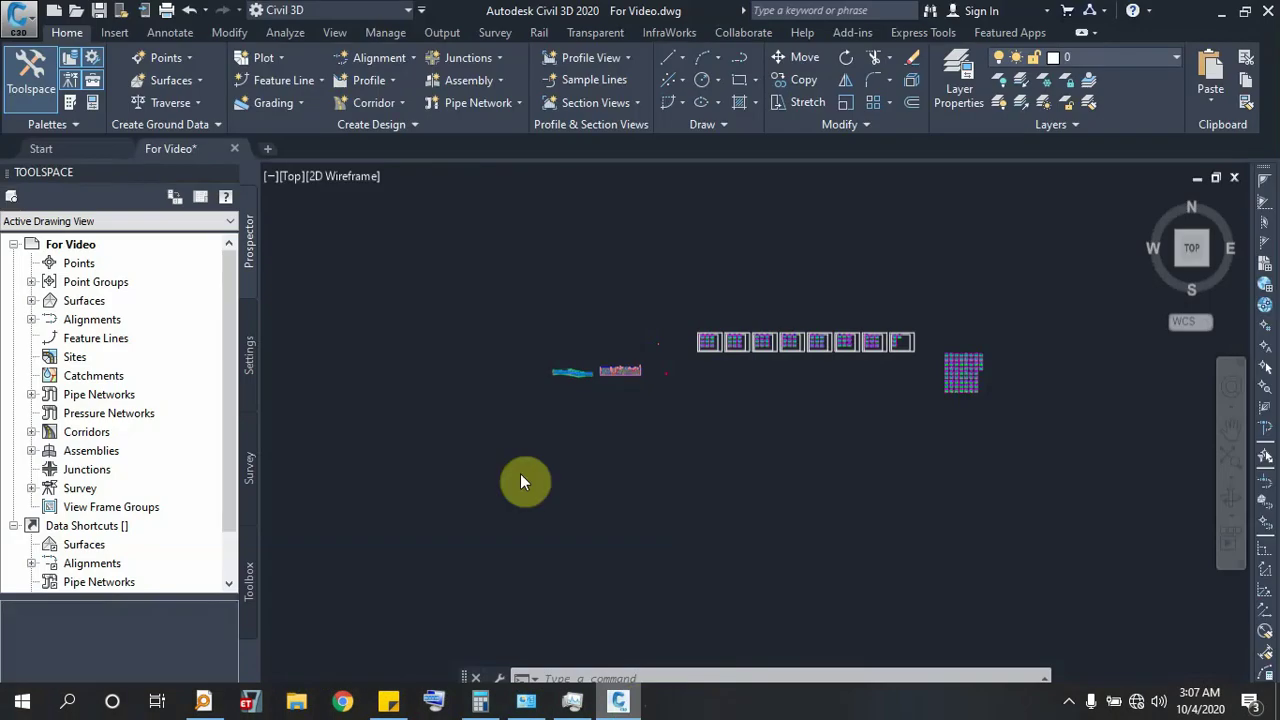
Look over the cross-section sheets and the plan and profile drawings in model space
{"action": "scroll", "coordinate": [673, 382], "scroll_direction": "up", "scroll_amount": 5}
{"action": "scroll", "coordinate": [673, 382], "scroll_direction": "up", "scroll_amount": 5}
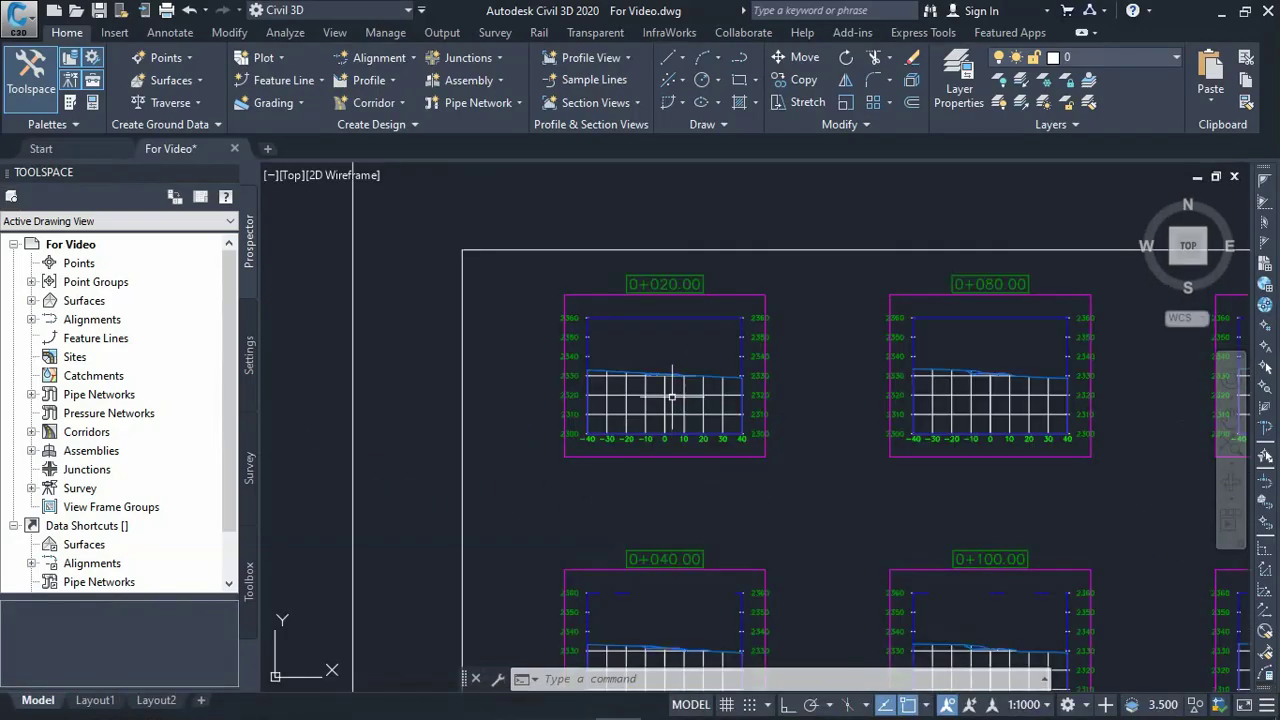
{"action": "scroll", "coordinate": [671, 371], "scroll_direction": "down", "scroll_amount": 3}
{"action": "scroll", "coordinate": [598, 314], "scroll_direction": "down", "scroll_amount": 6}
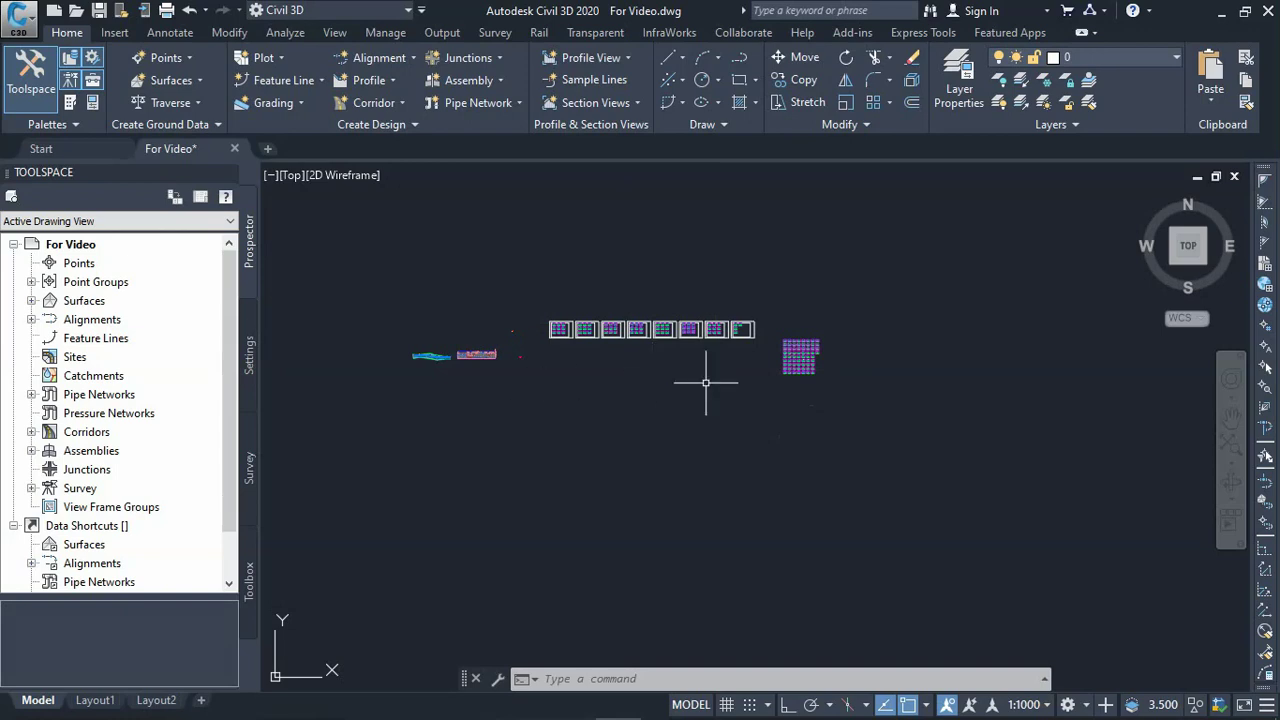
{"action": "scroll", "coordinate": [560, 330], "scroll_direction": "up", "scroll_amount": 10}
{"action": "scroll", "coordinate": [600, 335], "scroll_direction": "down", "scroll_amount": 8}
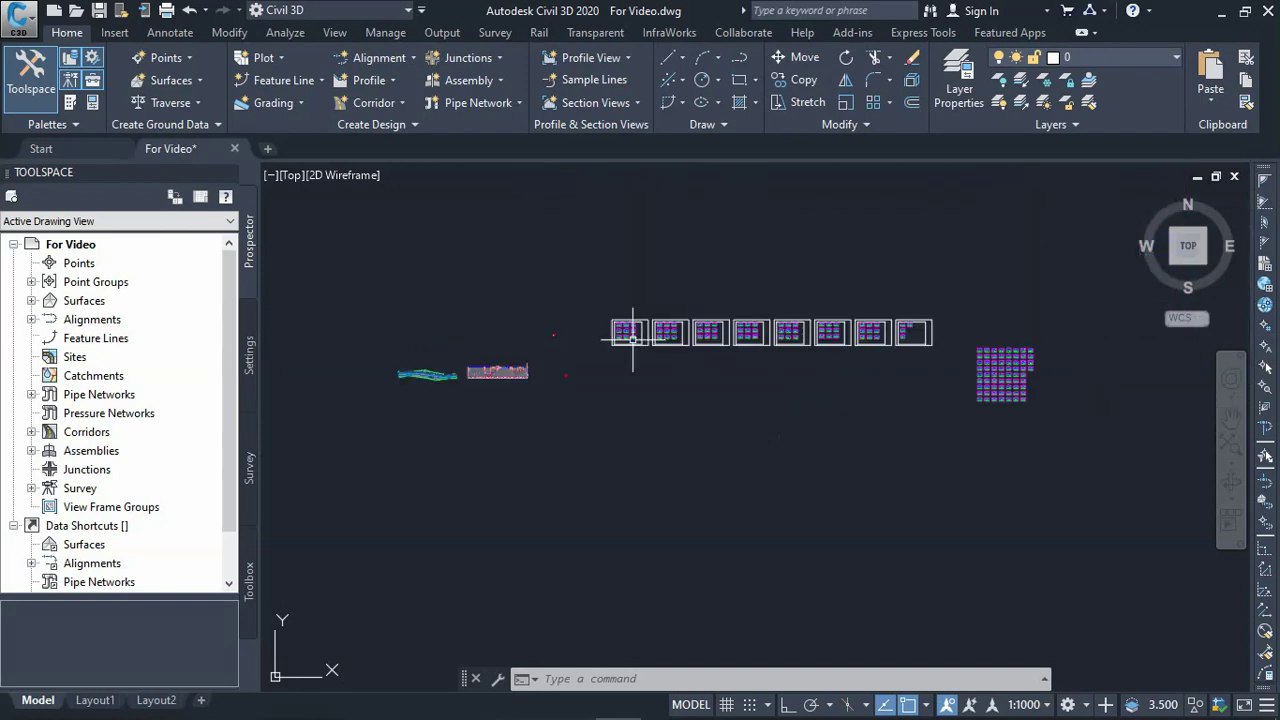
{"action": "scroll", "coordinate": [438, 357], "scroll_direction": "up", "scroll_amount": 4}
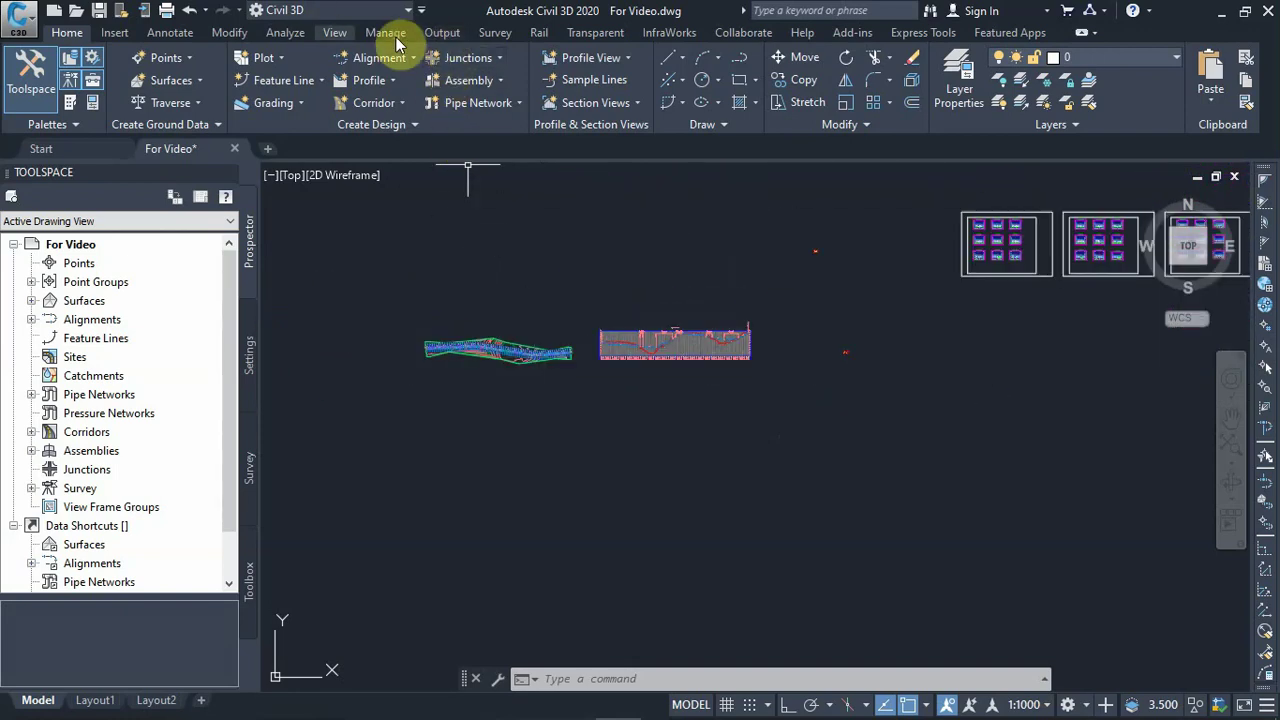
Start creating view frames along the existing alignment
{"action": "left_click", "coordinate": [432, 33]}
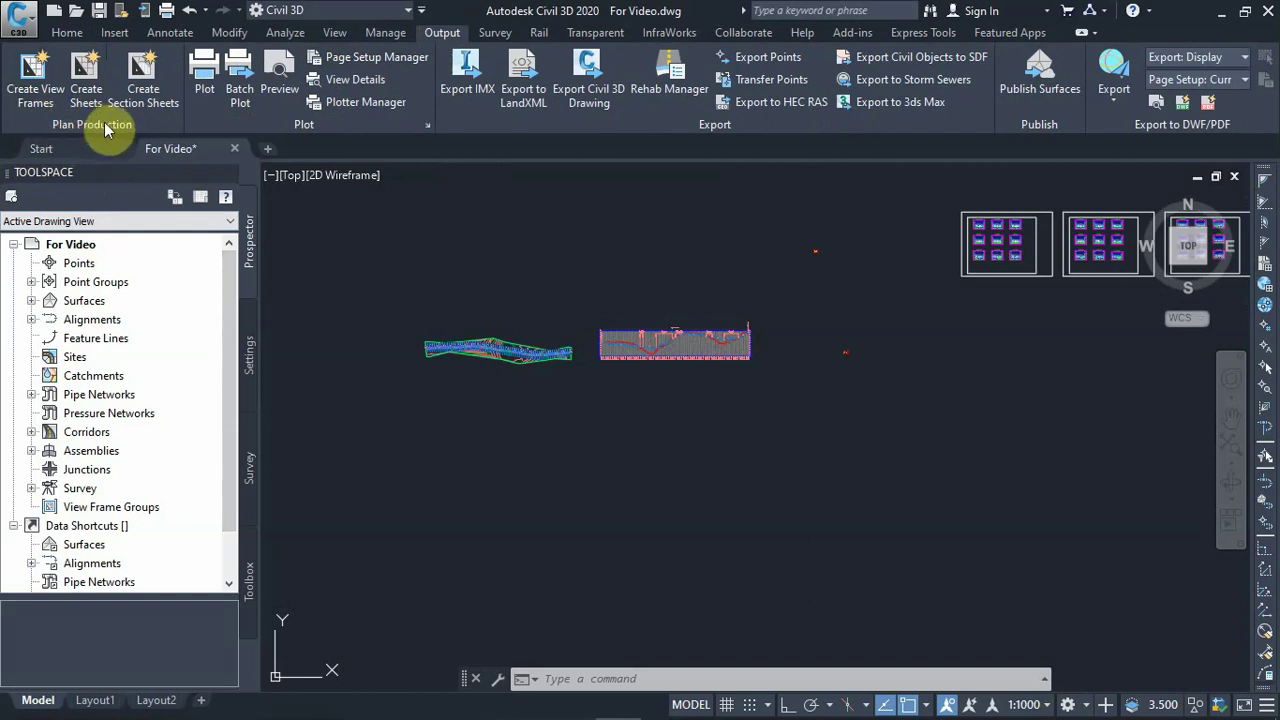
{"action": "left_click", "coordinate": [32, 68]}
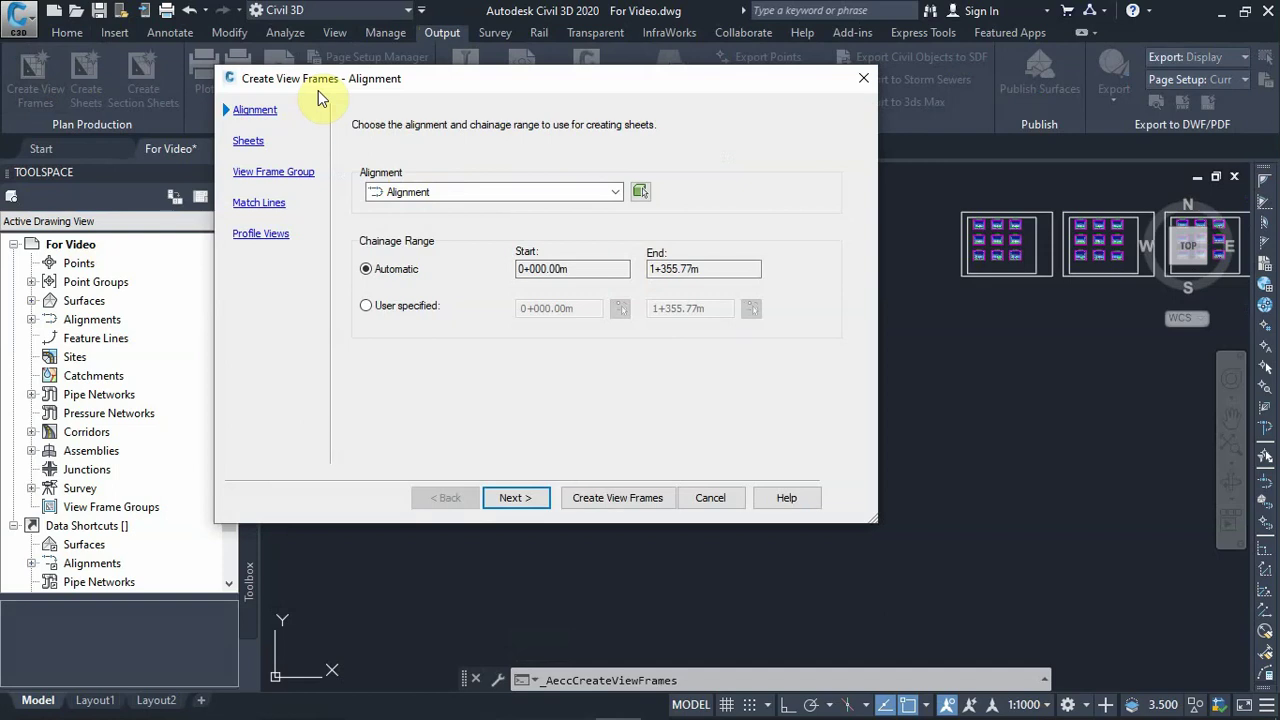
{"action": "left_click_drag", "start_coordinate": [327, 84], "coordinate": [376, 92]}
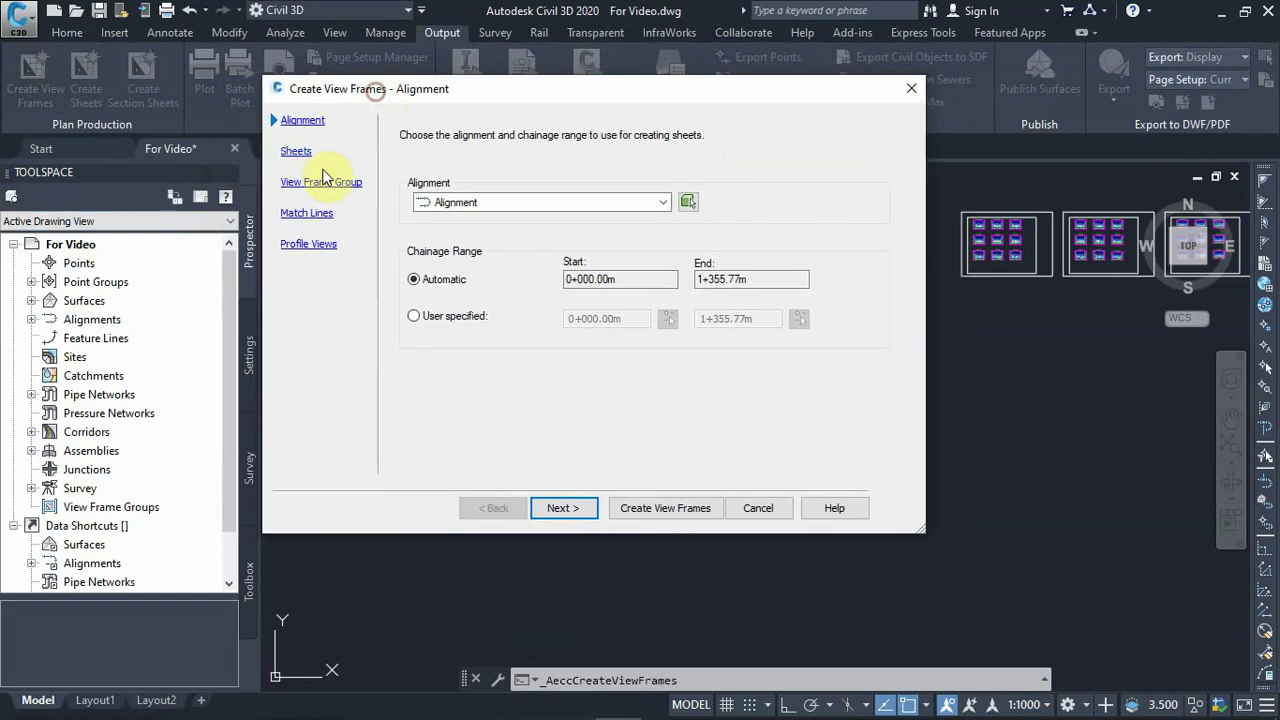
{"action": "left_click", "coordinate": [503, 201]}
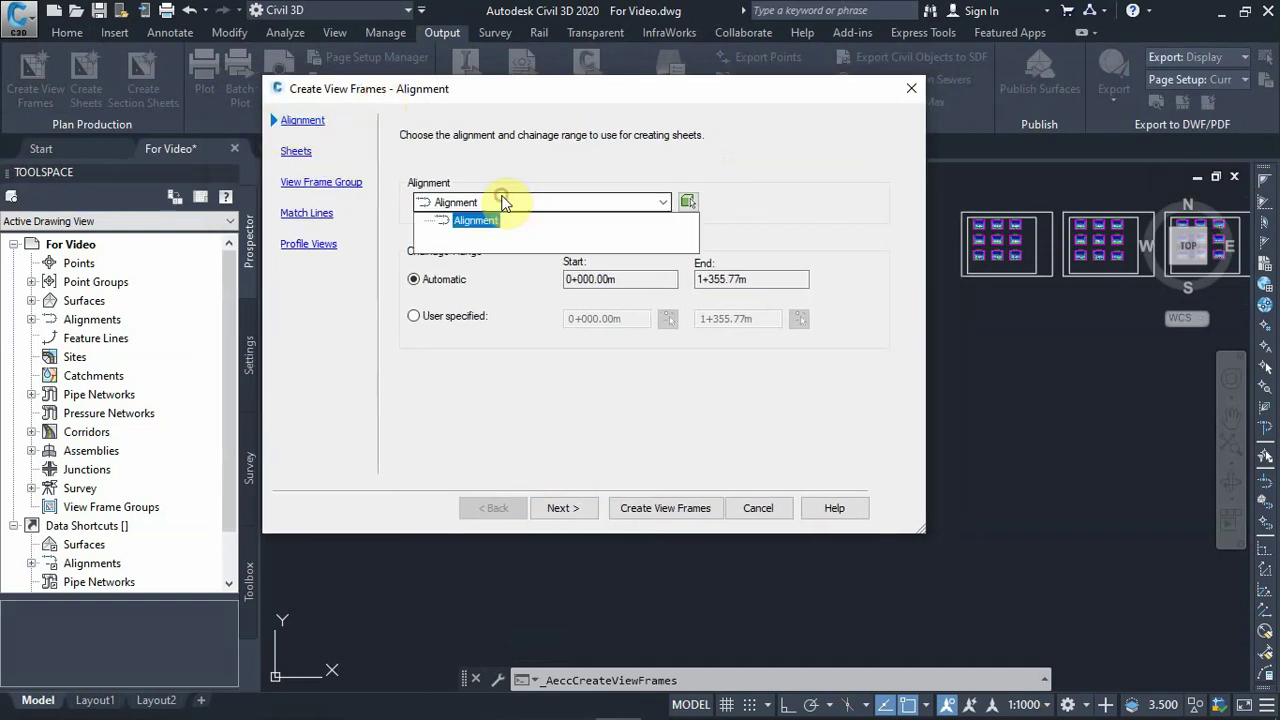
{"action": "left_click", "coordinate": [500, 201]}
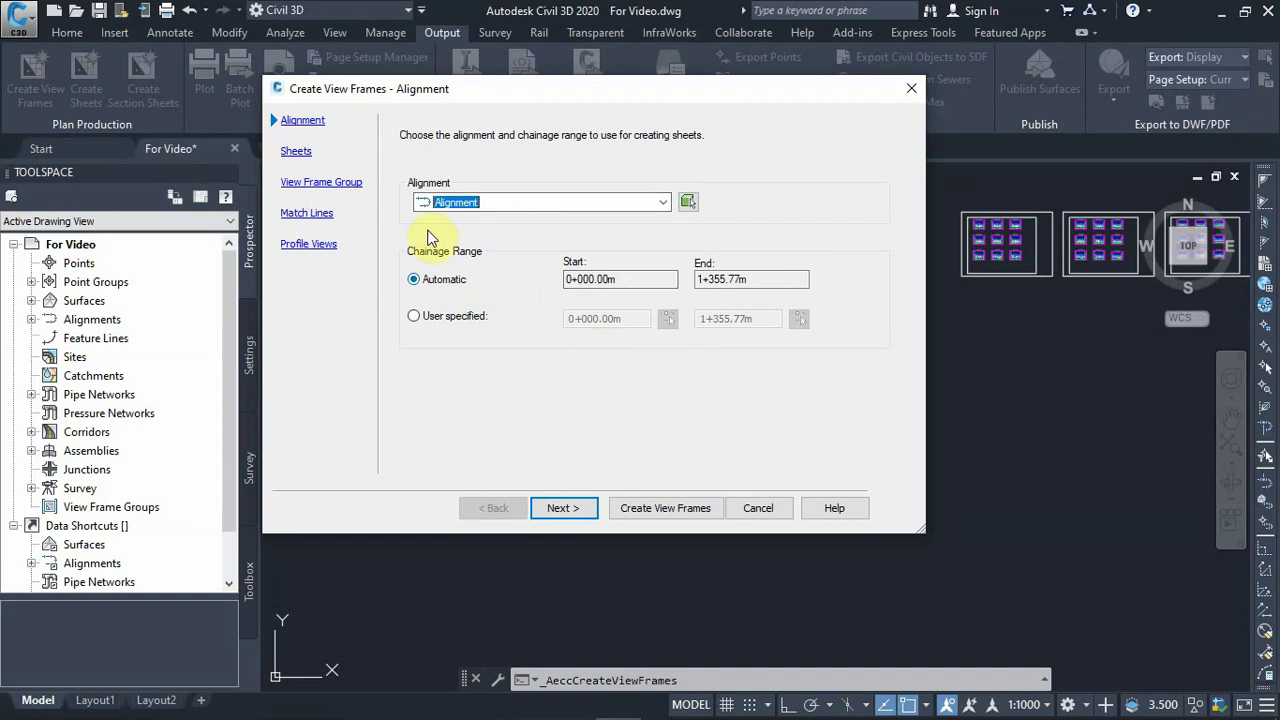
{"action": "left_click", "coordinate": [440, 318]}
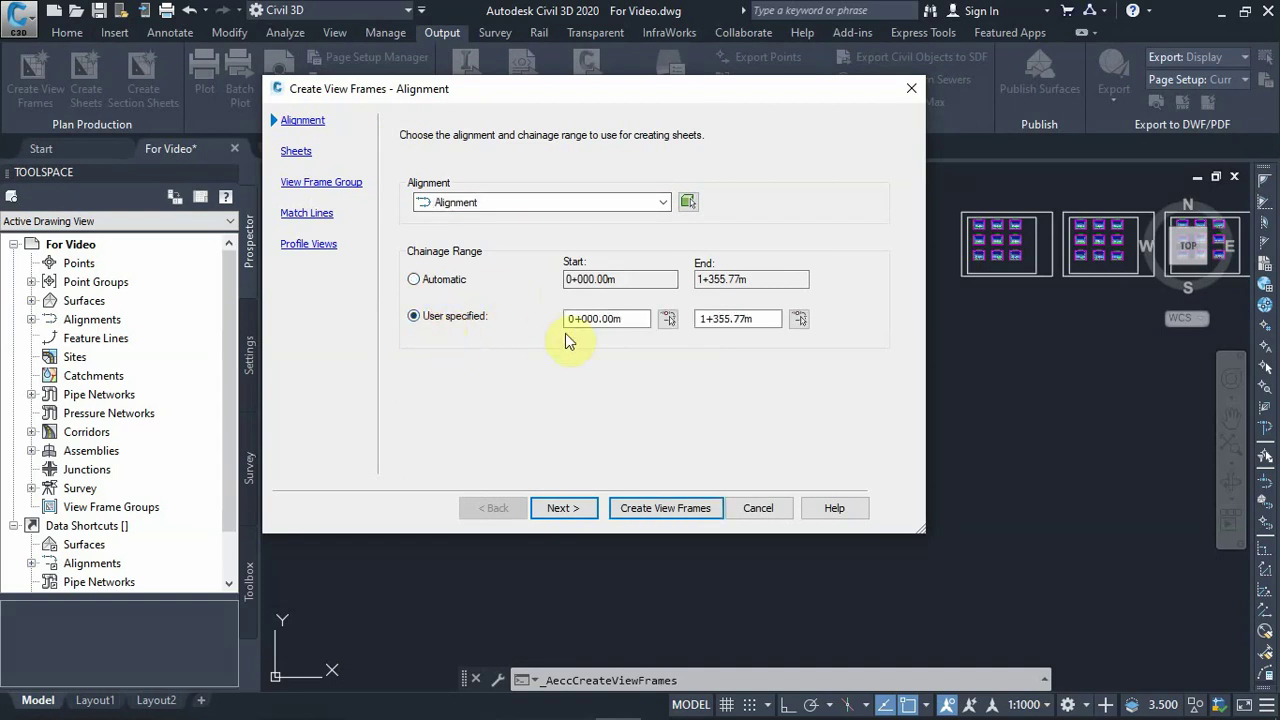
{"action": "left_click_drag", "start_coordinate": [648, 318], "coordinate": [525, 318]}
{"action": "key", "text": "Tab"}
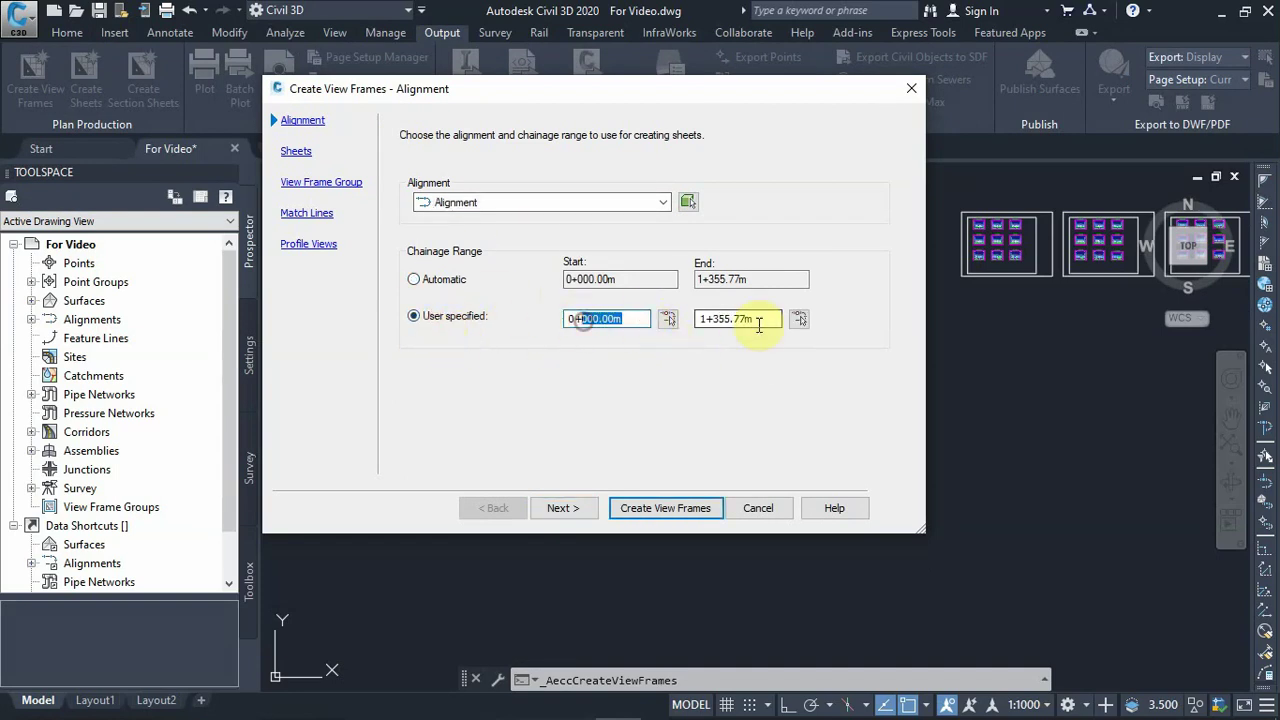
{"action": "left_click", "coordinate": [437, 280]}
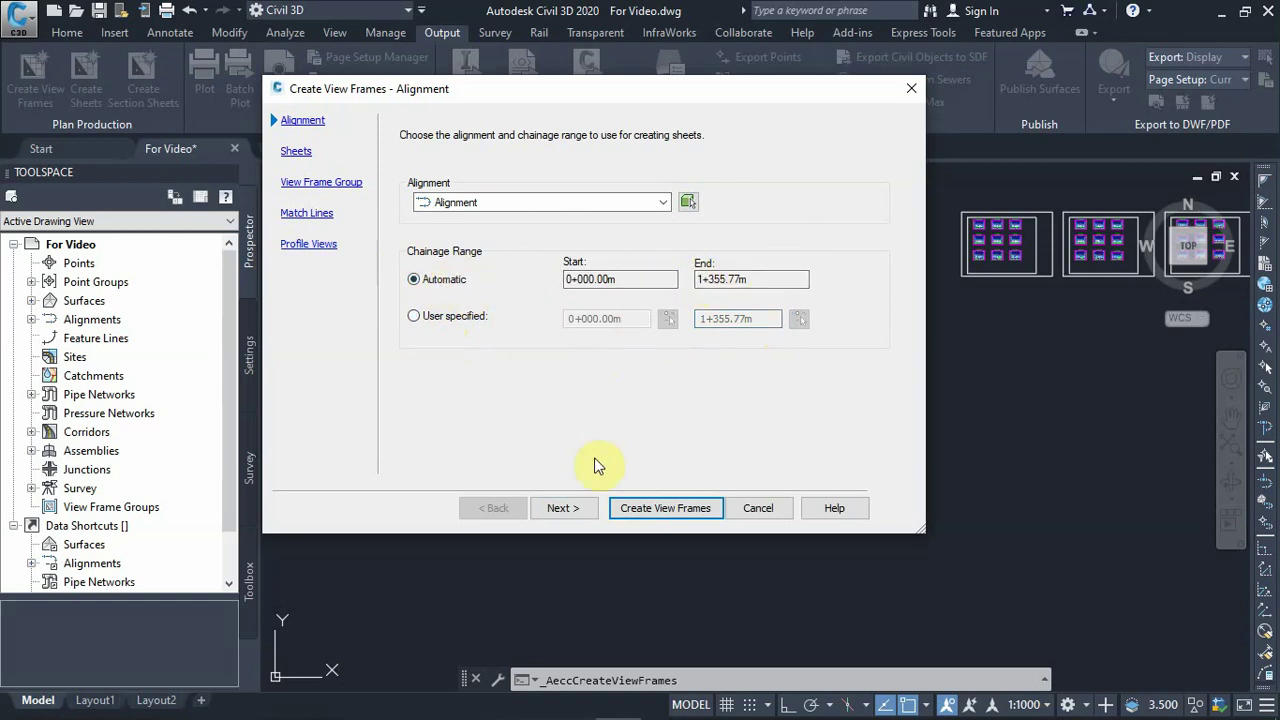
Set up Plan and Profile sheets with the ISO A1 Plan and Profile 1 to 1000 layout and view frames placed along the alignment
{"action": "left_click", "coordinate": [286, 155]}
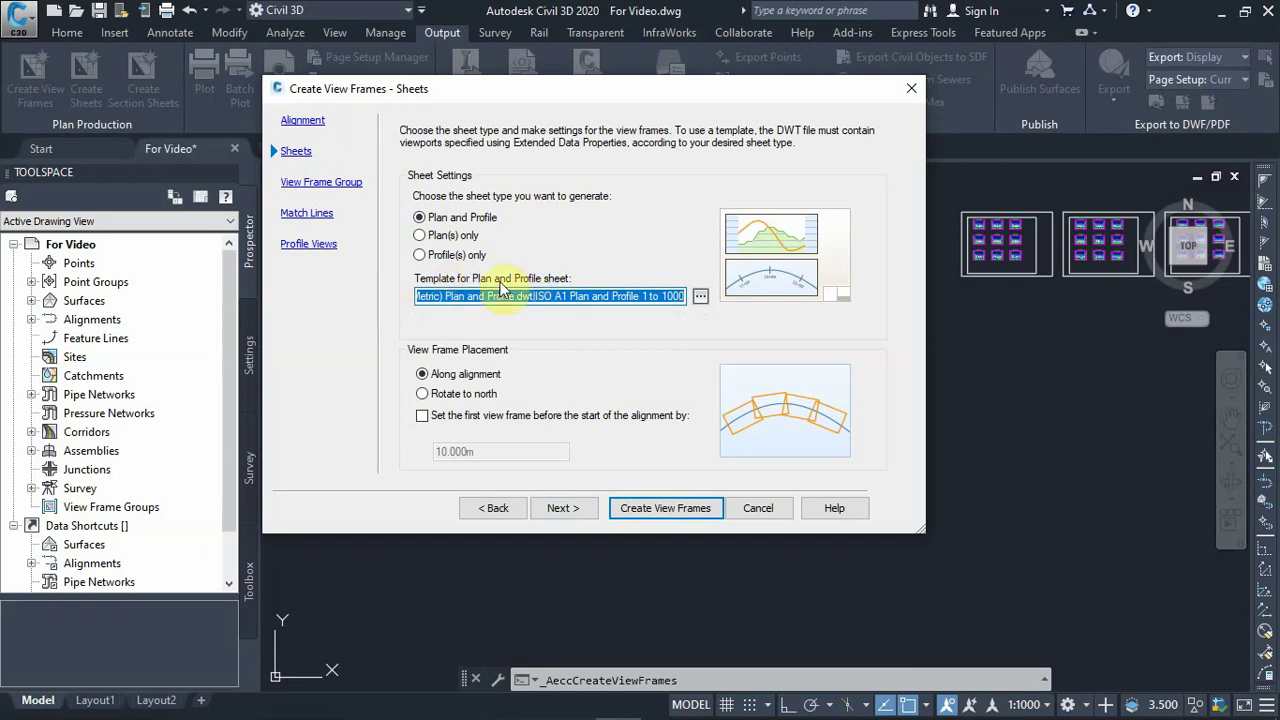
{"action": "left_click", "coordinate": [583, 297]}
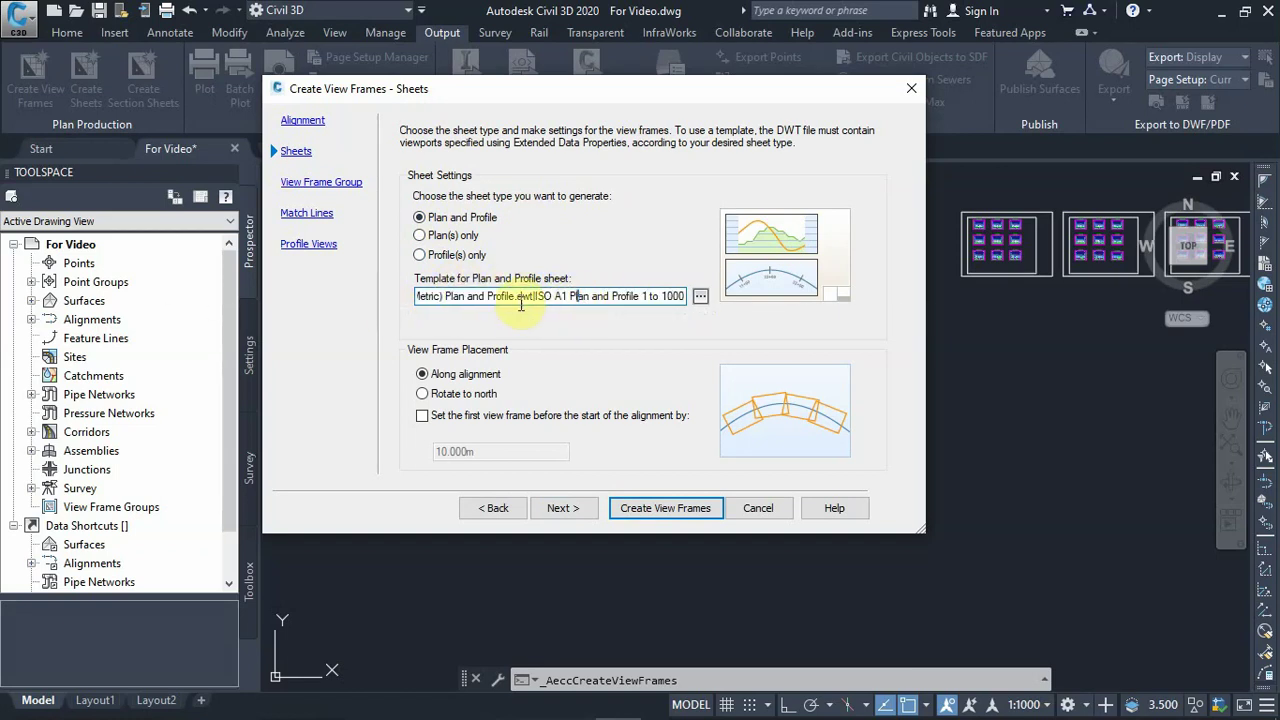
{"action": "left_click_drag", "start_coordinate": [555, 297], "coordinate": [637, 297]}
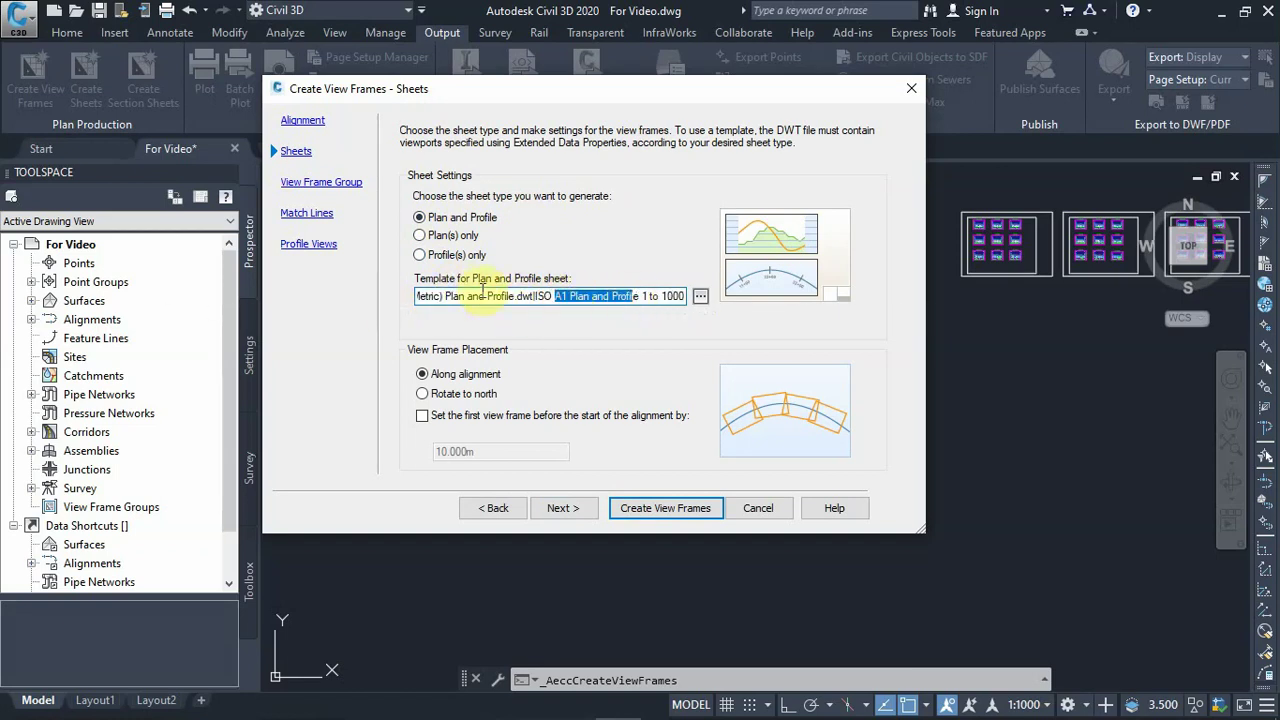
{"action": "left_click", "coordinate": [703, 298]}
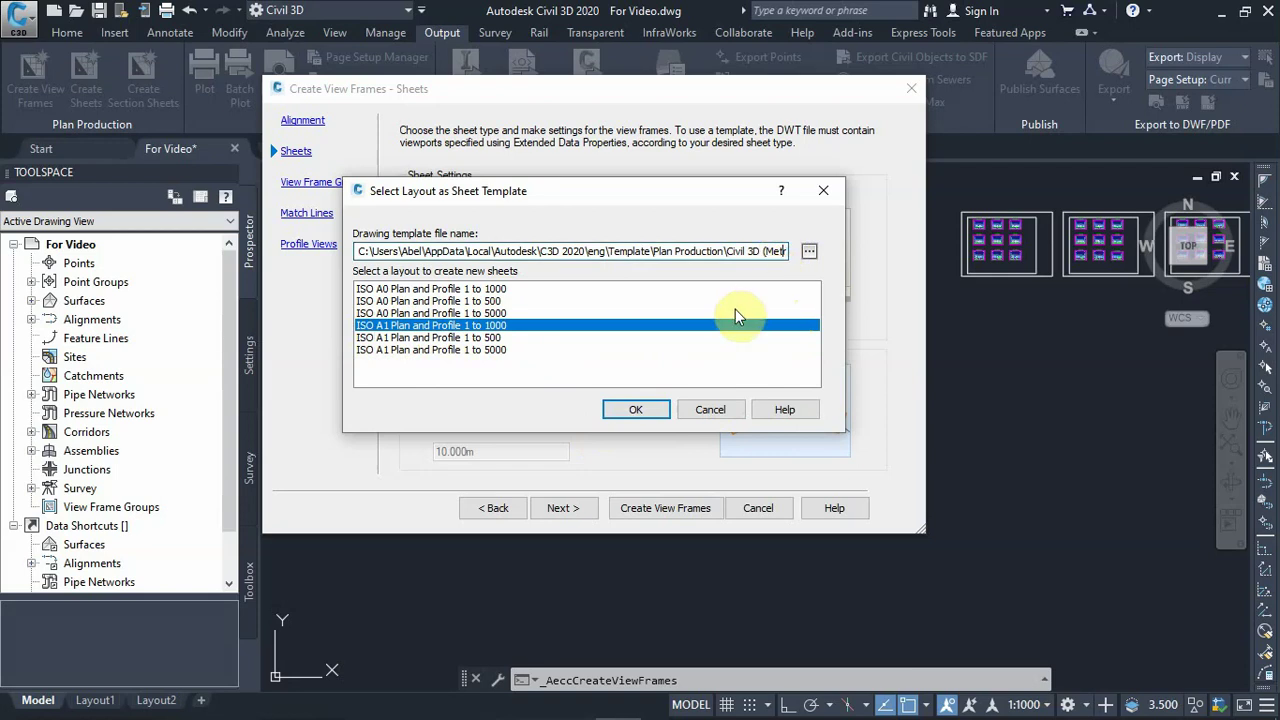
{"action": "left_click", "coordinate": [634, 409]}
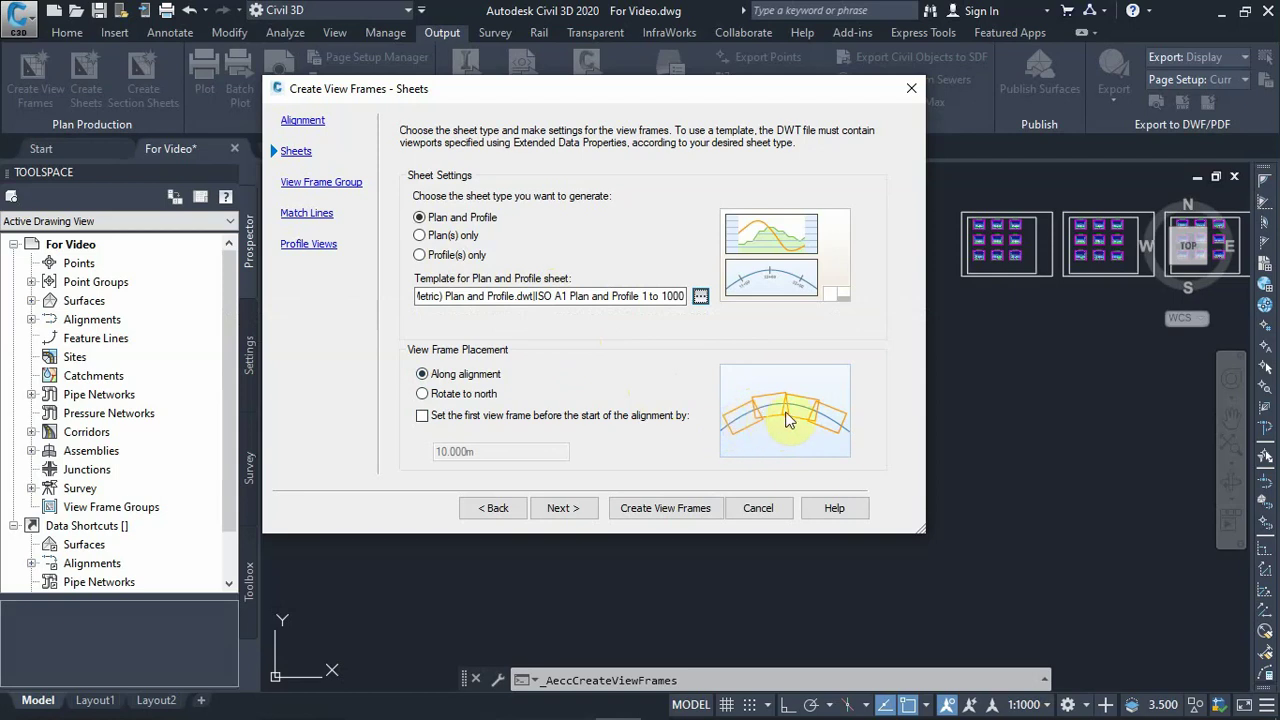
{"action": "left_click", "coordinate": [460, 397]}
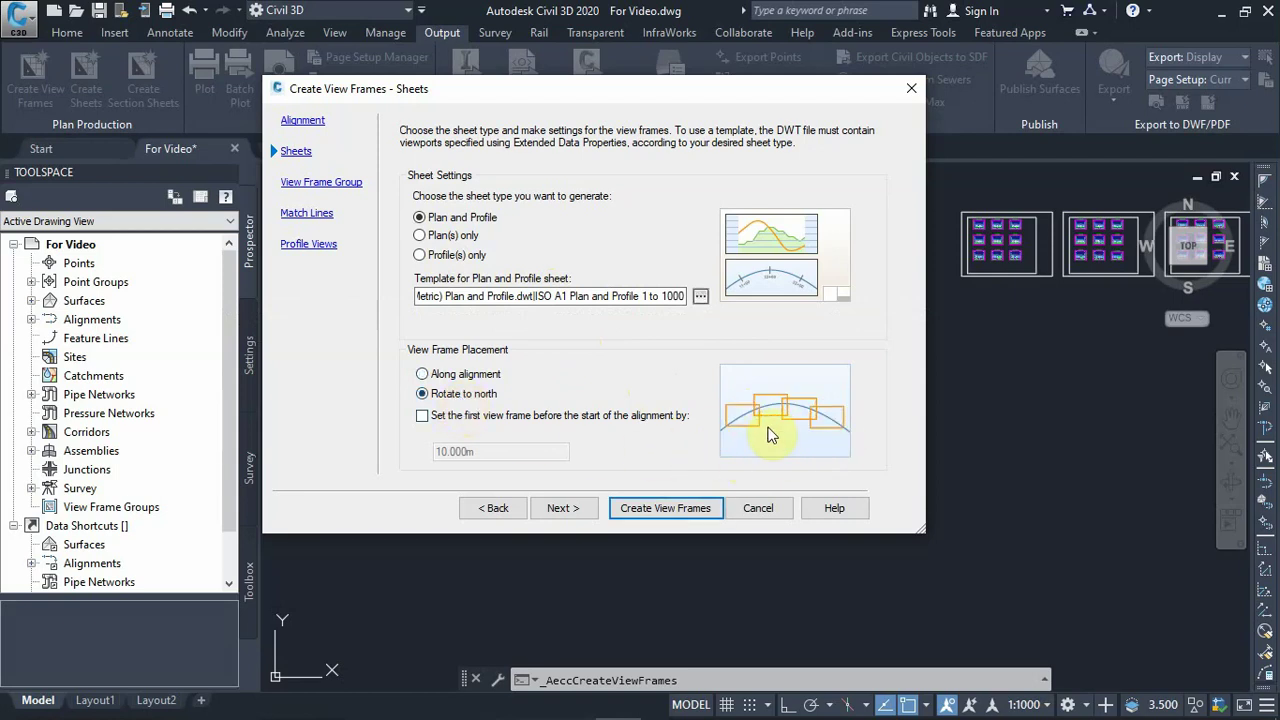
{"action": "left_click", "coordinate": [446, 374]}
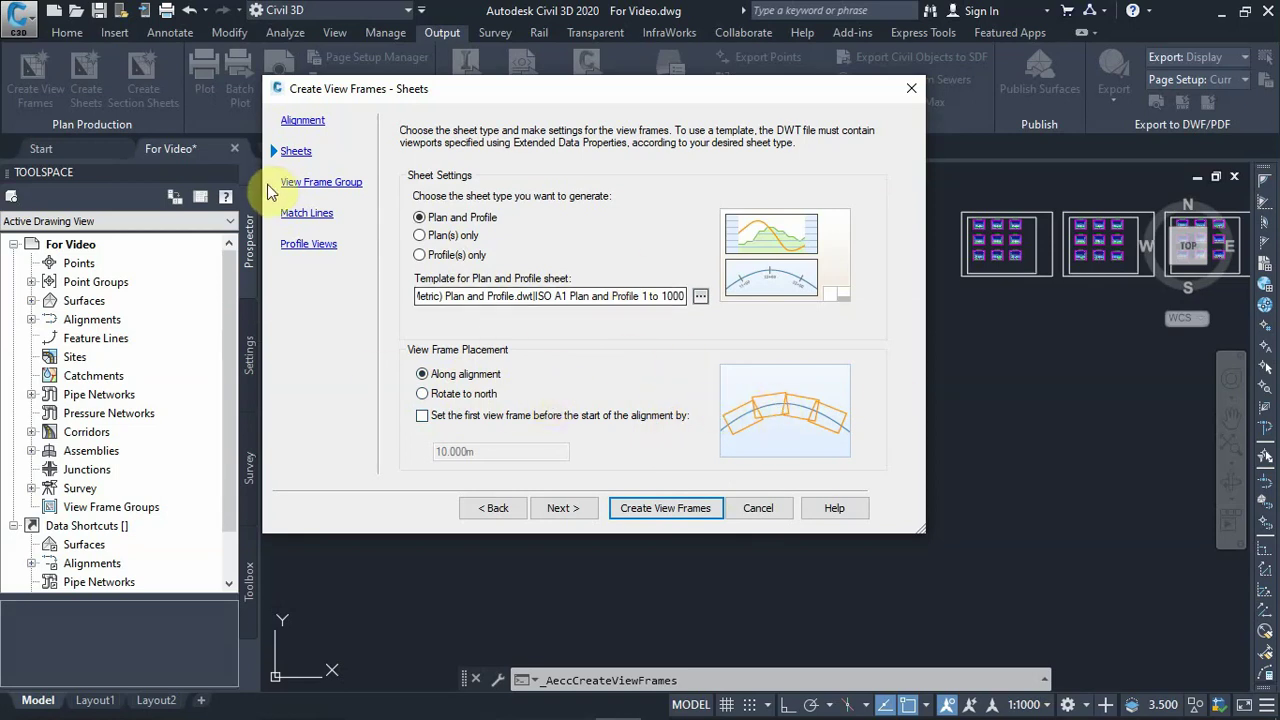
Name the view frame group VFG and the view frames VF, then continue to the match line settings
{"action": "left_click", "coordinate": [315, 185]}
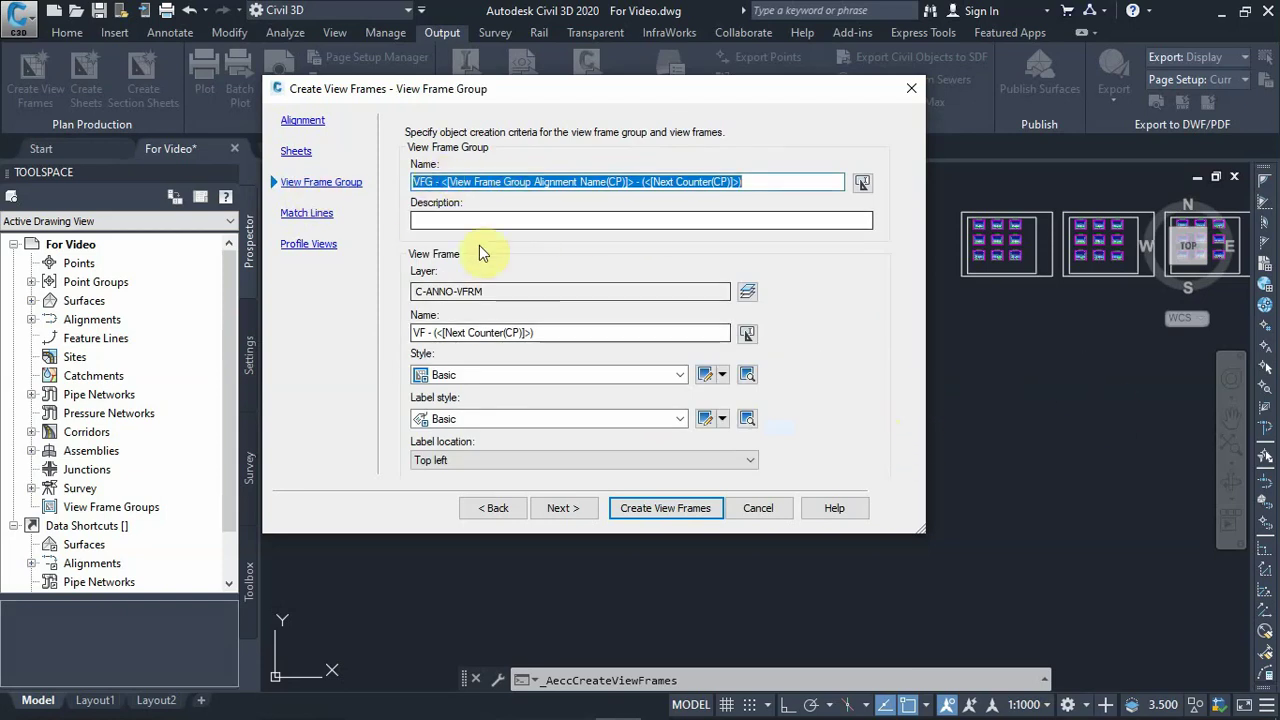
{"action": "left_click", "coordinate": [295, 151]}
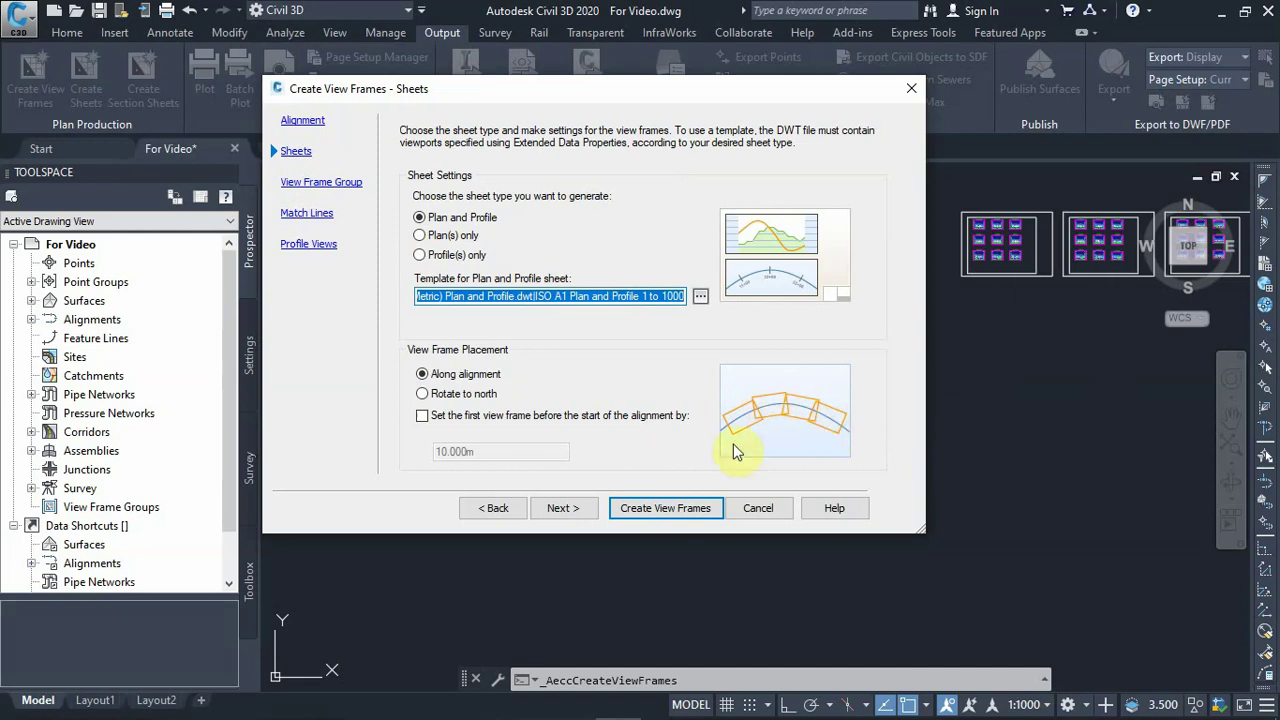
{"action": "left_click", "coordinate": [280, 185]}
{"action": "left_click", "coordinate": [306, 190]}
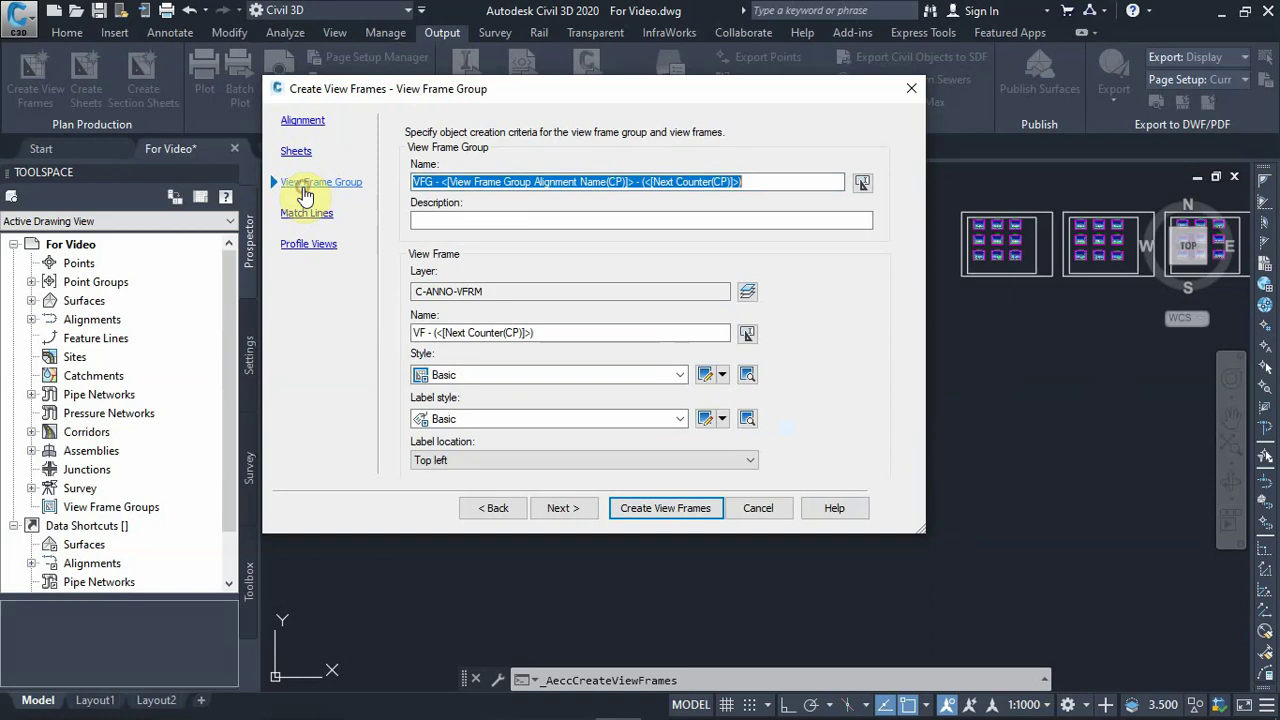
{"action": "left_click_drag", "start_coordinate": [476, 165], "coordinate": [447, 186]}
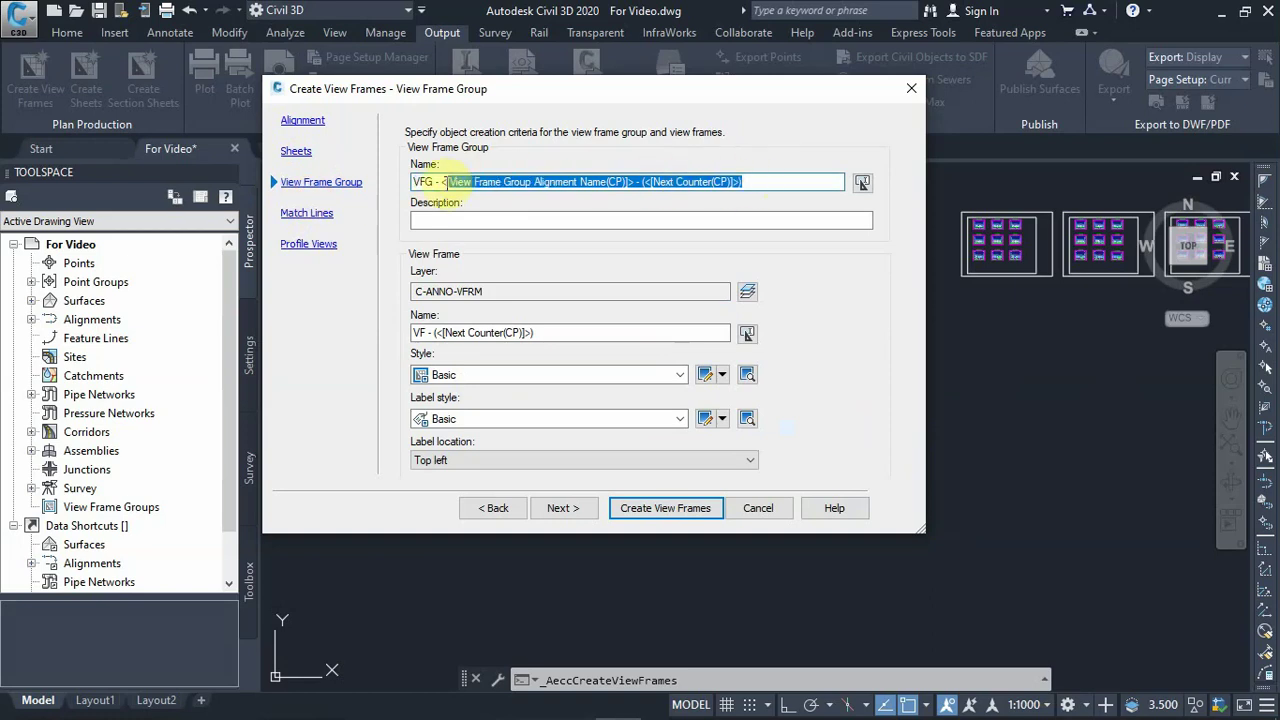
{"action": "key", "text": "BackSpace"}
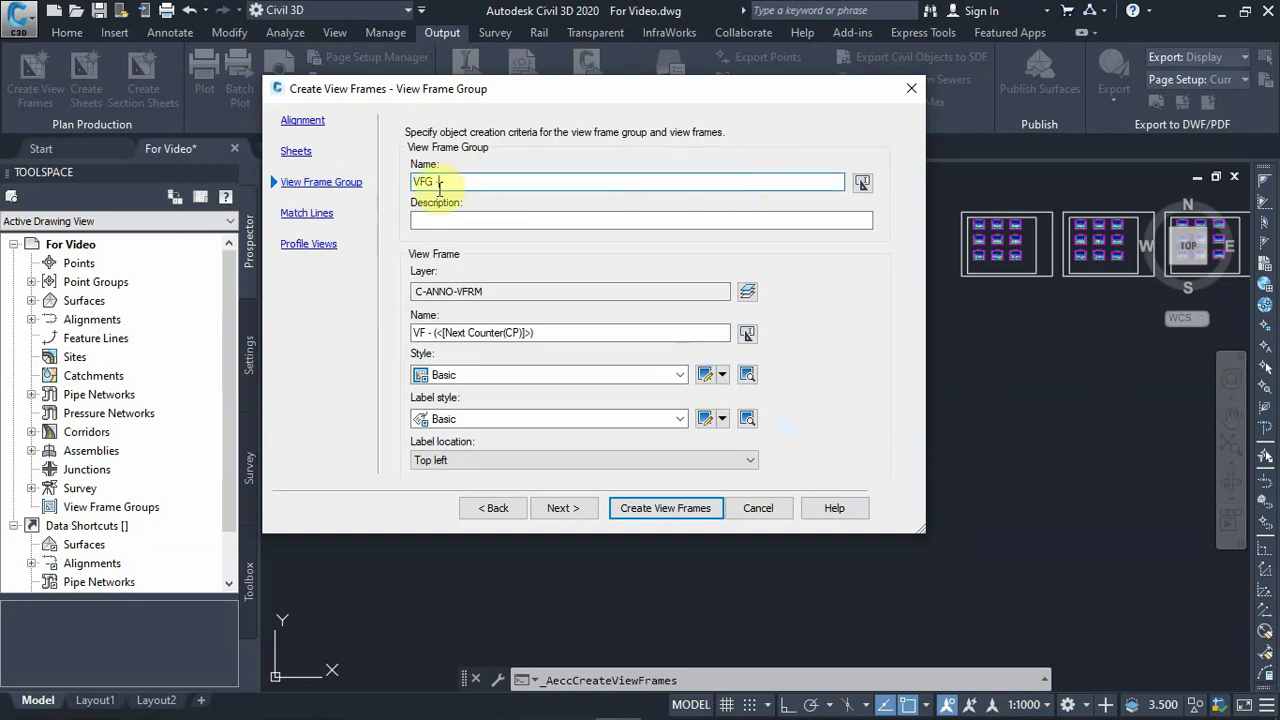
{"action": "left_click", "coordinate": [491, 218]}
{"action": "left_click_drag", "start_coordinate": [556, 329], "coordinate": [416, 331]}
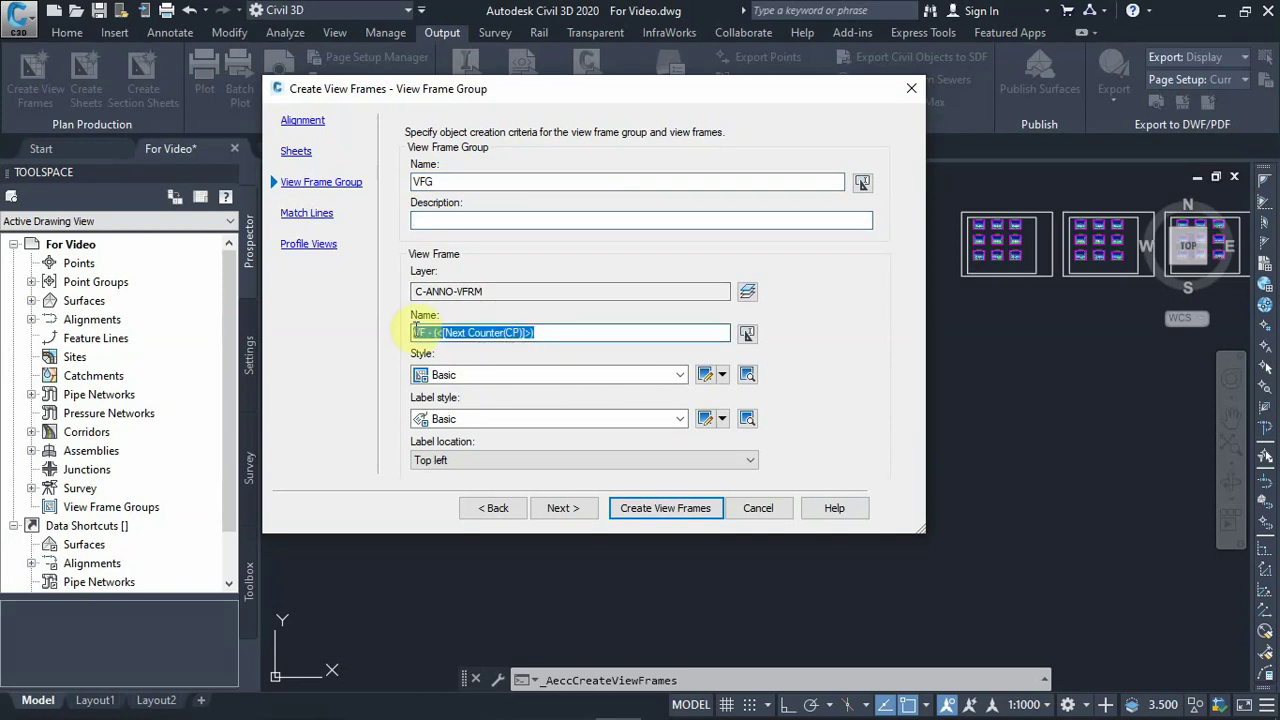
{"action": "key", "text": "BackSpace"}
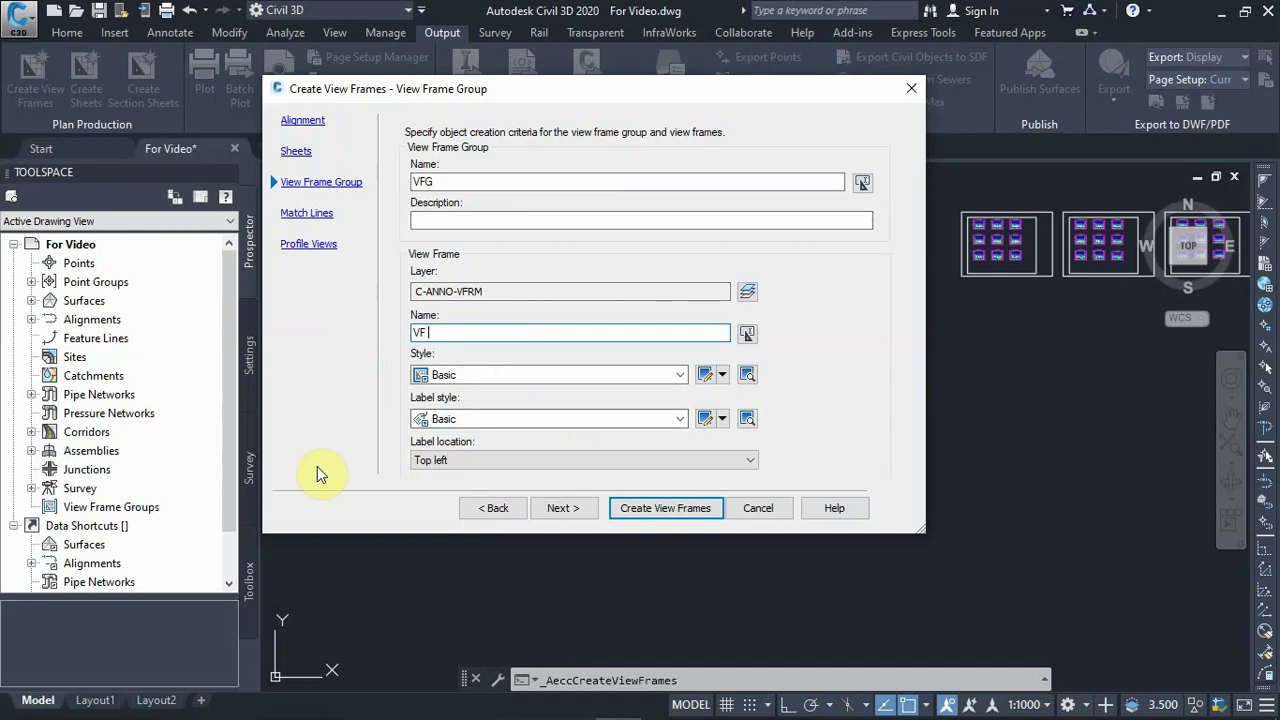
{"action": "left_click", "coordinate": [560, 508]}
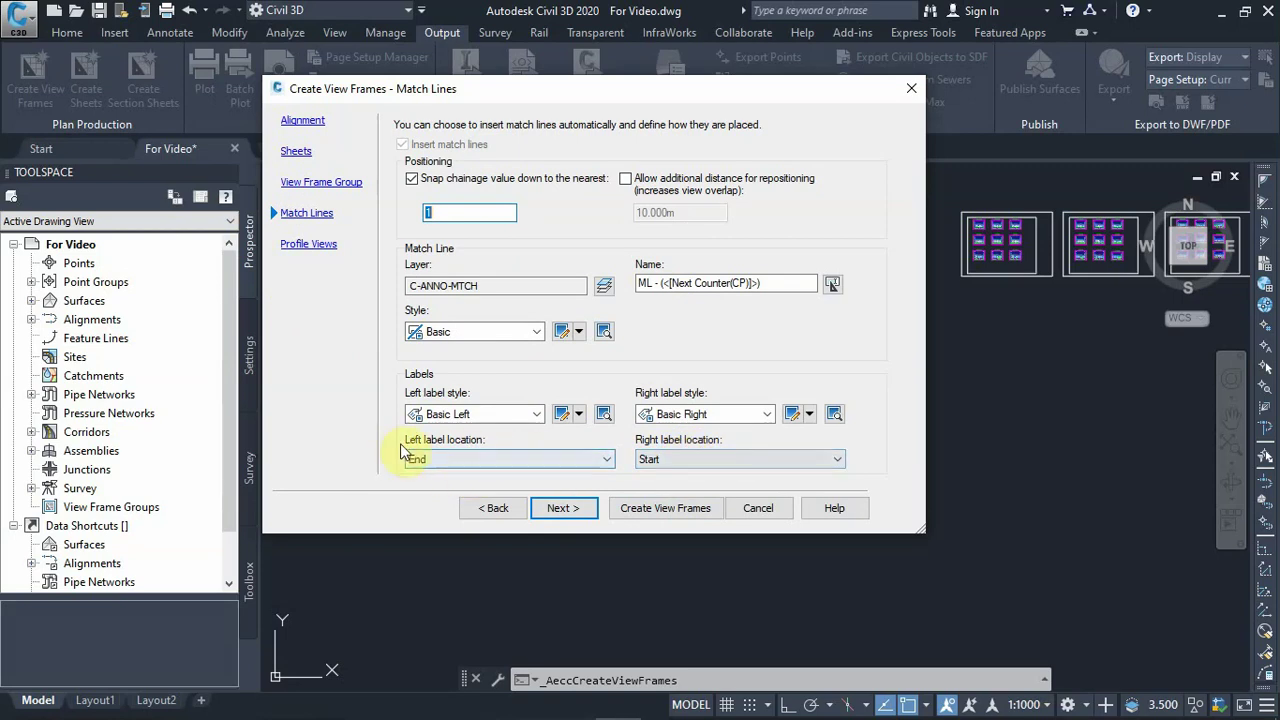
{"action": "left_click", "coordinate": [460, 461]}
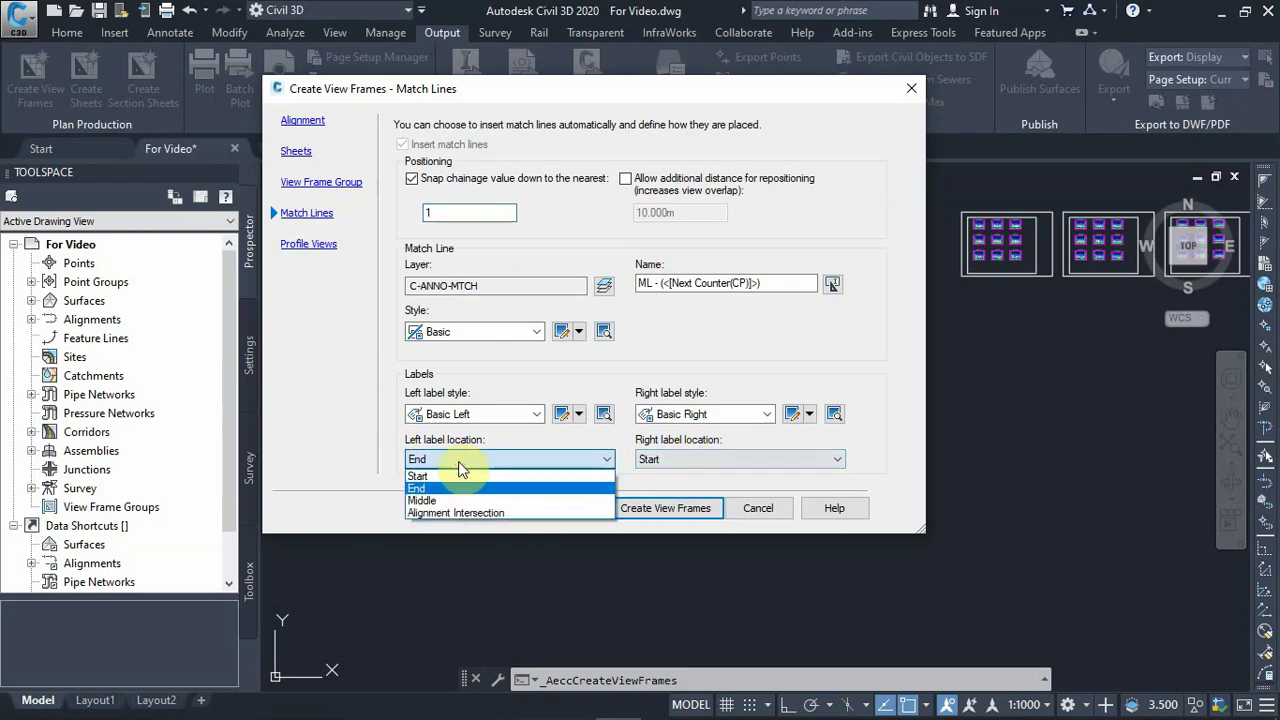
{"action": "left_click", "coordinate": [425, 500]}
{"action": "left_click", "coordinate": [530, 461]}
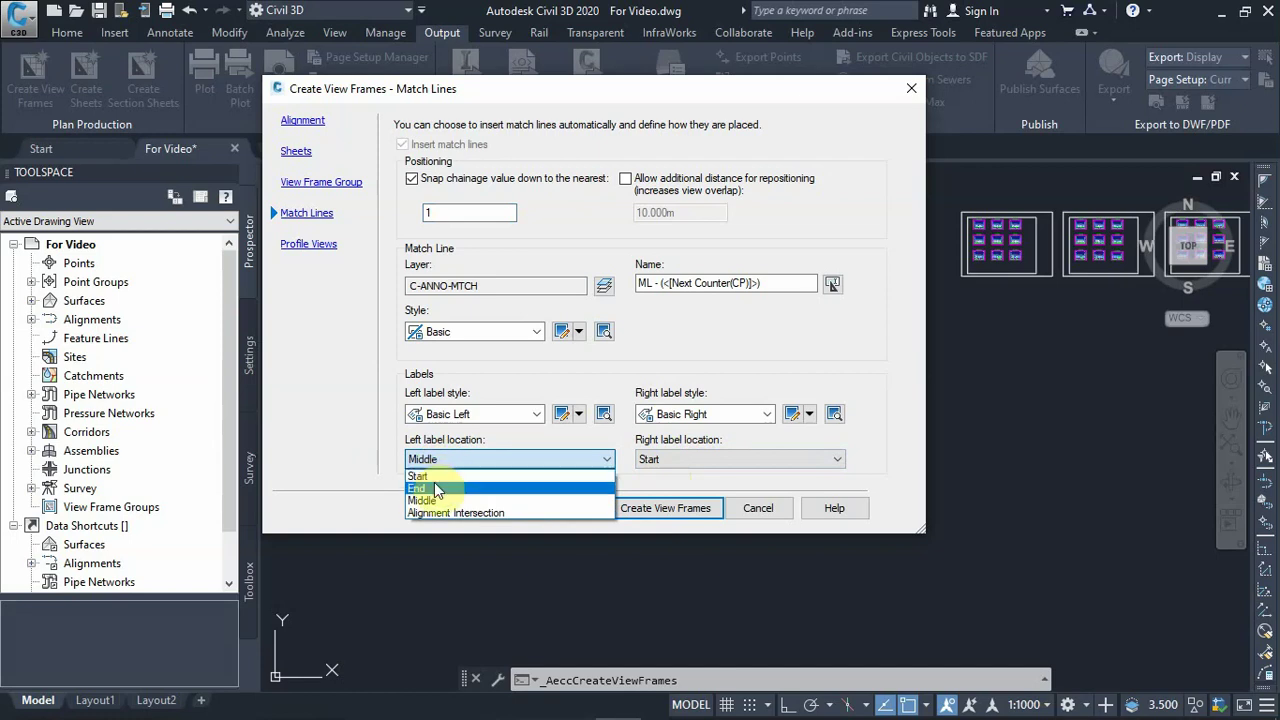
{"action": "left_click", "coordinate": [425, 488]}
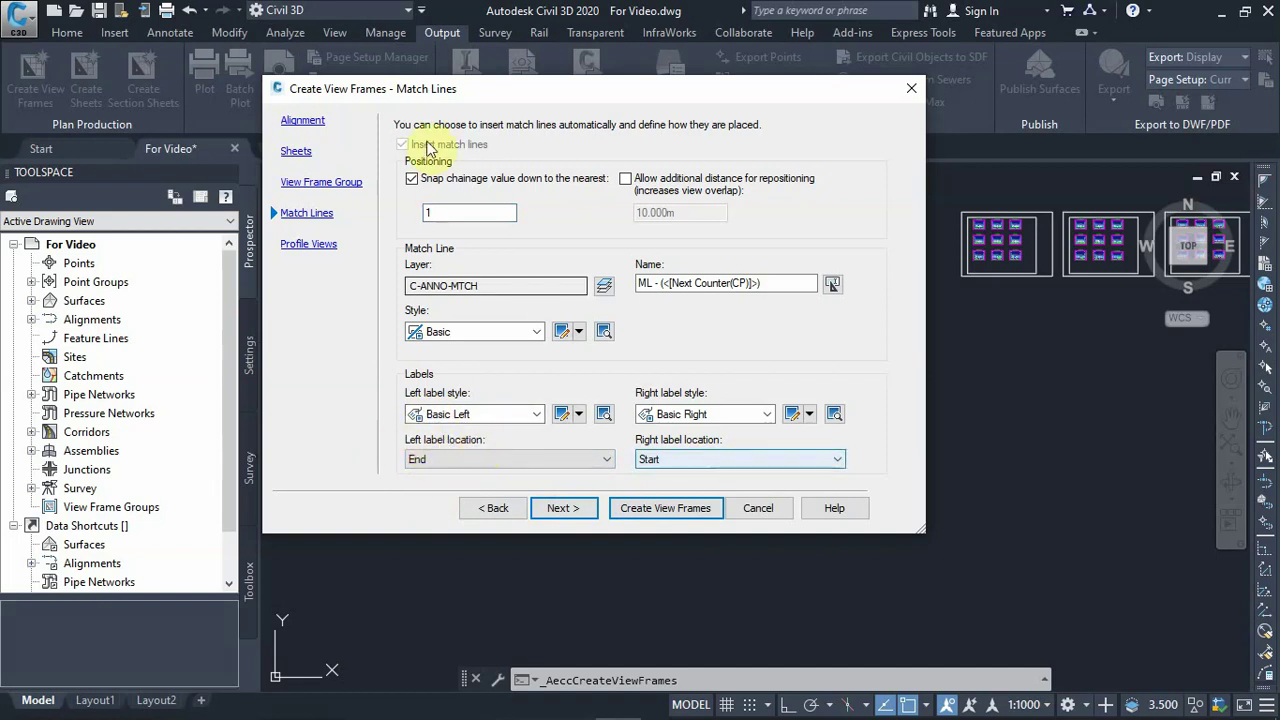
Shorten the match line name to ML and continue to the profile view settings
{"action": "double_click", "coordinate": [430, 212]}
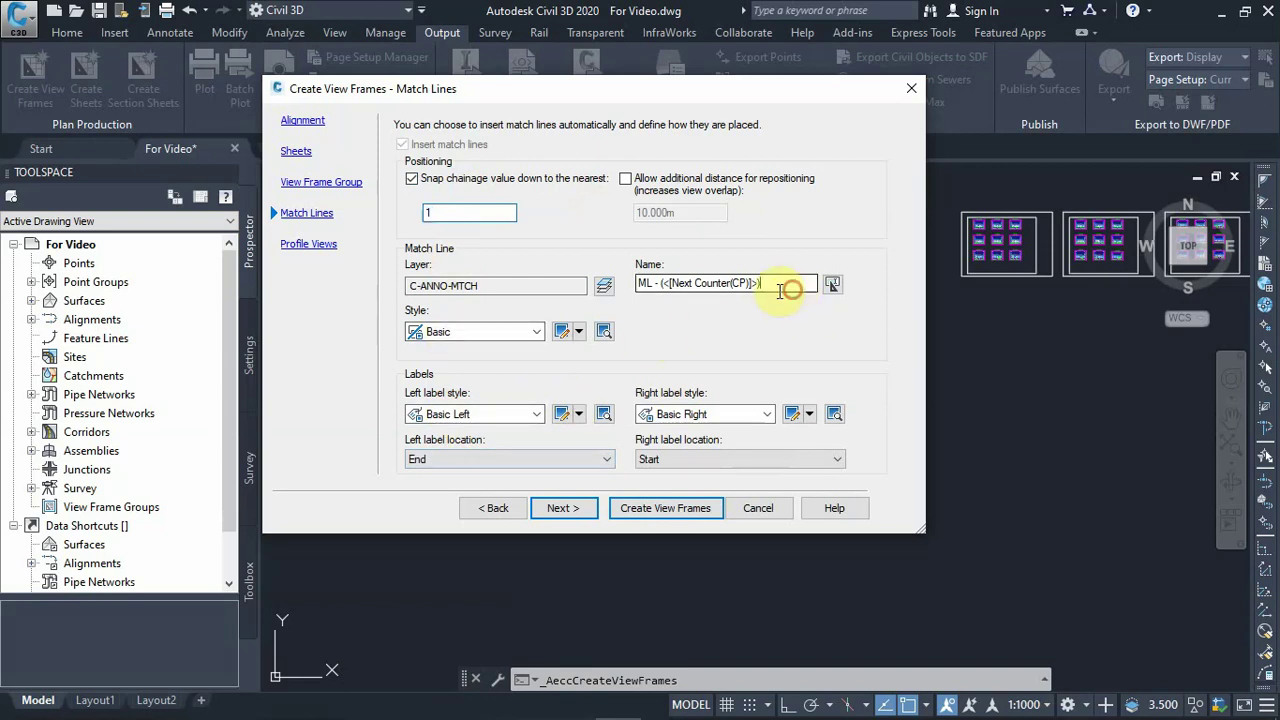
{"action": "left_click_drag", "start_coordinate": [786, 286], "coordinate": [662, 290]}
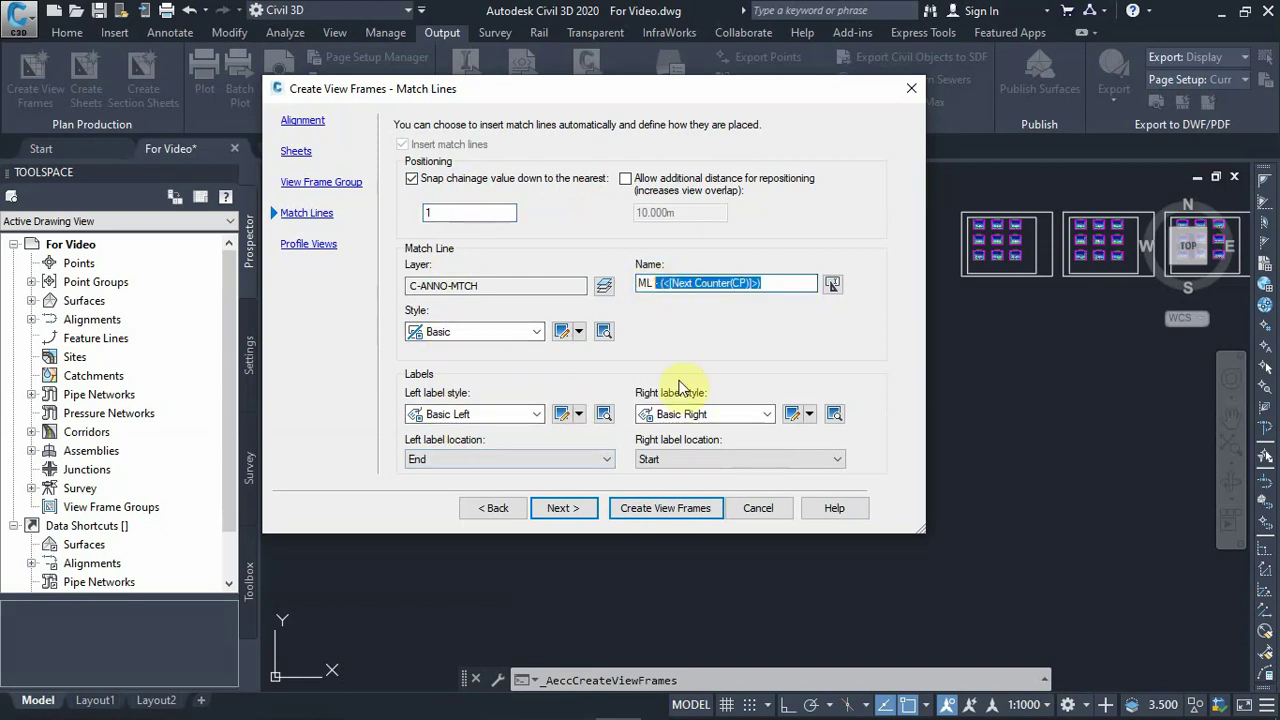
{"action": "key", "text": "BackSpace"}
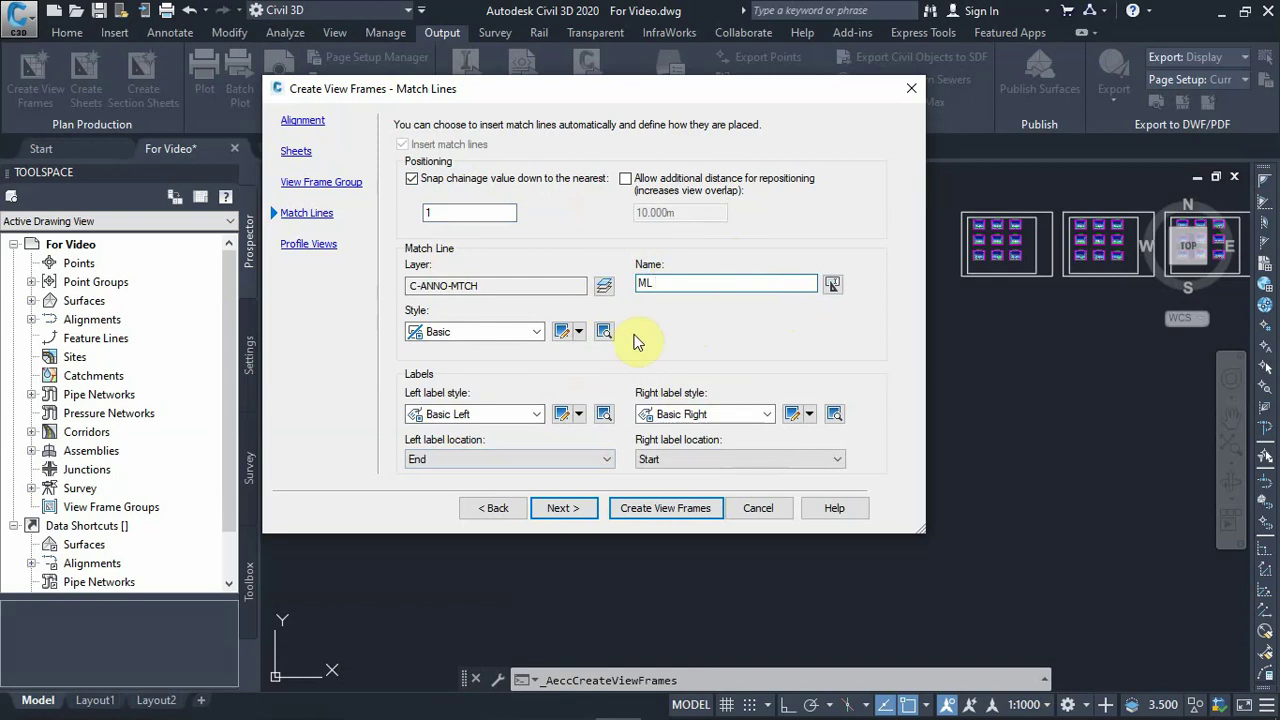
{"action": "double_click", "coordinate": [646, 283]}
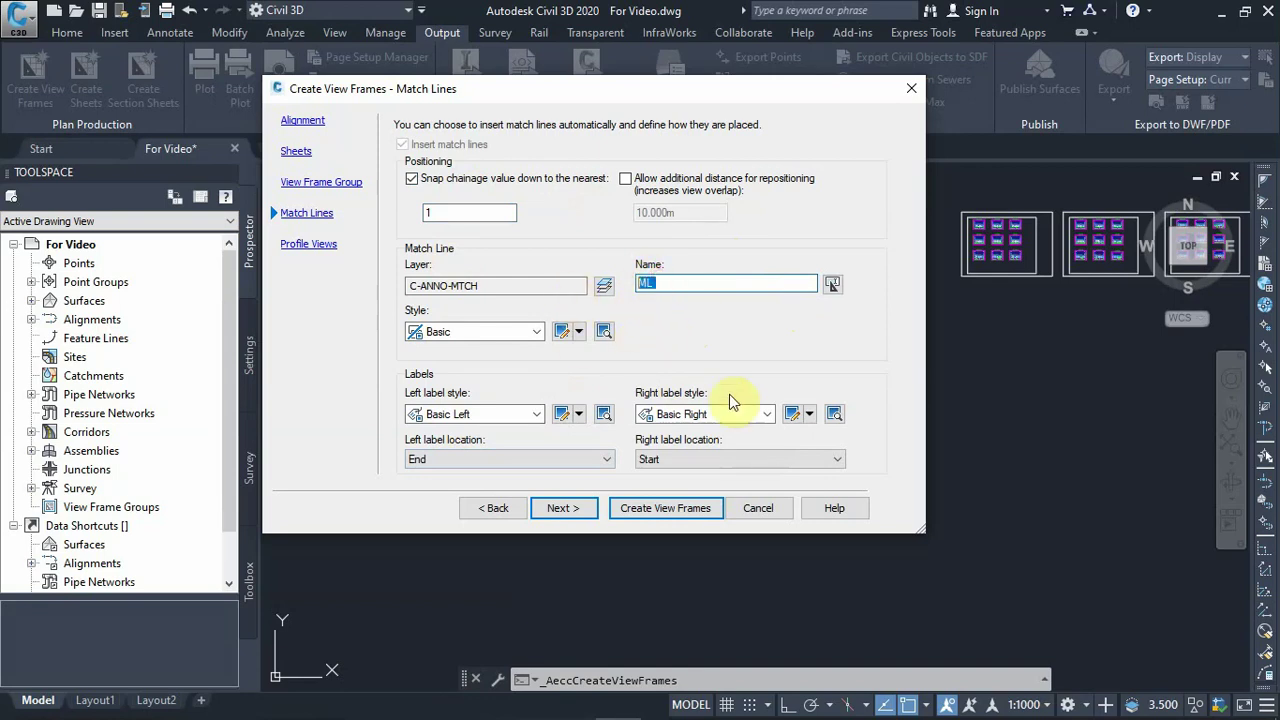
{"action": "left_click", "coordinate": [563, 508]}
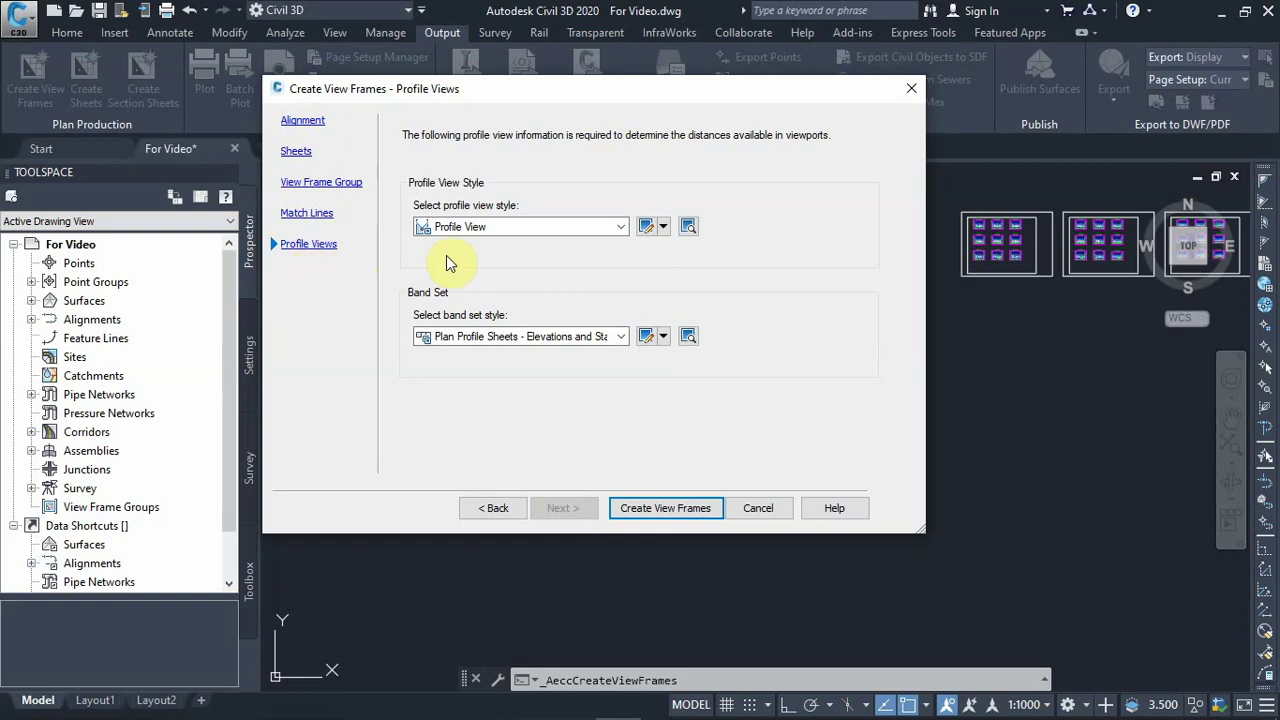
Use the Profile View style with the Plan Profile Sheets - Elevations and Stations band set and create the view frames
{"action": "left_click", "coordinate": [620, 229]}
{"action": "left_click", "coordinate": [620, 229]}
{"action": "left_click", "coordinate": [620, 229]}
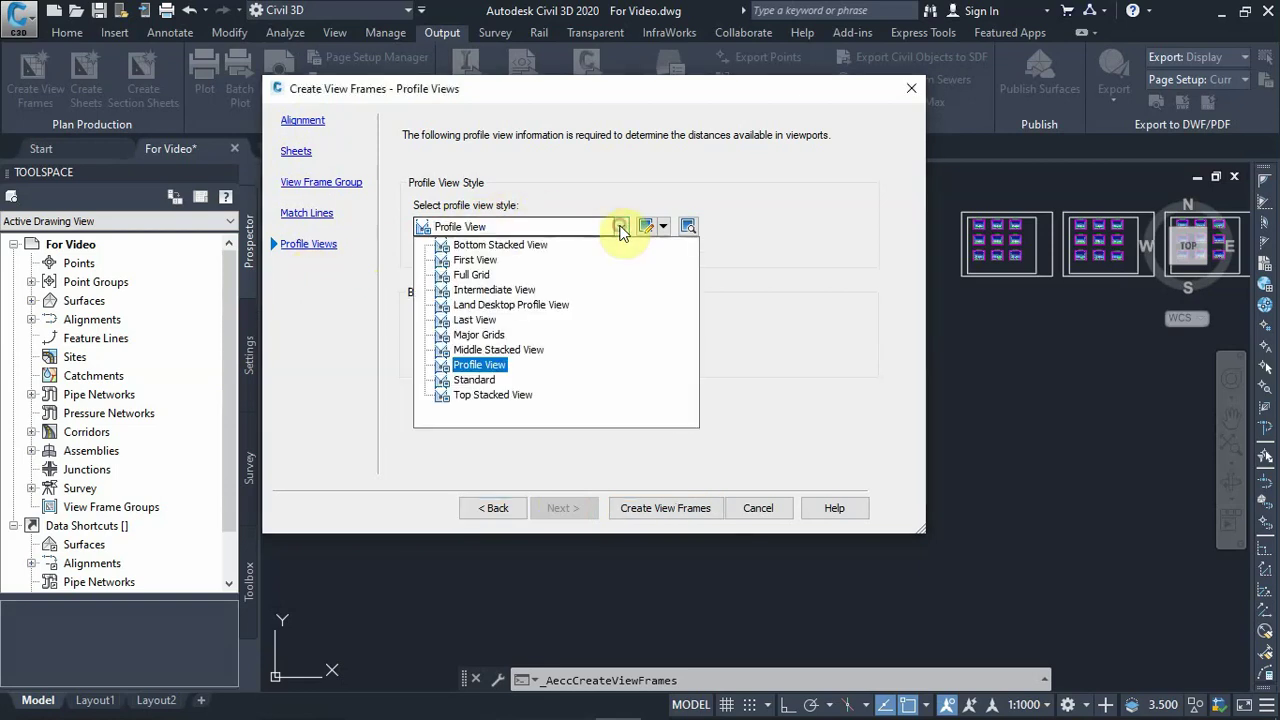
{"action": "left_click", "coordinate": [620, 229]}
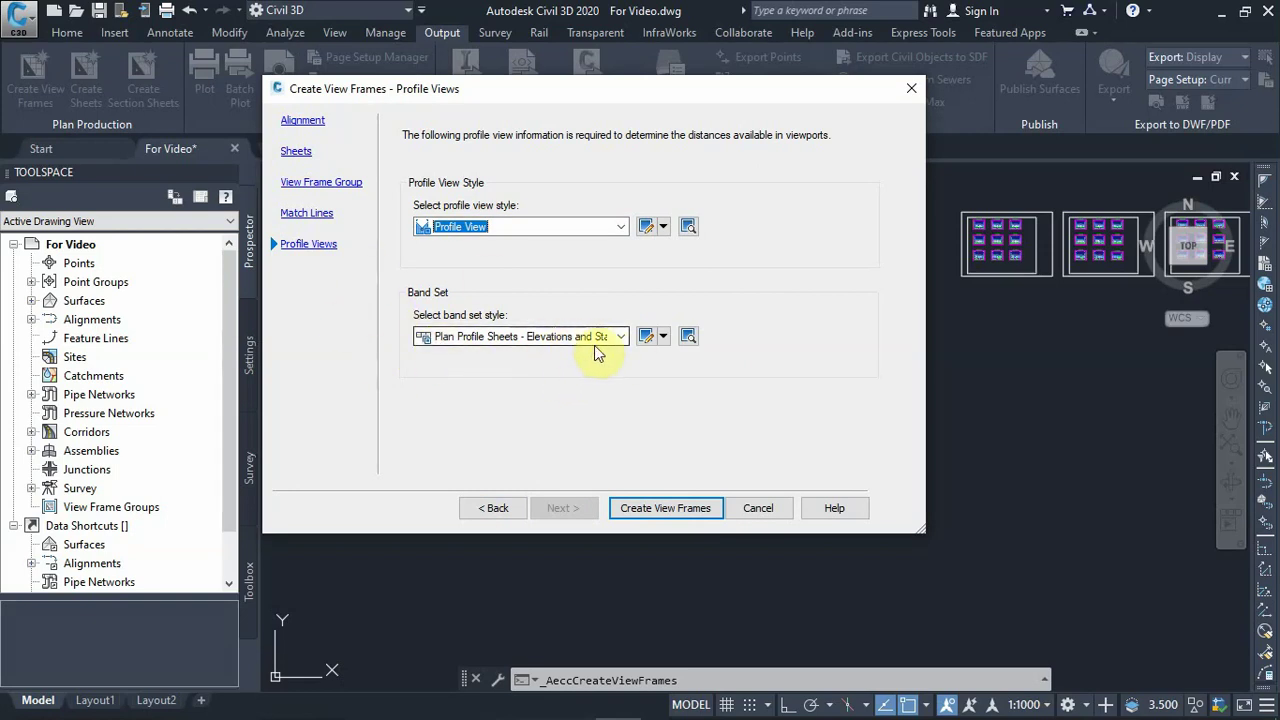
{"action": "left_click", "coordinate": [620, 340]}
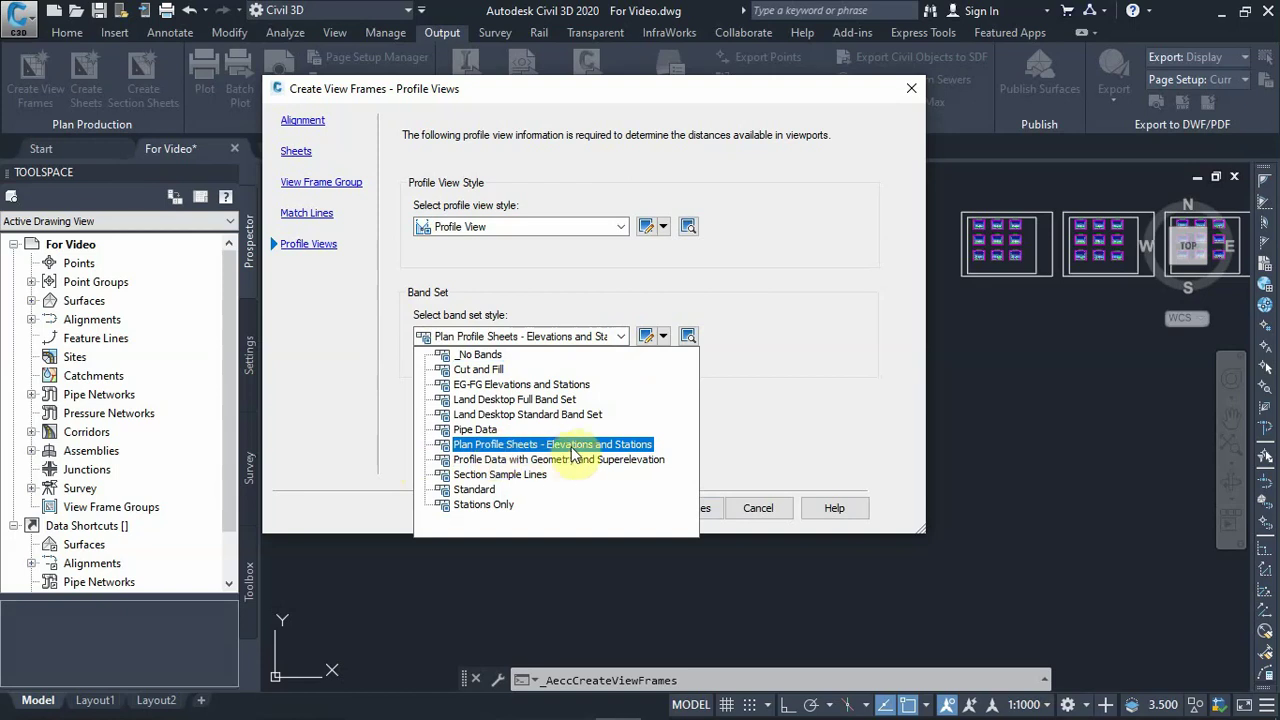
{"action": "left_click", "coordinate": [626, 447]}
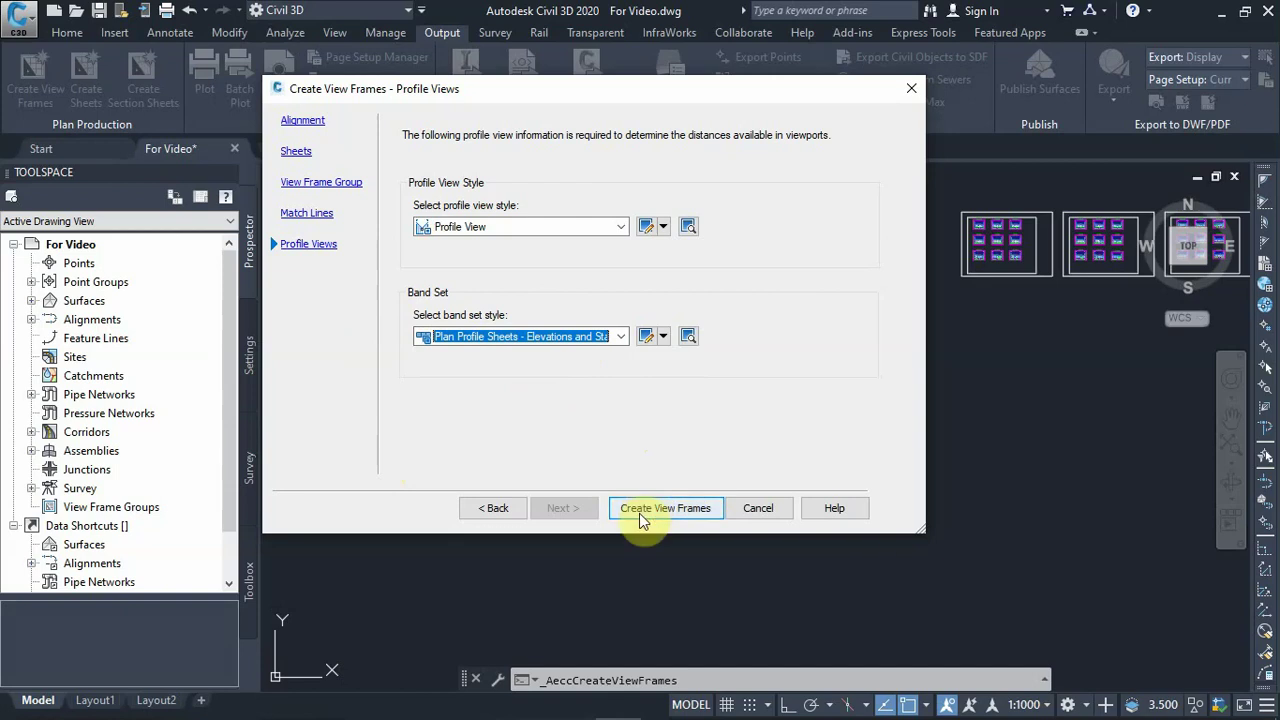
{"action": "left_click", "coordinate": [665, 508]}
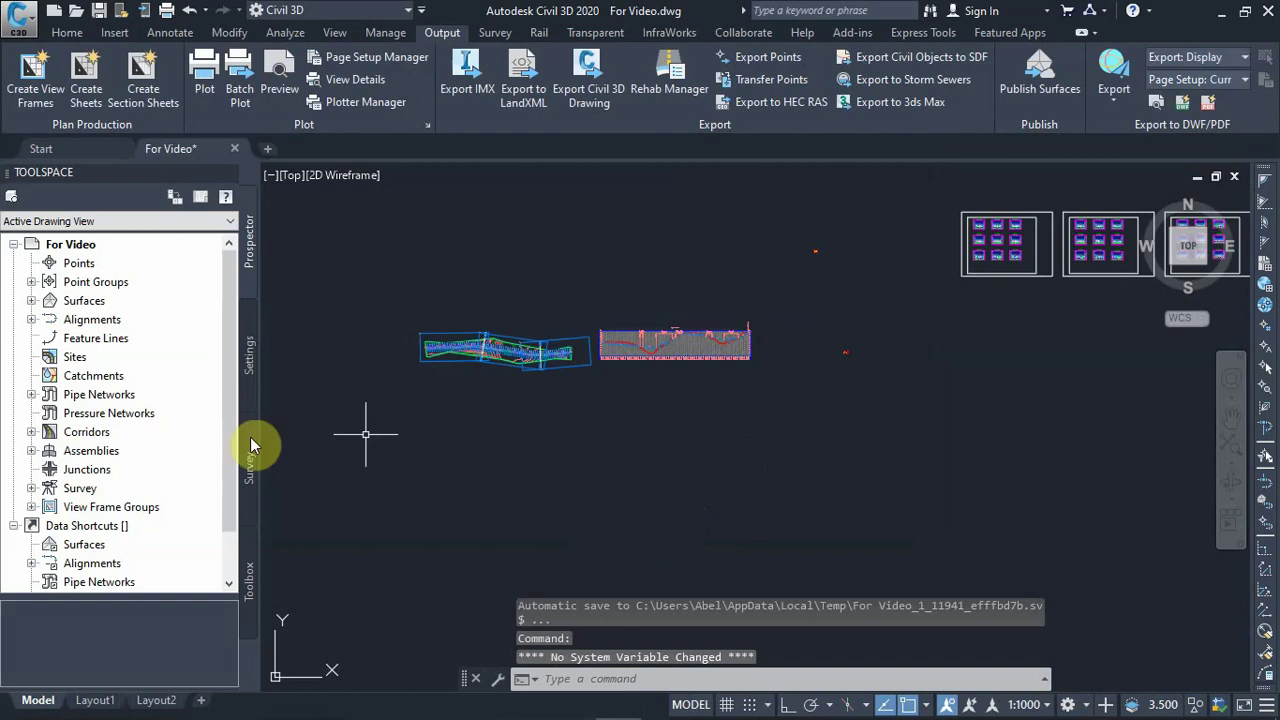
Examine the view frames along the alignment and the match line labels where they overlap
{"action": "scroll", "coordinate": [457, 318], "scroll_direction": "up", "scroll_amount": 4}
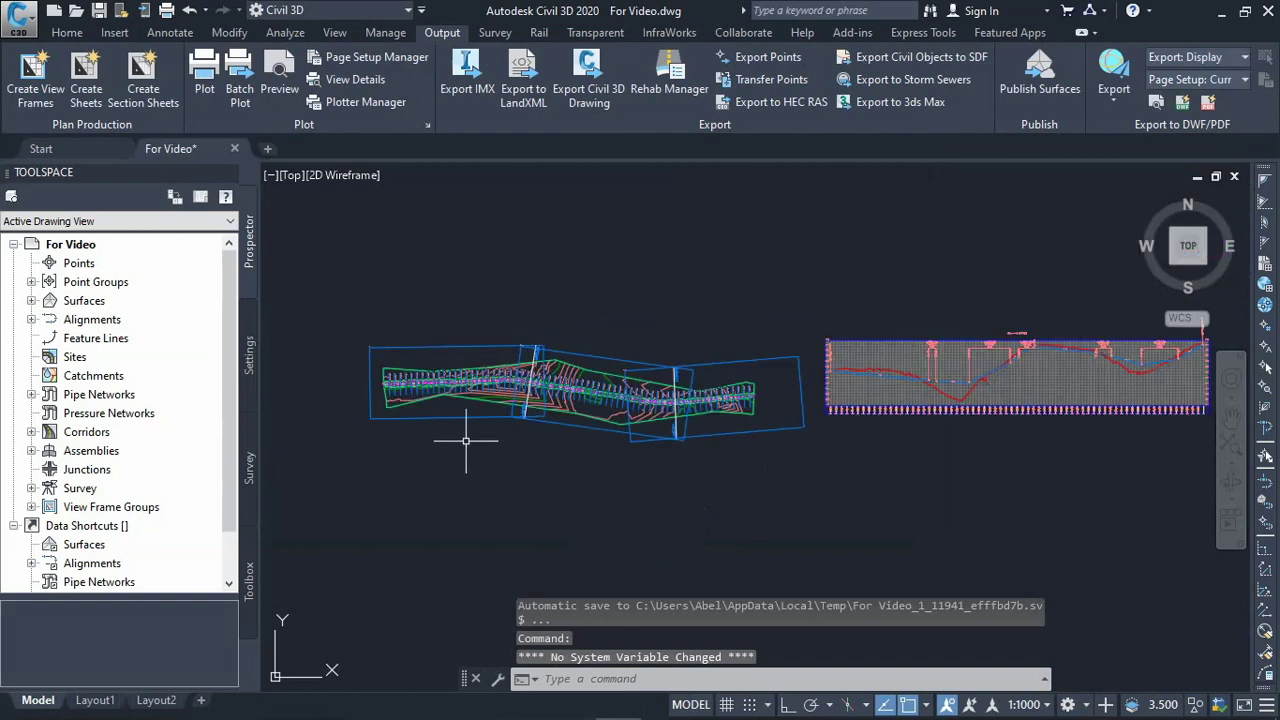
{"action": "scroll", "coordinate": [466, 440], "scroll_direction": "up", "scroll_amount": 2}
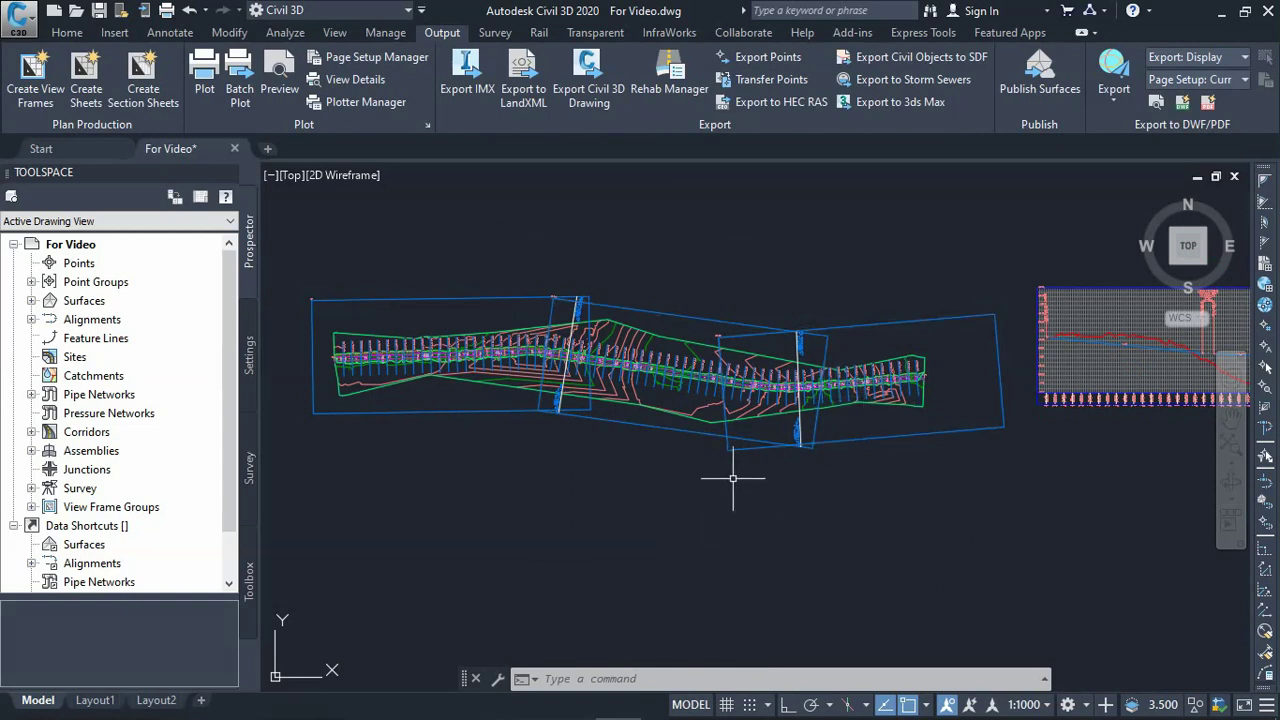
{"action": "scroll", "coordinate": [844, 332], "scroll_direction": "up", "scroll_amount": 5}
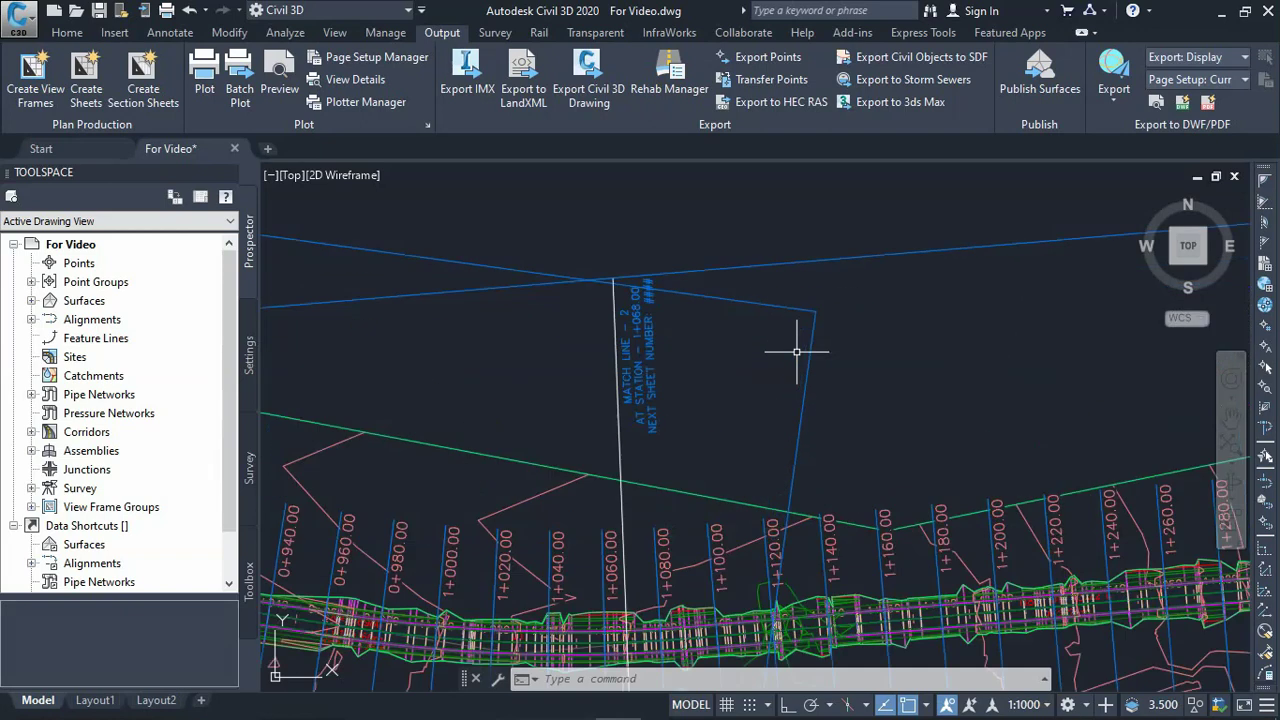
{"action": "scroll", "coordinate": [549, 351], "scroll_direction": "down", "scroll_amount": 3}
{"action": "left_click", "coordinate": [655, 335]}
{"action": "scroll", "coordinate": [700, 340], "scroll_direction": "up", "scroll_amount": 6}
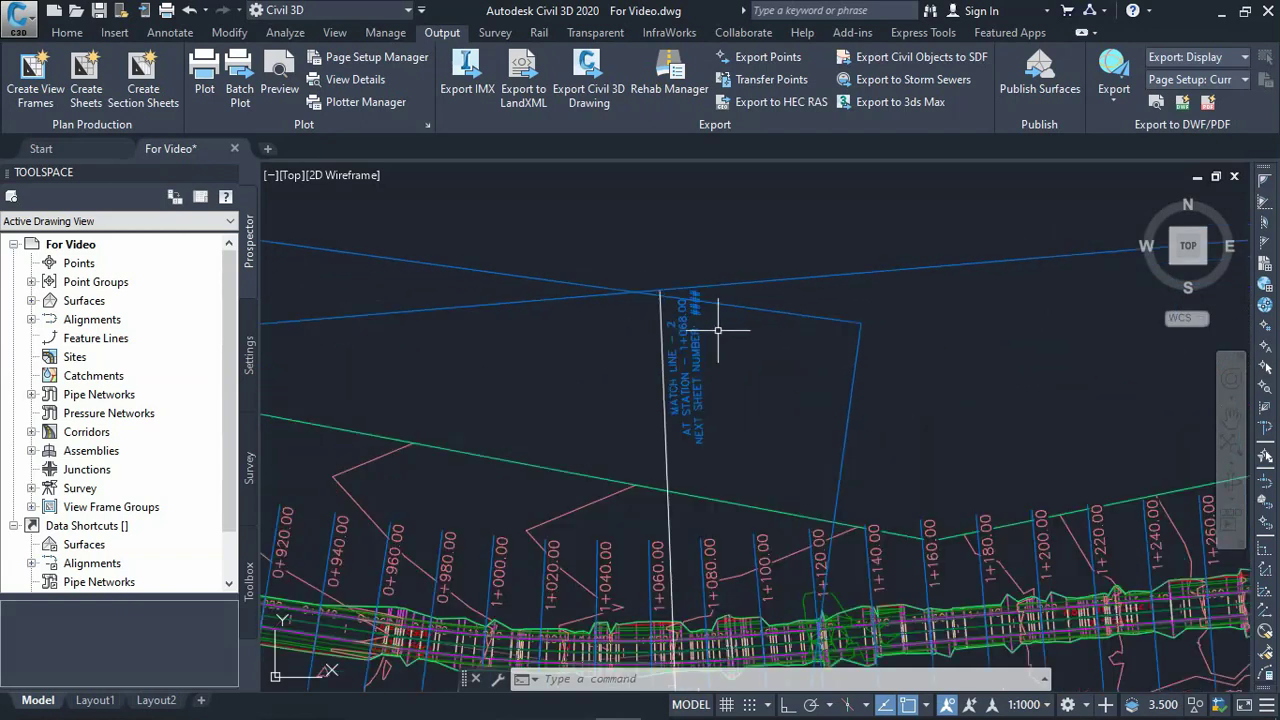
{"action": "scroll", "coordinate": [677, 371], "scroll_direction": "down", "scroll_amount": 2}
{"action": "scroll", "coordinate": [691, 406], "scroll_direction": "up", "scroll_amount": 2}
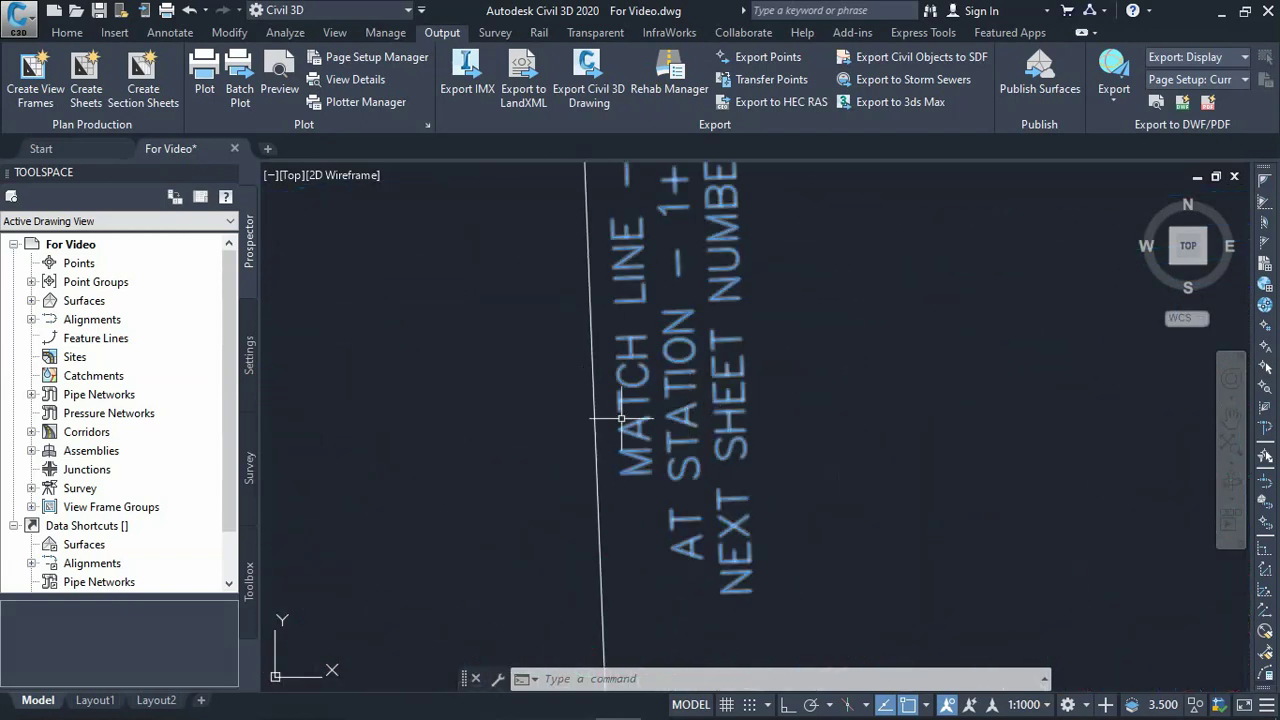
{"action": "scroll", "coordinate": [623, 410], "scroll_direction": "down", "scroll_amount": 2}
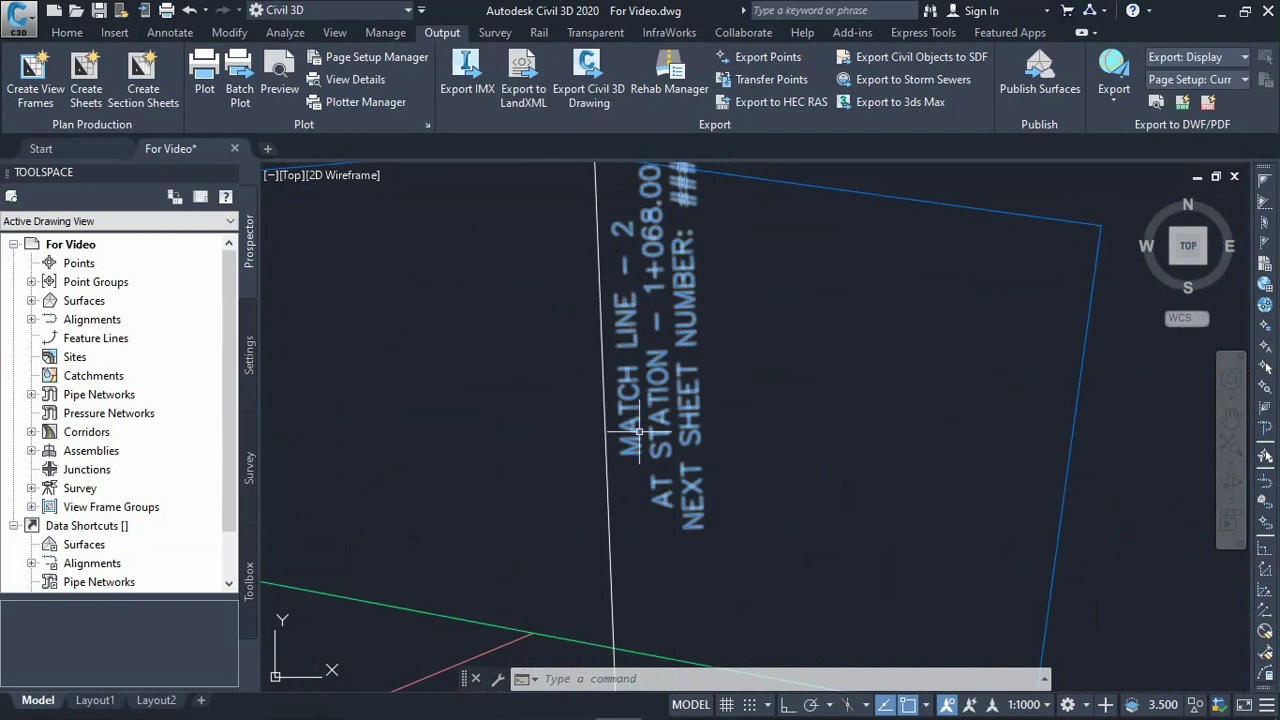
{"action": "scroll", "coordinate": [643, 207], "scroll_direction": "up", "scroll_amount": 3}
{"action": "scroll", "coordinate": [645, 290], "scroll_direction": "down", "scroll_amount": 3}
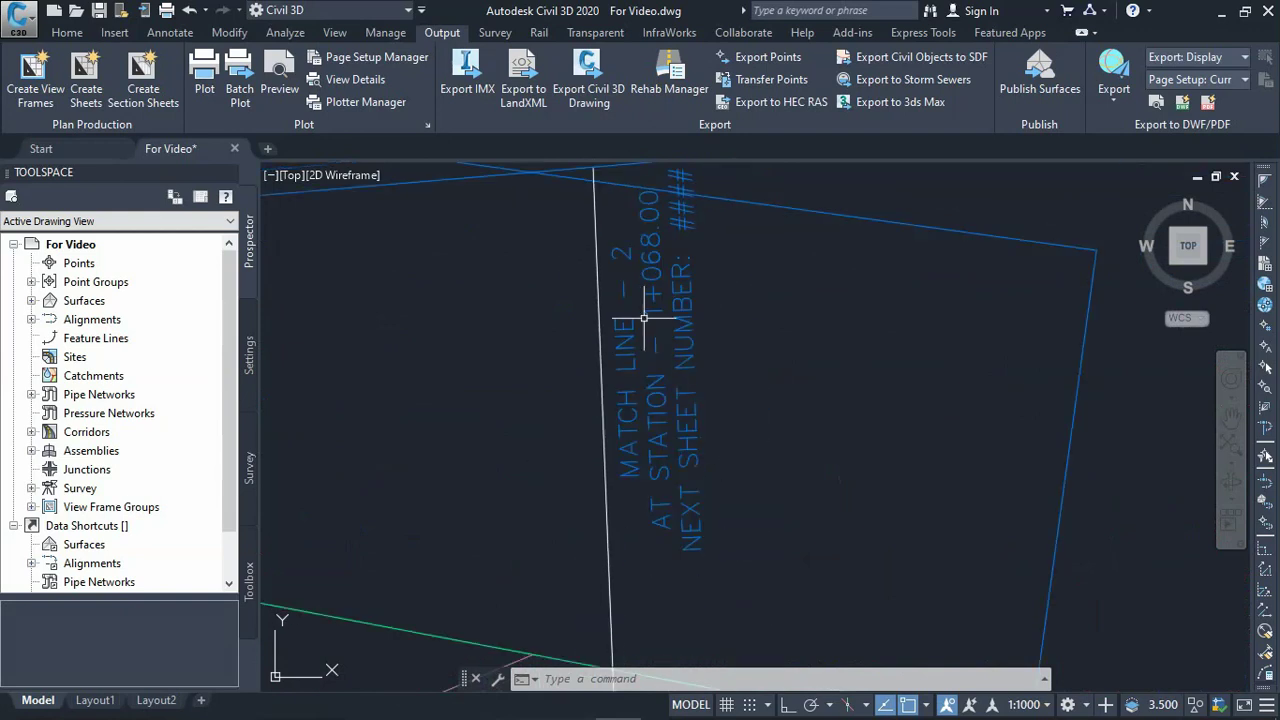
{"action": "scroll", "coordinate": [694, 463], "scroll_direction": "up", "scroll_amount": 1}
{"action": "scroll", "coordinate": [784, 311], "scroll_direction": "down", "scroll_amount": 4}
{"action": "scroll", "coordinate": [784, 311], "scroll_direction": "down", "scroll_amount": 2}
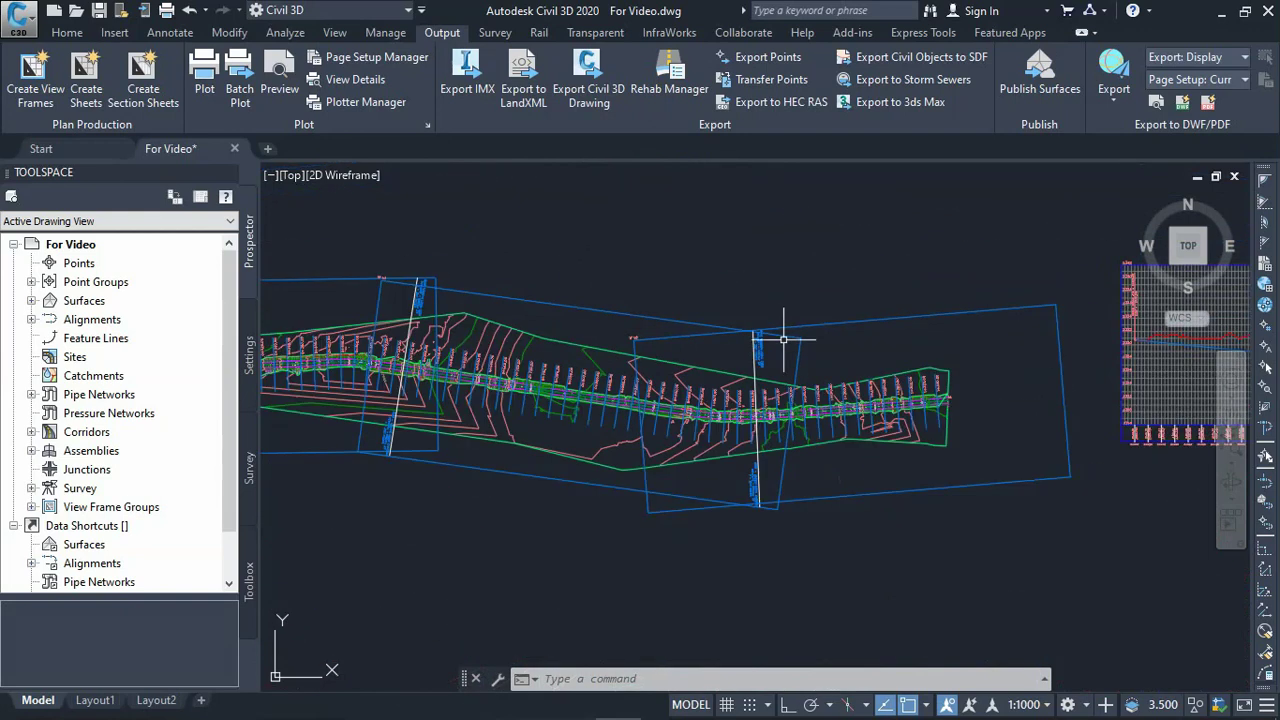
{"action": "scroll", "coordinate": [800, 345], "scroll_direction": "down", "scroll_amount": 2}
{"action": "scroll", "coordinate": [861, 400], "scroll_direction": "up", "scroll_amount": 2}
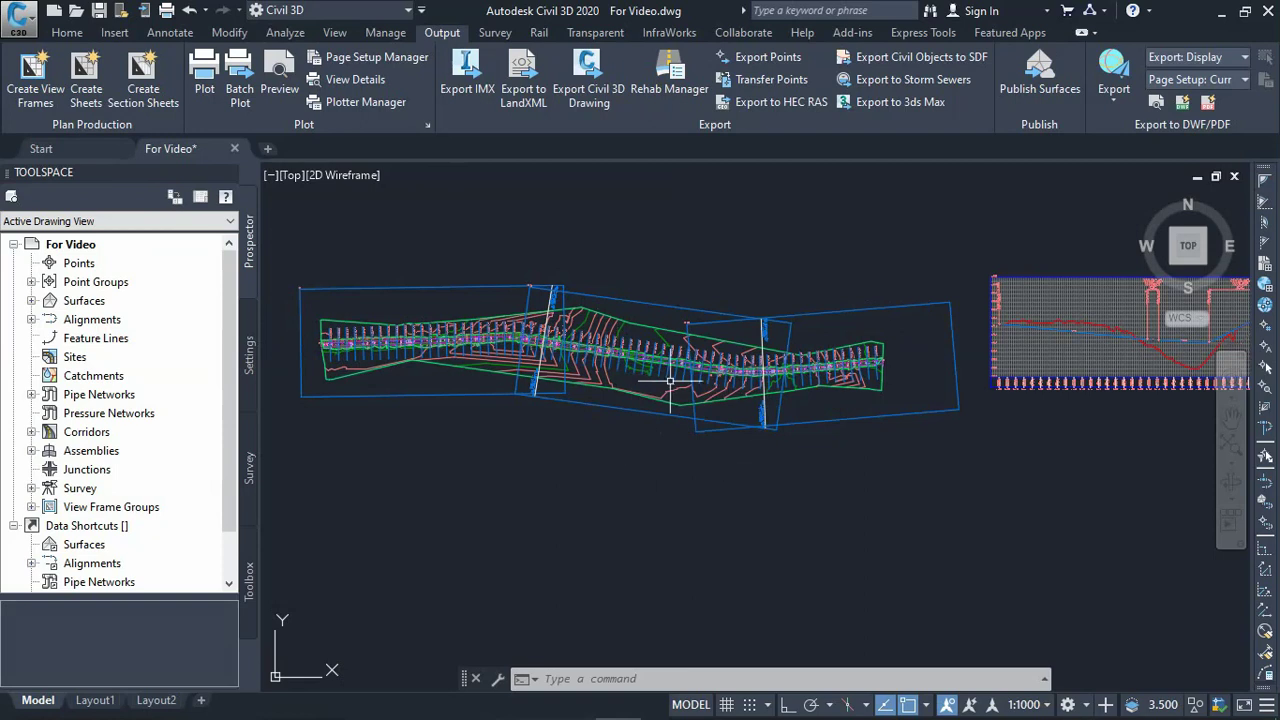
Start creating sheets for all view frames in the VFG group, keeping the setup dialog clear of the frames
{"action": "mouse_move", "coordinate": [671, 381]}
{"action": "left_click", "coordinate": [86, 80]}
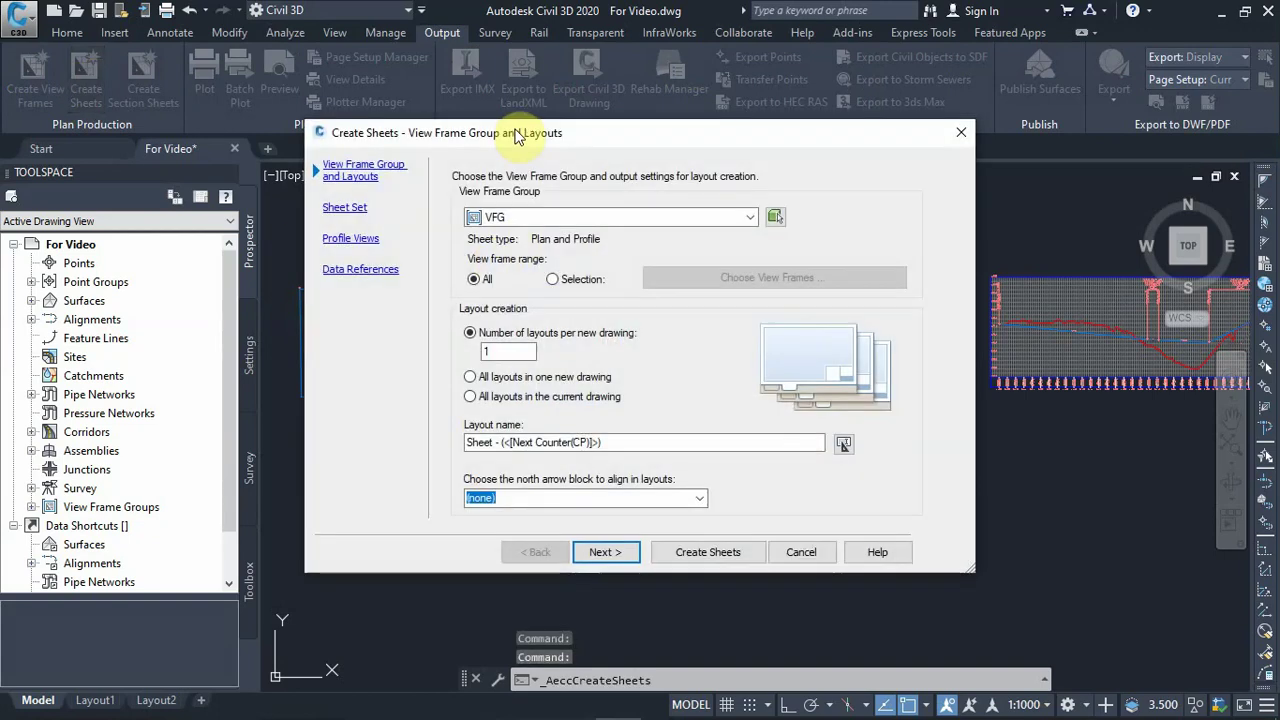
{"action": "left_click_drag", "start_coordinate": [520, 134], "coordinate": [752, 60]}
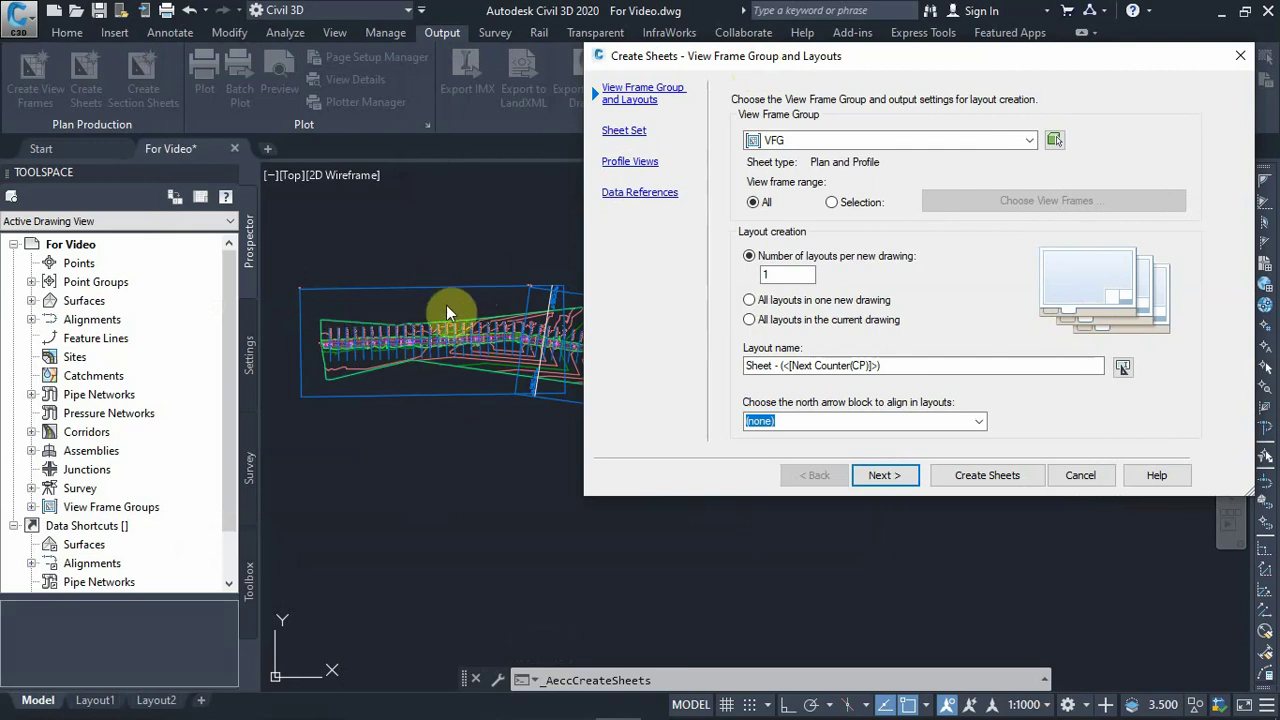
{"action": "left_click_drag", "start_coordinate": [770, 58], "coordinate": [846, 67]}
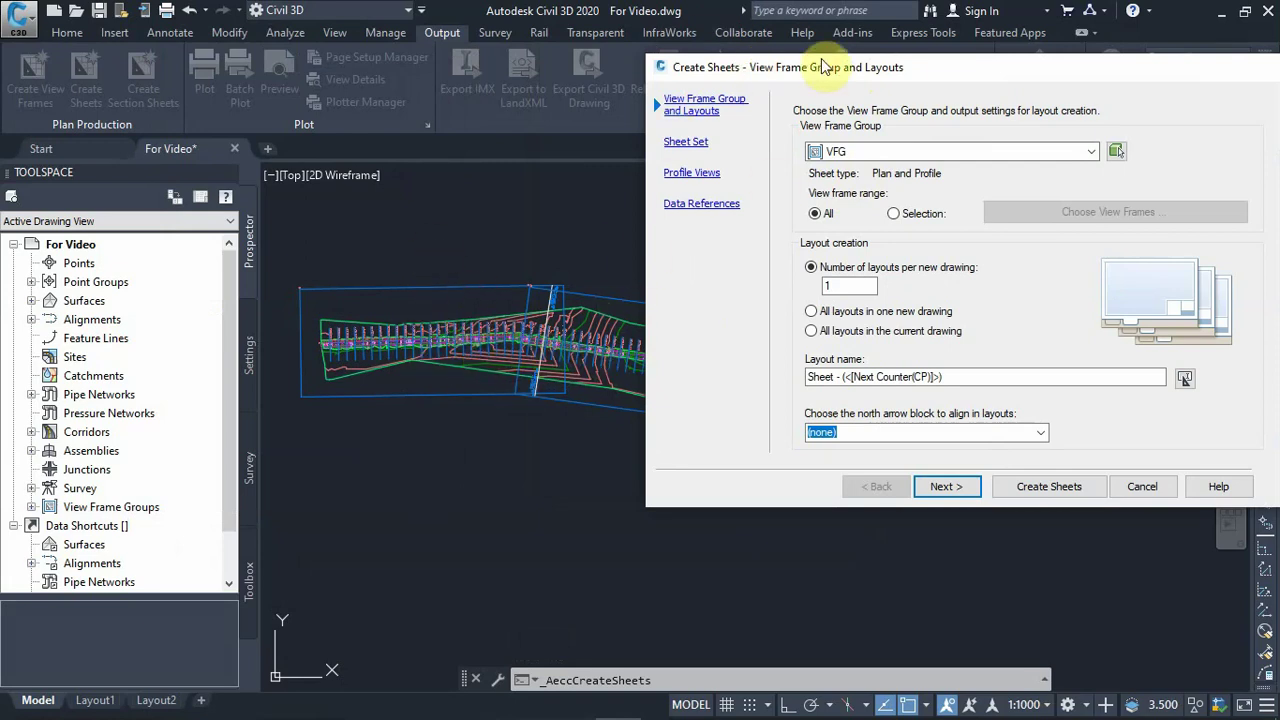
{"action": "left_click_drag", "start_coordinate": [826, 64], "coordinate": [440, 46]}
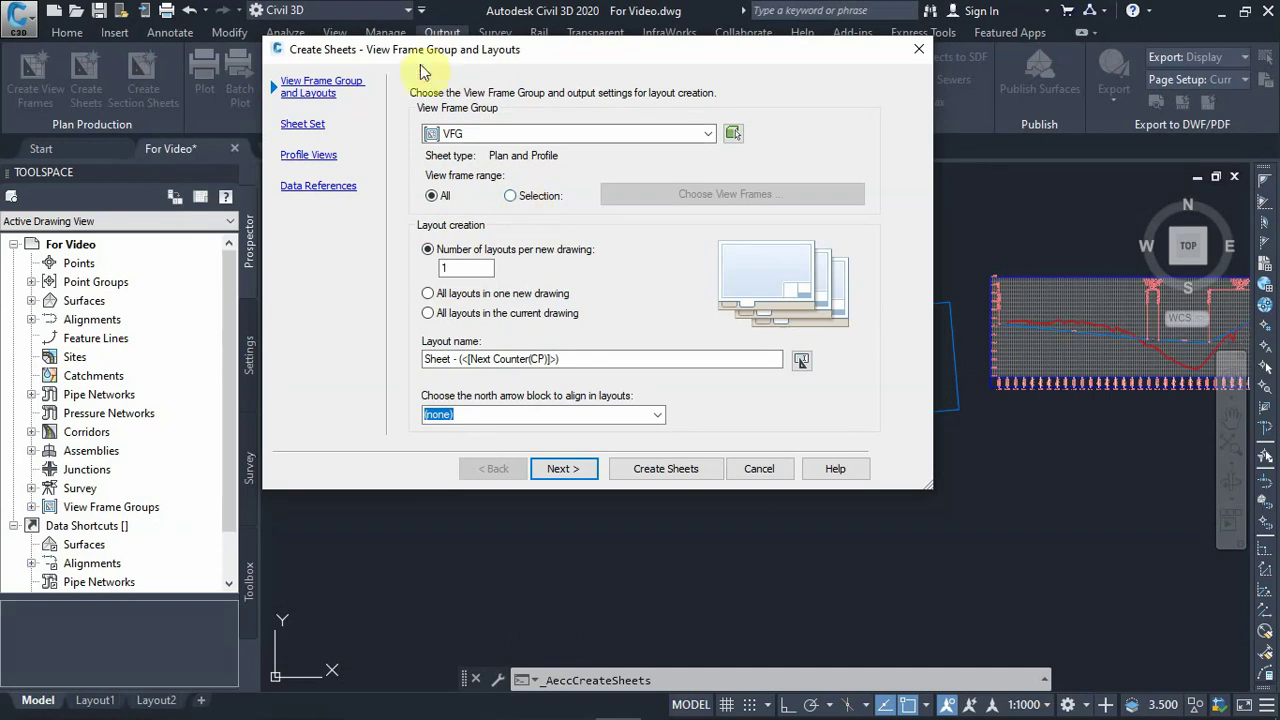
{"action": "mouse_move", "coordinate": [421, 49]}
{"action": "left_mouse_down"}
{"action": "mouse_move", "coordinate": [417, 491]}
{"action": "mouse_move", "coordinate": [415, 410]}
{"action": "left_mouse_up"}
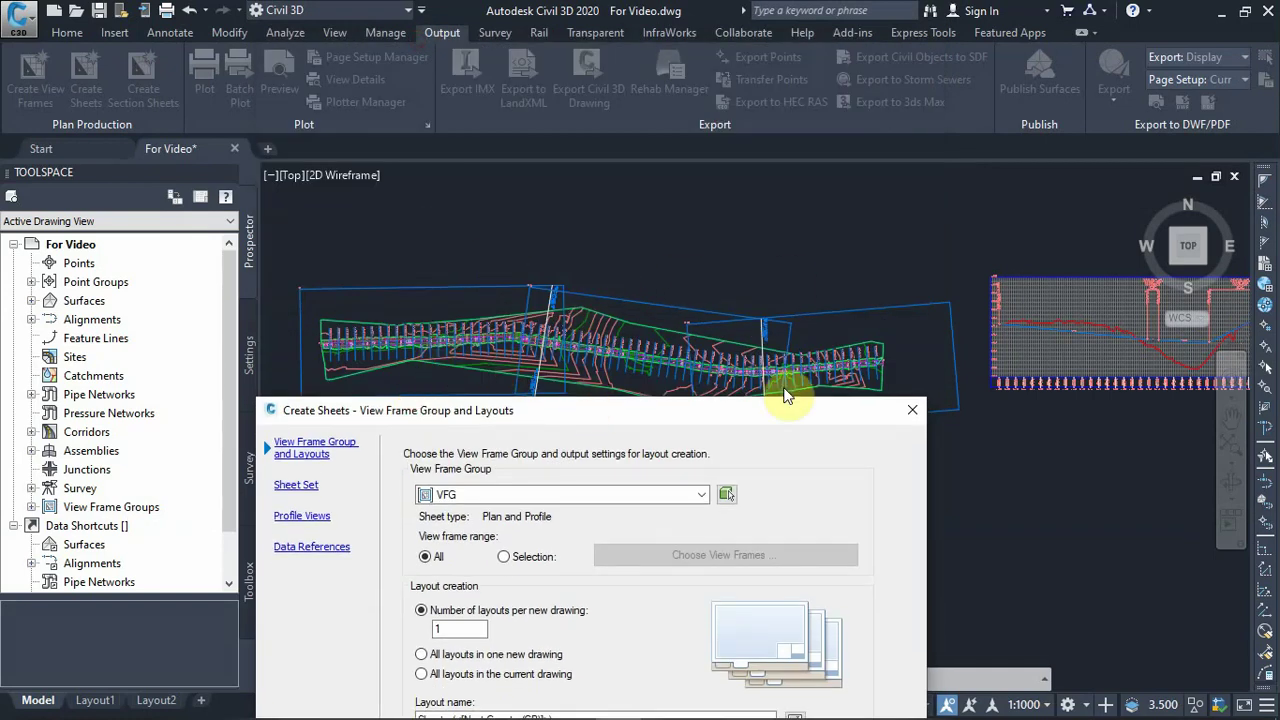
{"action": "left_click_drag", "start_coordinate": [692, 410], "coordinate": [720, 156]}
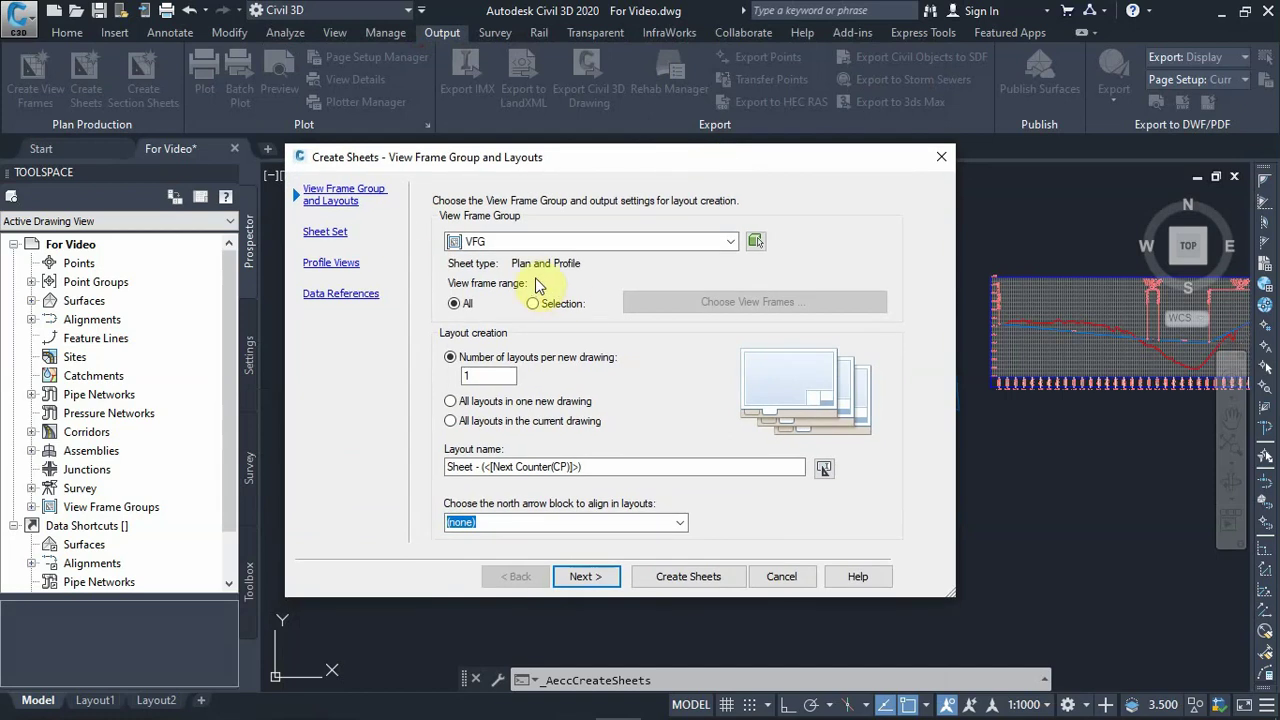
{"action": "left_click_drag", "start_coordinate": [482, 163], "coordinate": [601, 130]}
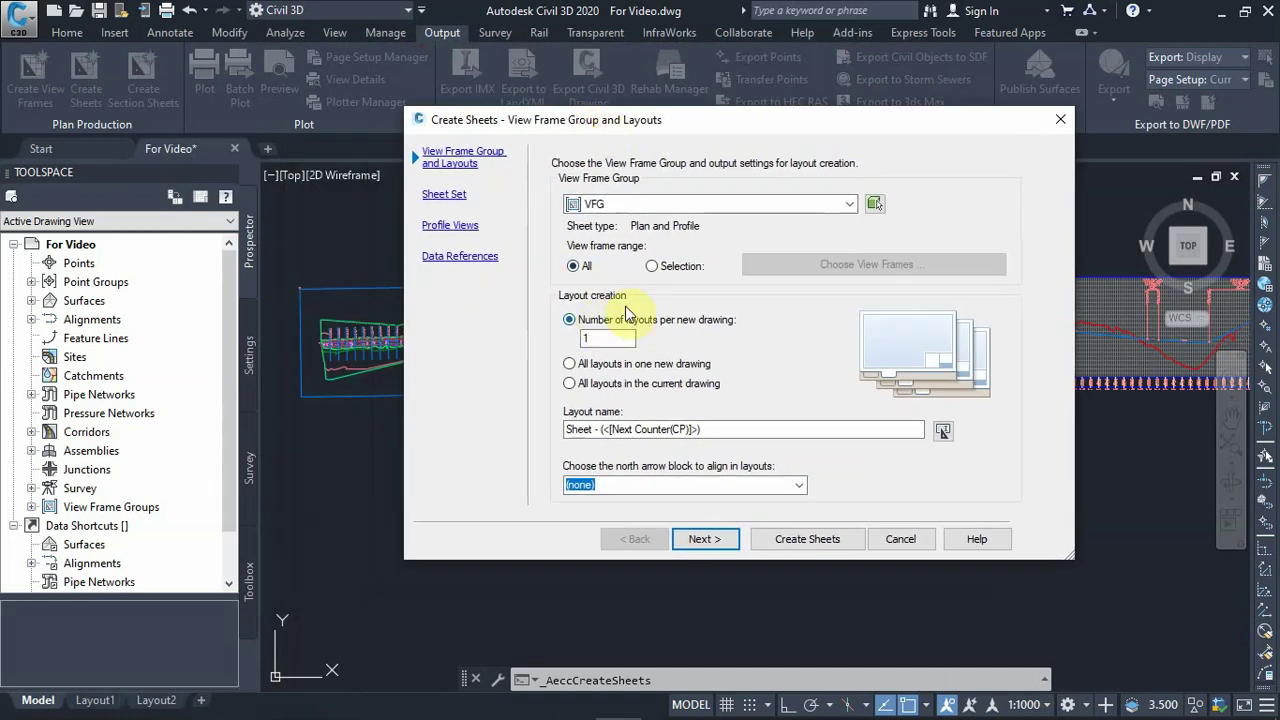
Compare the layout creation options and choose to place all layouts in one new drawing
{"action": "double_click", "coordinate": [602, 340]}
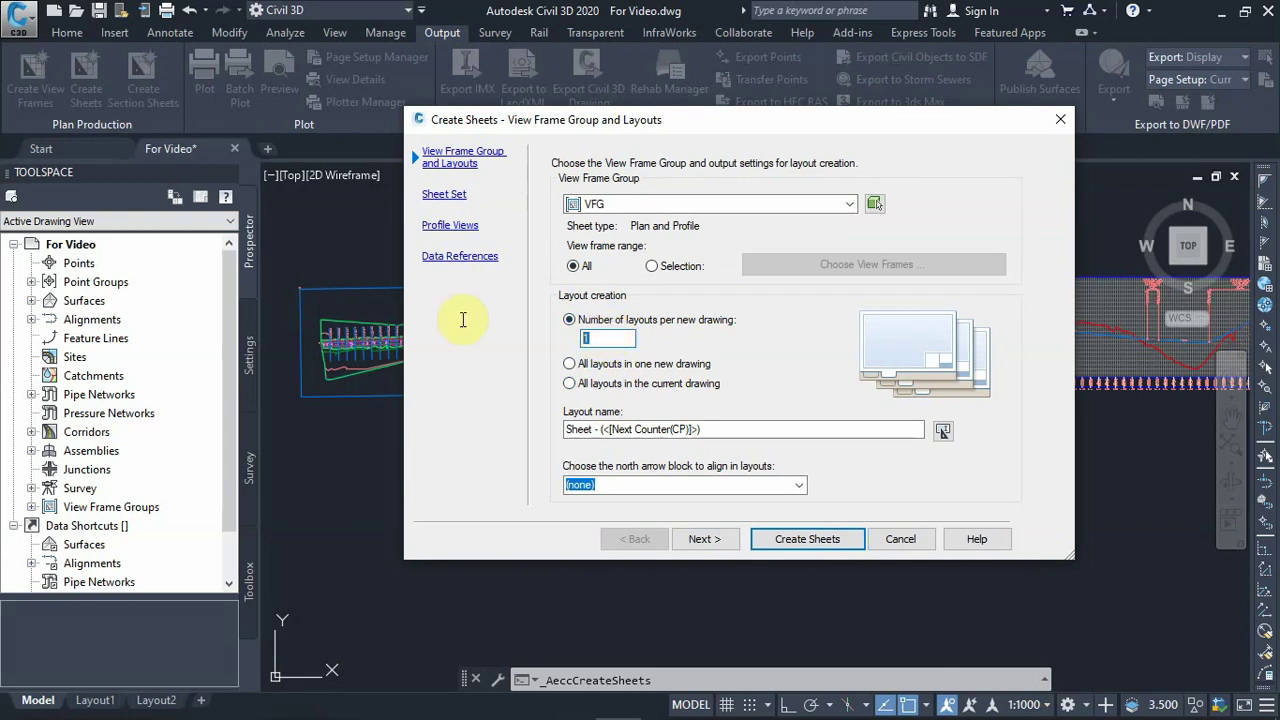
{"action": "mouse_move", "coordinate": [523, 124]}
{"action": "left_mouse_down"}
{"action": "mouse_move", "coordinate": [441, 427]}
{"action": "mouse_move", "coordinate": [422, 450]}
{"action": "left_mouse_up"}
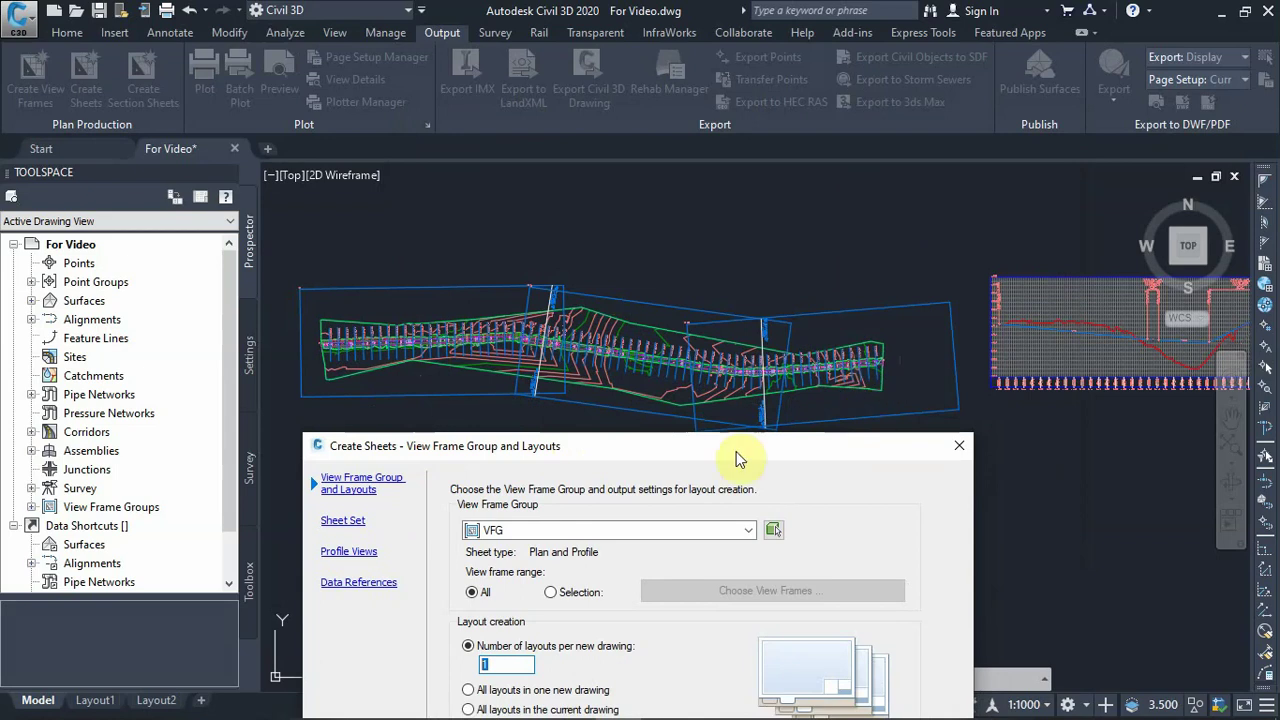
{"action": "left_click_drag", "start_coordinate": [610, 450], "coordinate": [678, 158]}
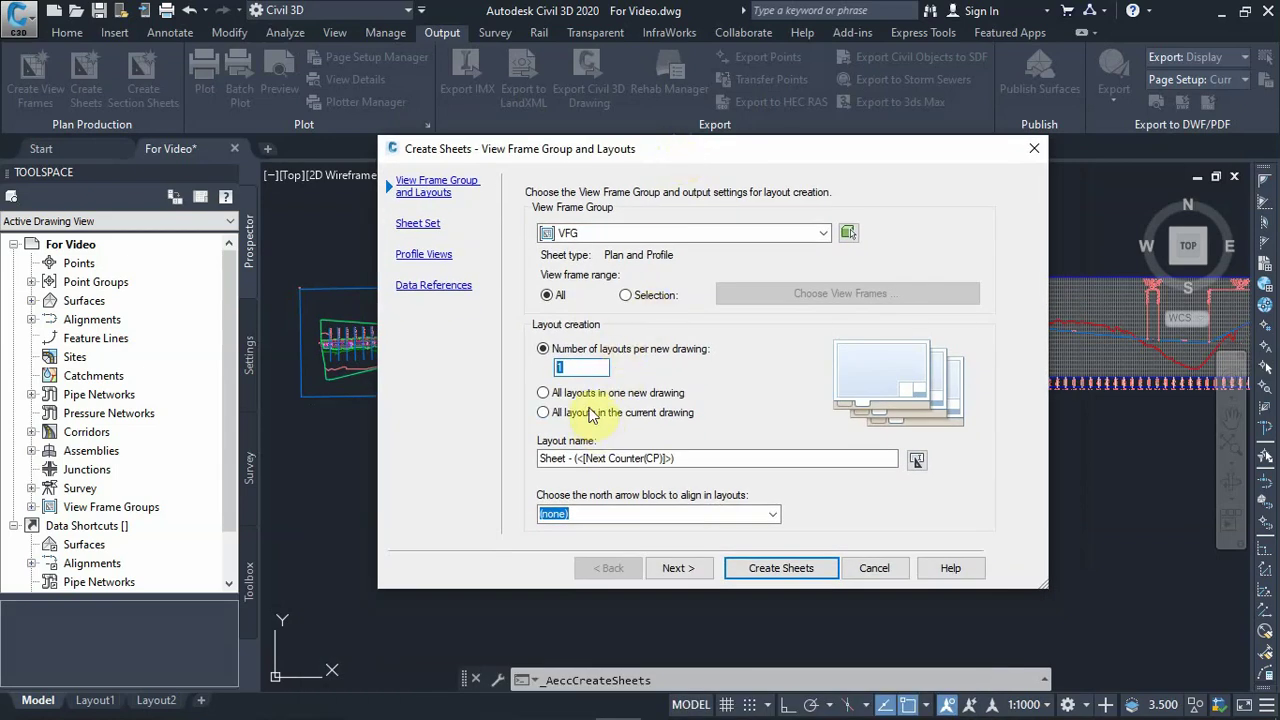
{"action": "left_click", "coordinate": [546, 393]}
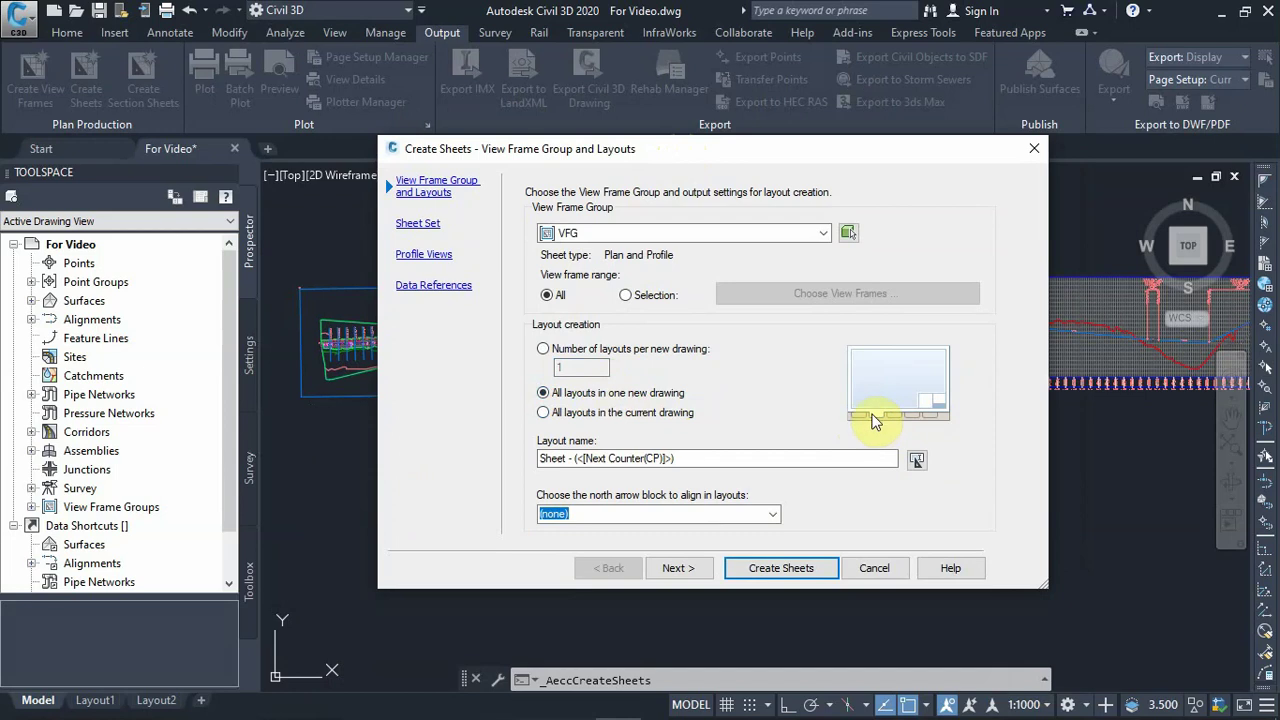
{"action": "left_click", "coordinate": [544, 349]}
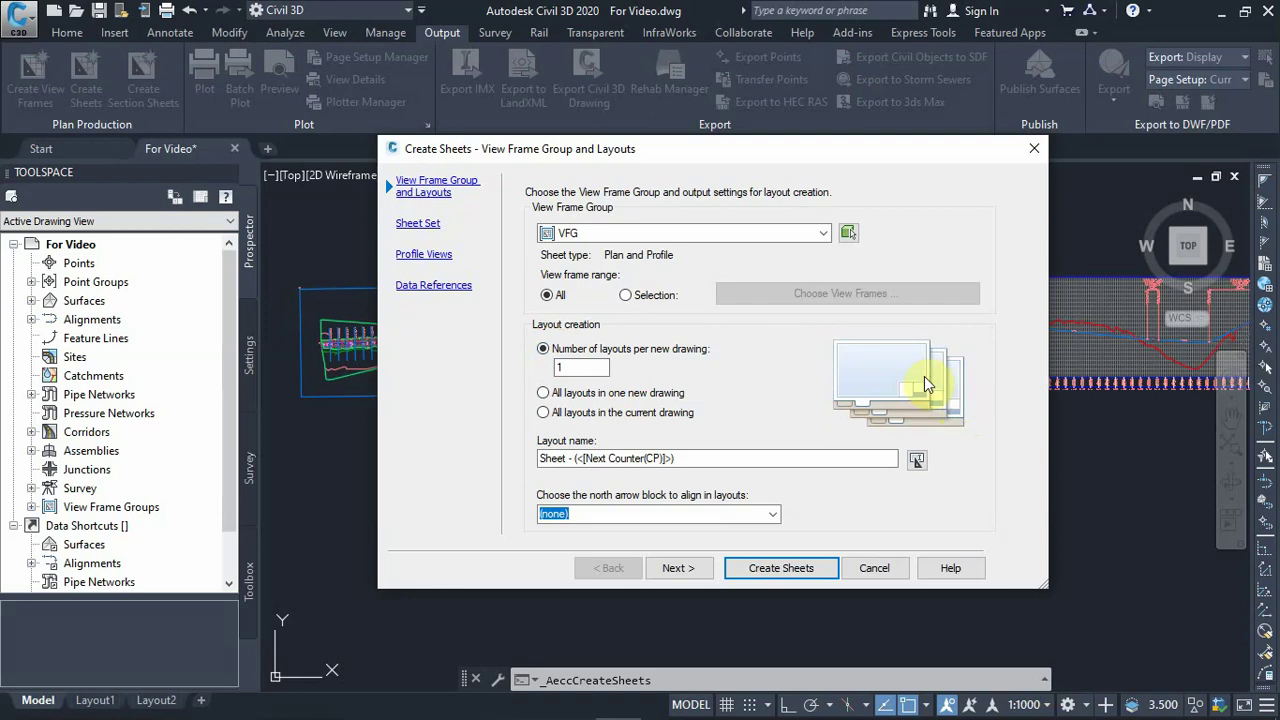
{"action": "left_click", "coordinate": [568, 393]}
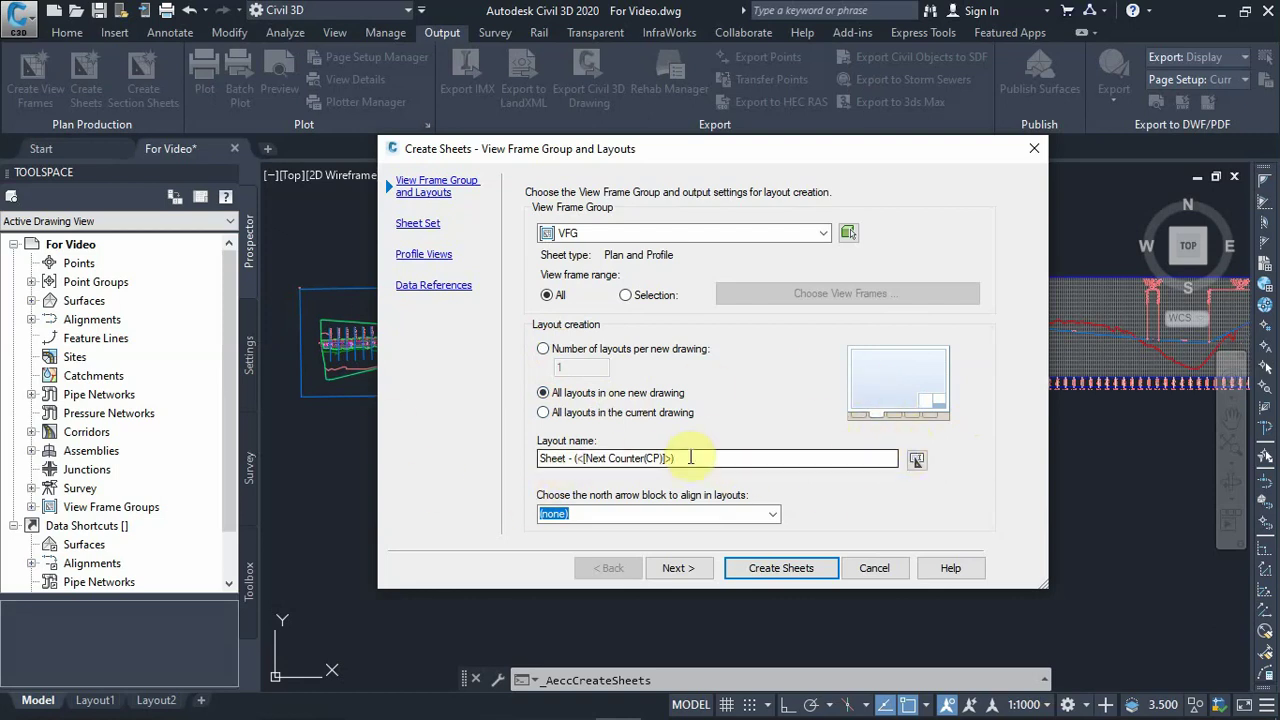
Shorten the layout name to Sheet and choose North as the north arrow block to align in layouts
{"action": "left_click_drag", "start_coordinate": [688, 458], "coordinate": [582, 465]}
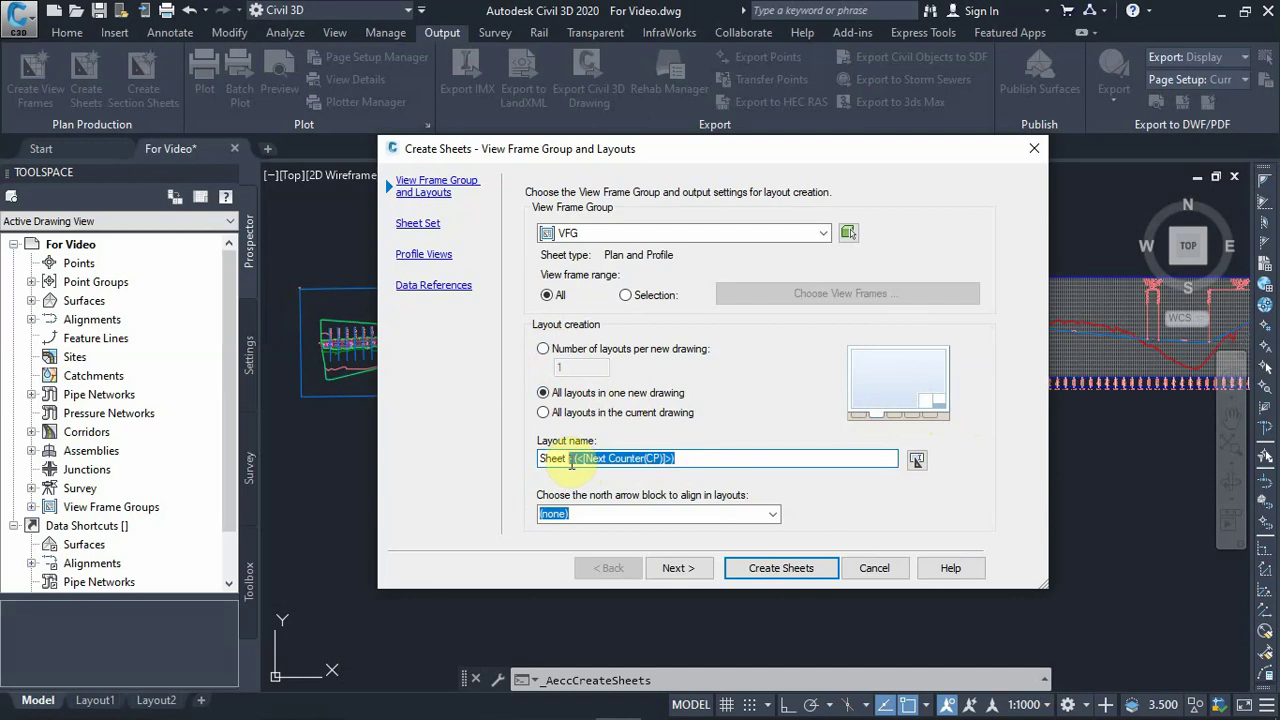
{"action": "key", "text": "BackSpace"}
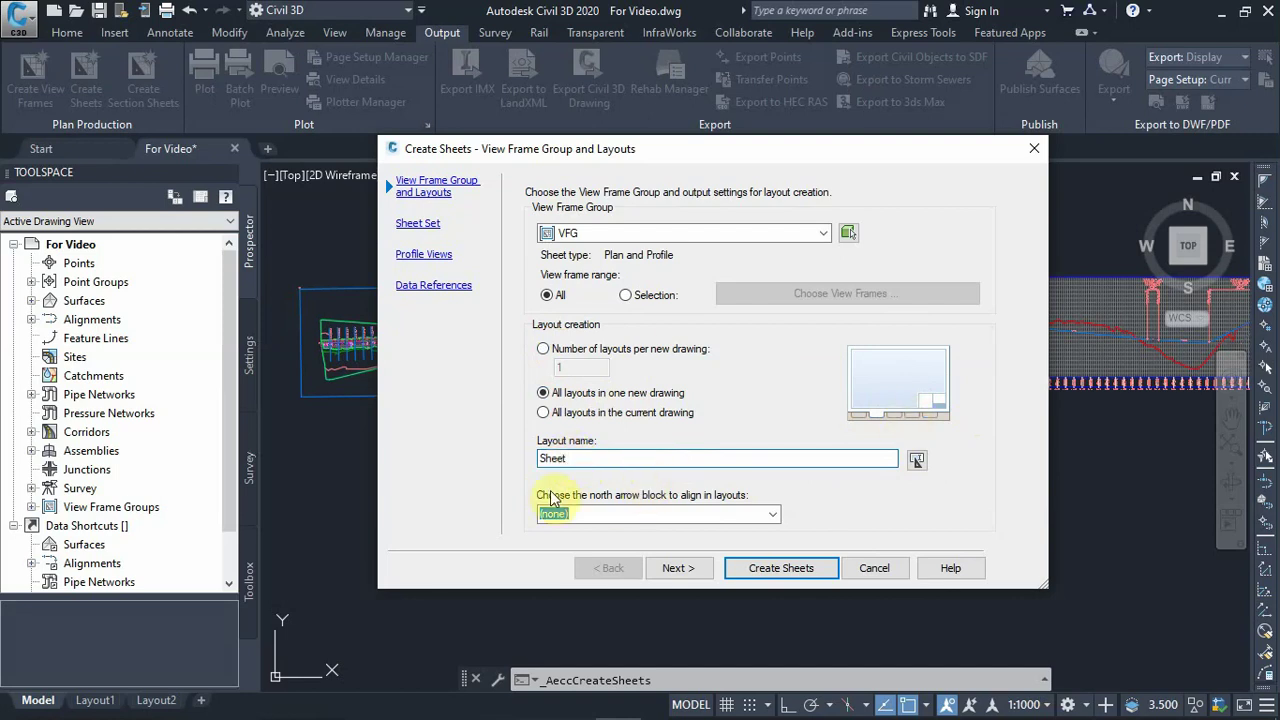
{"action": "left_click", "coordinate": [772, 516]}
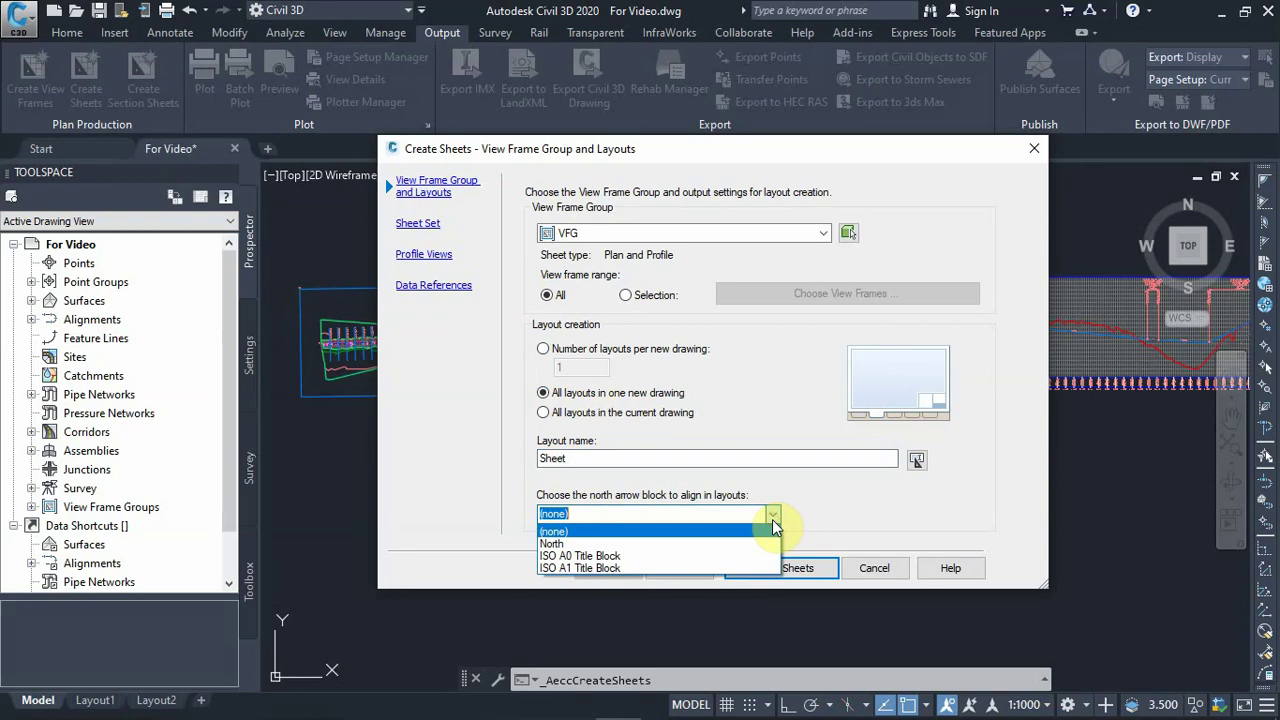
{"action": "left_click", "coordinate": [549, 545]}
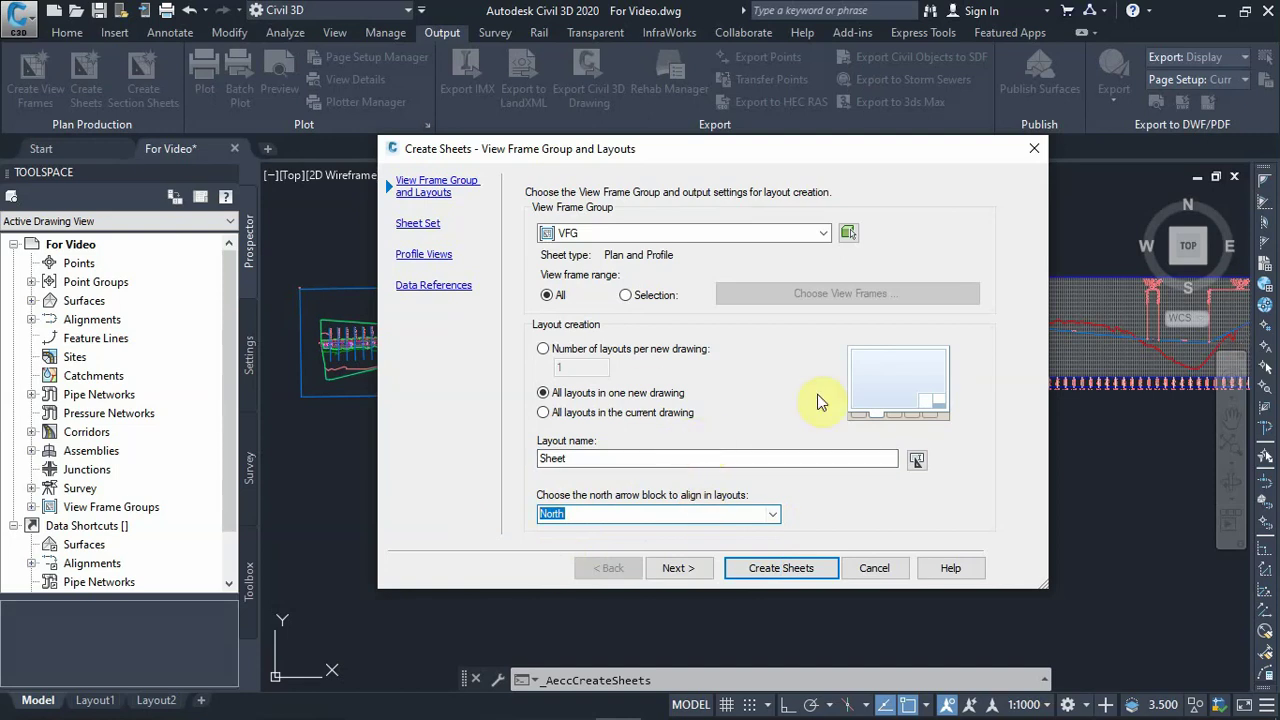
{"action": "left_click", "coordinate": [575, 512]}
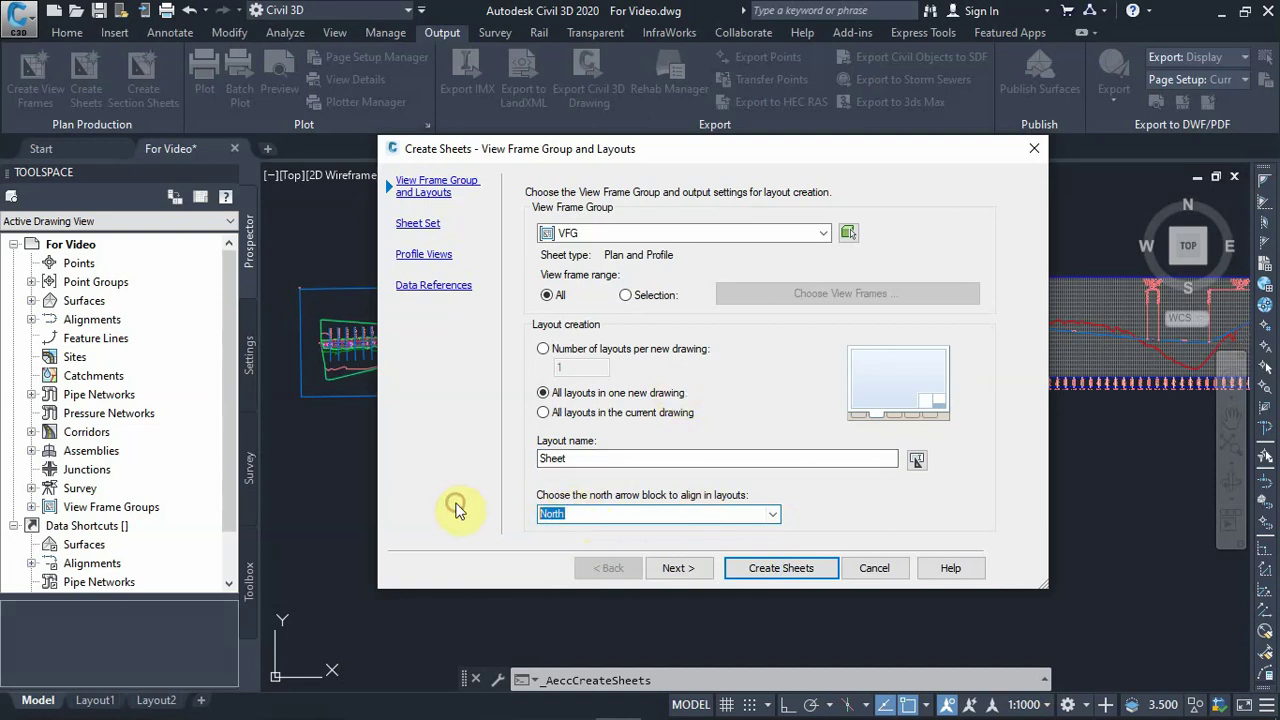
Check the storage location for the new VFG sheet set and set the sheet file name to ssss
{"action": "left_click", "coordinate": [678, 568]}
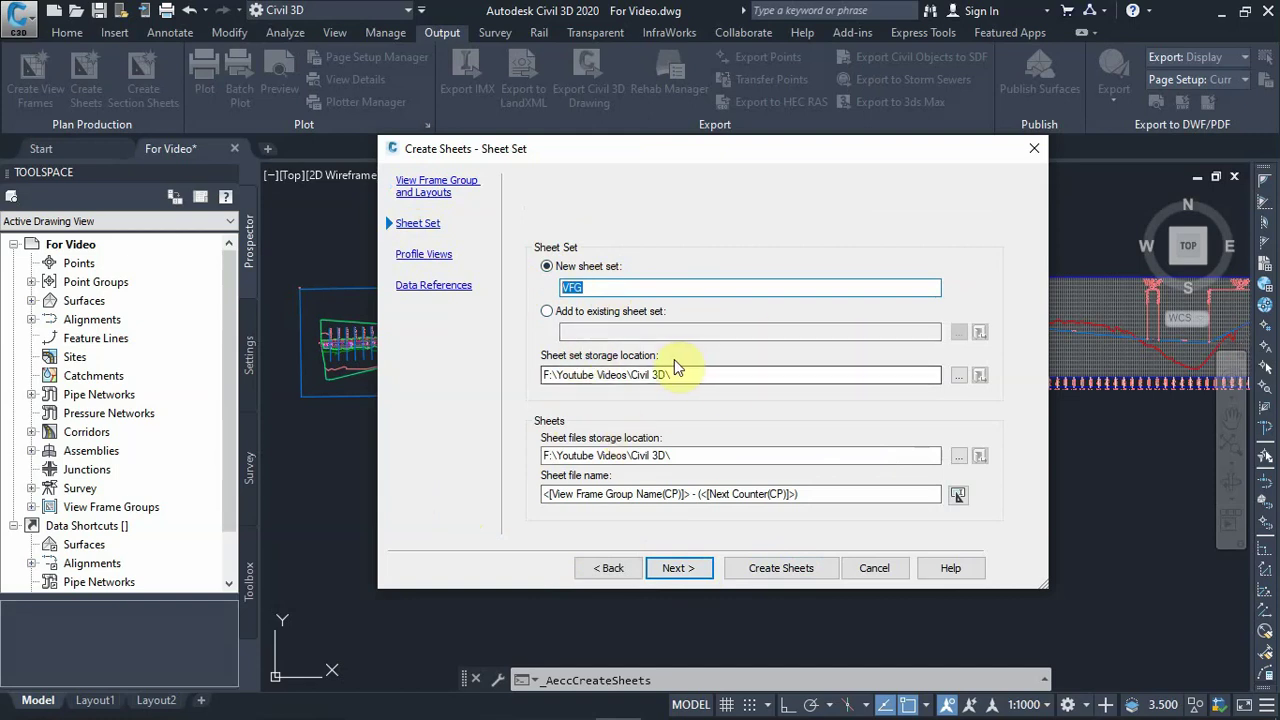
{"action": "left_click_drag", "start_coordinate": [672, 374], "coordinate": [553, 376]}
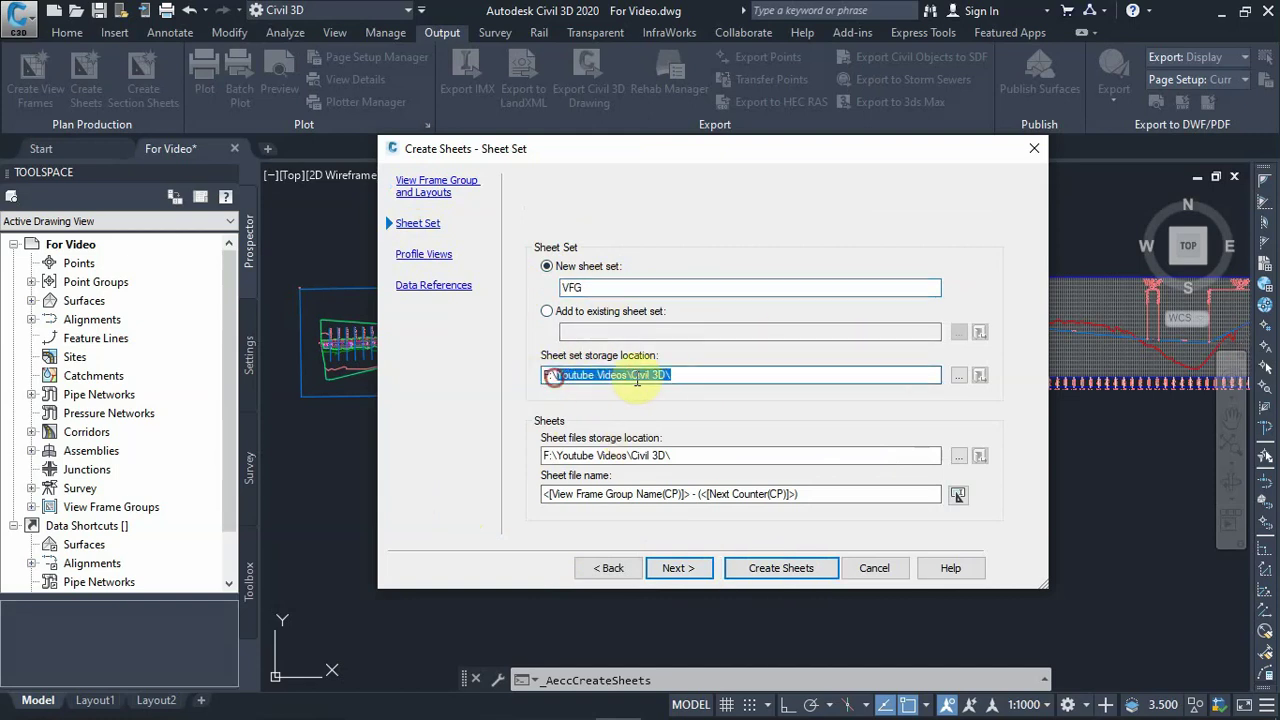
{"action": "left_click", "coordinate": [650, 374]}
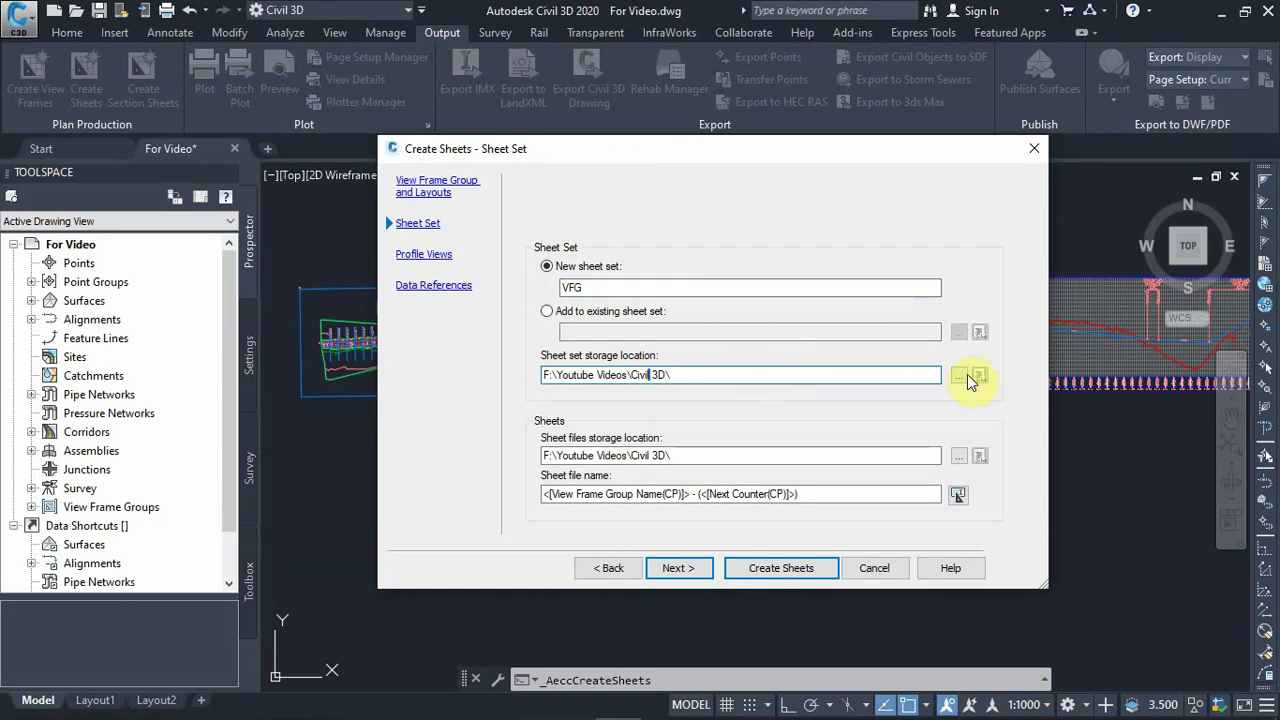
{"action": "left_click_drag", "start_coordinate": [697, 376], "coordinate": [506, 378]}
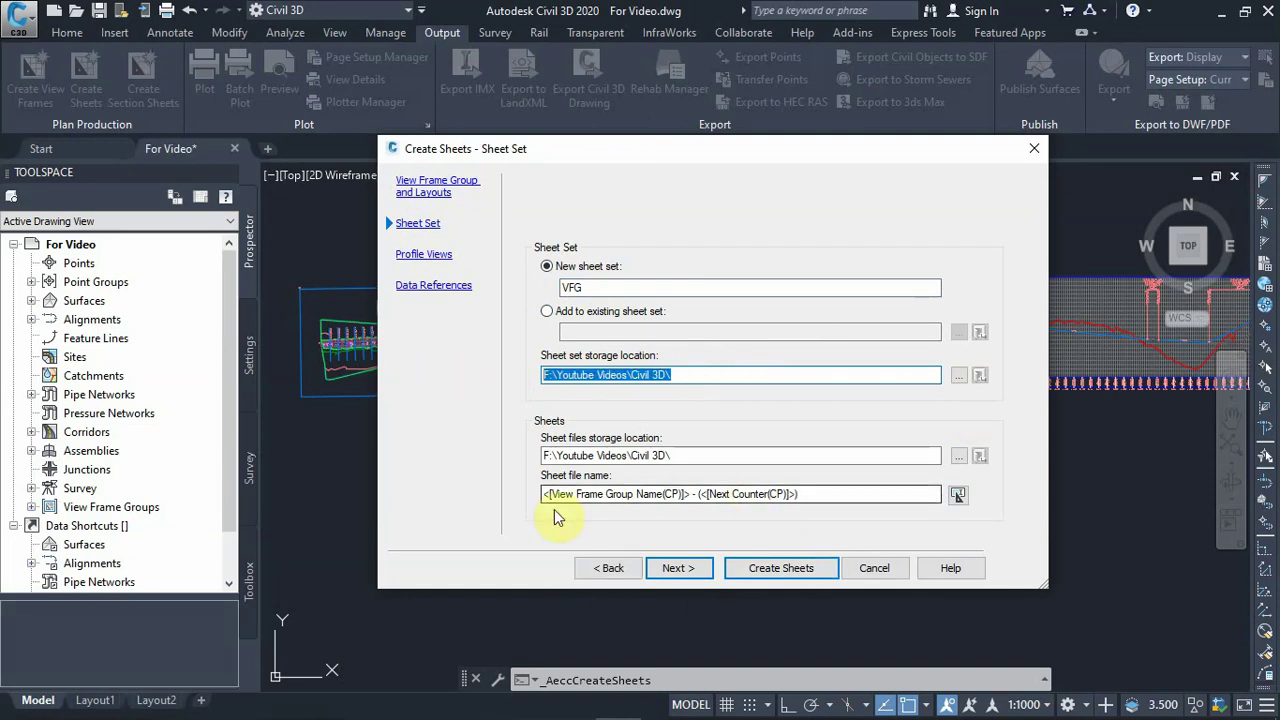
{"action": "left_click_drag", "start_coordinate": [822, 500], "coordinate": [523, 503]}
{"action": "type", "text": "ssss"}
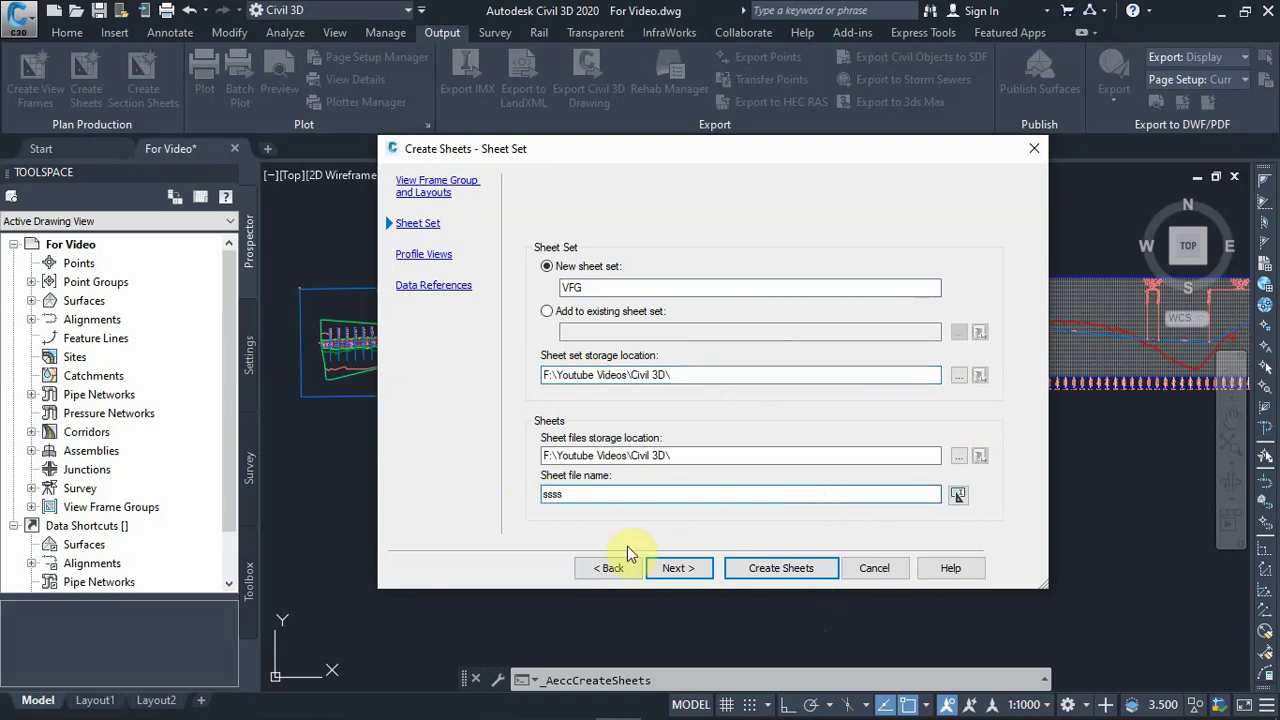
Compare the start, center and end alignment options for the sheet views and align profile and plan view at center
{"action": "left_click", "coordinate": [678, 568]}
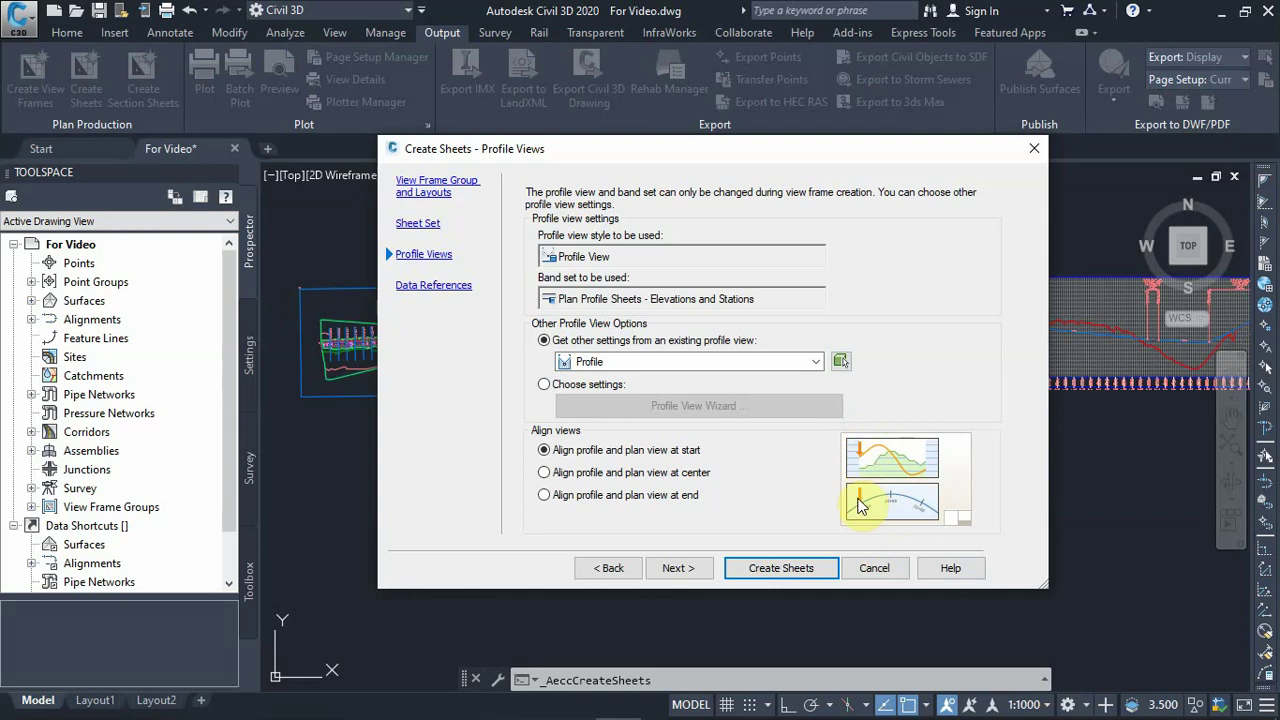
{"action": "left_click", "coordinate": [600, 472]}
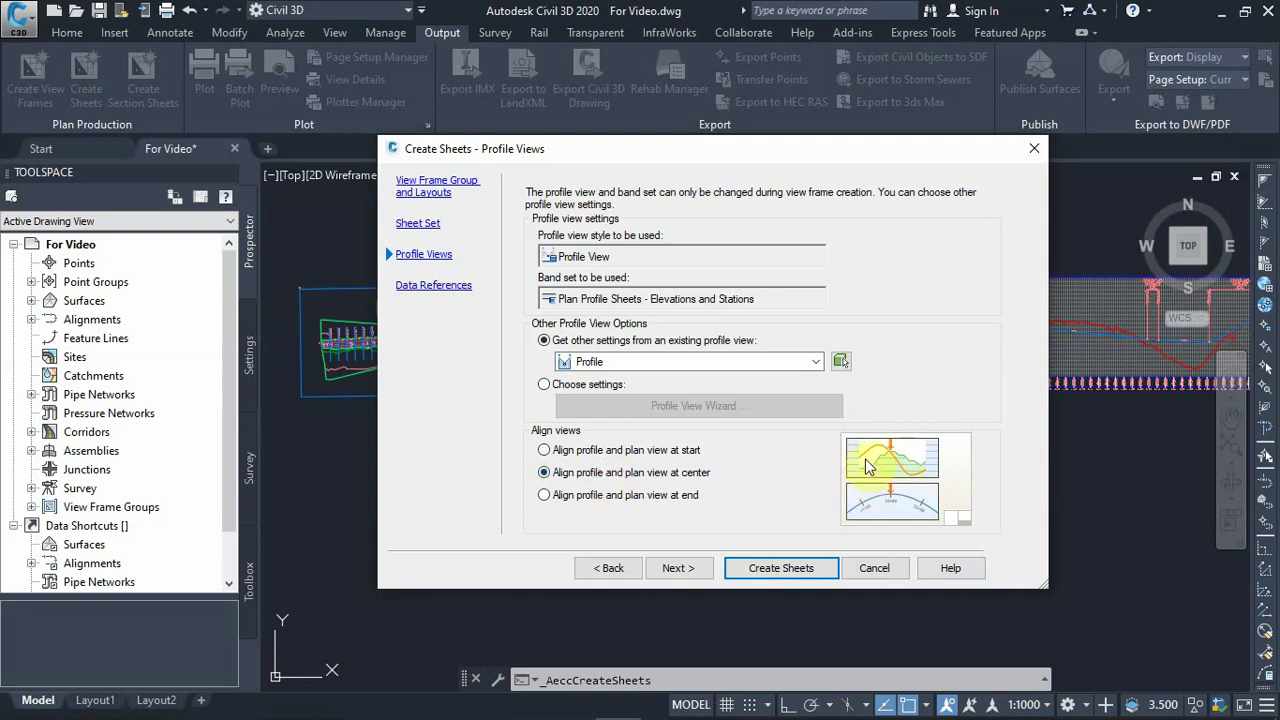
{"action": "left_click", "coordinate": [583, 497]}
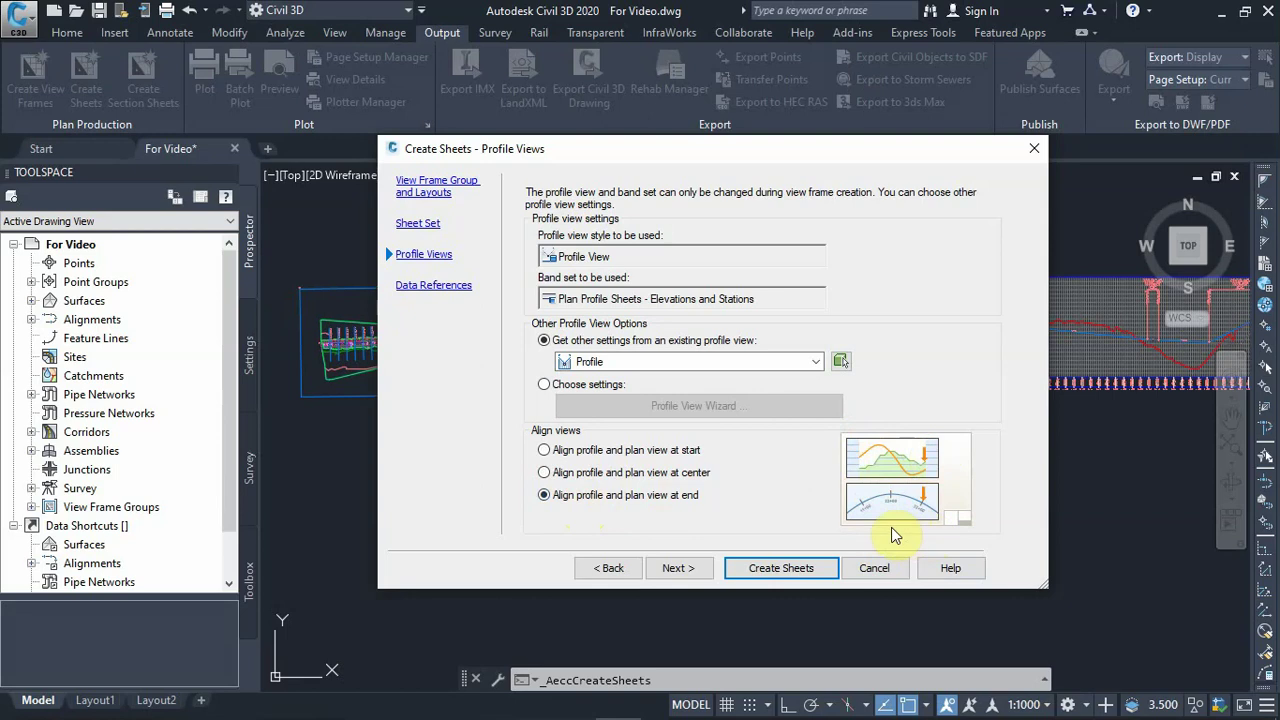
{"action": "left_click", "coordinate": [570, 473]}
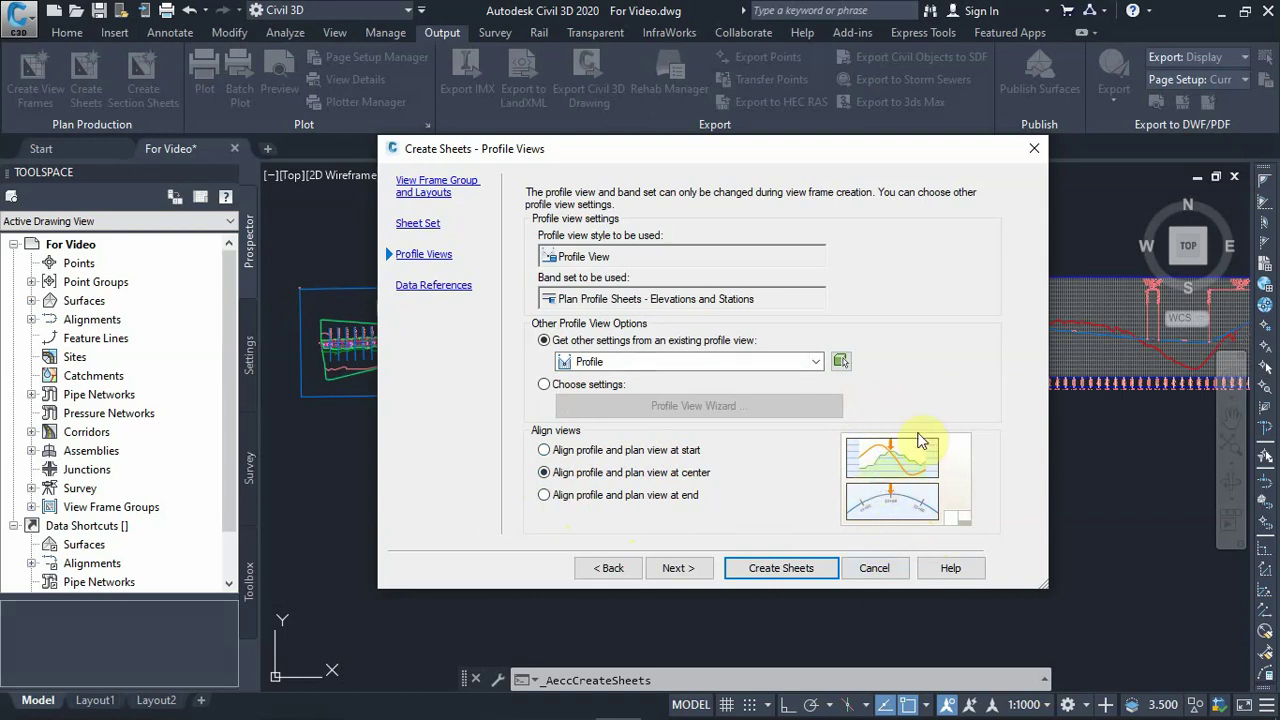
Take the other profile view settings from the existing profile view named Profile
{"action": "left_click", "coordinate": [819, 363]}
{"action": "left_click", "coordinate": [819, 363]}
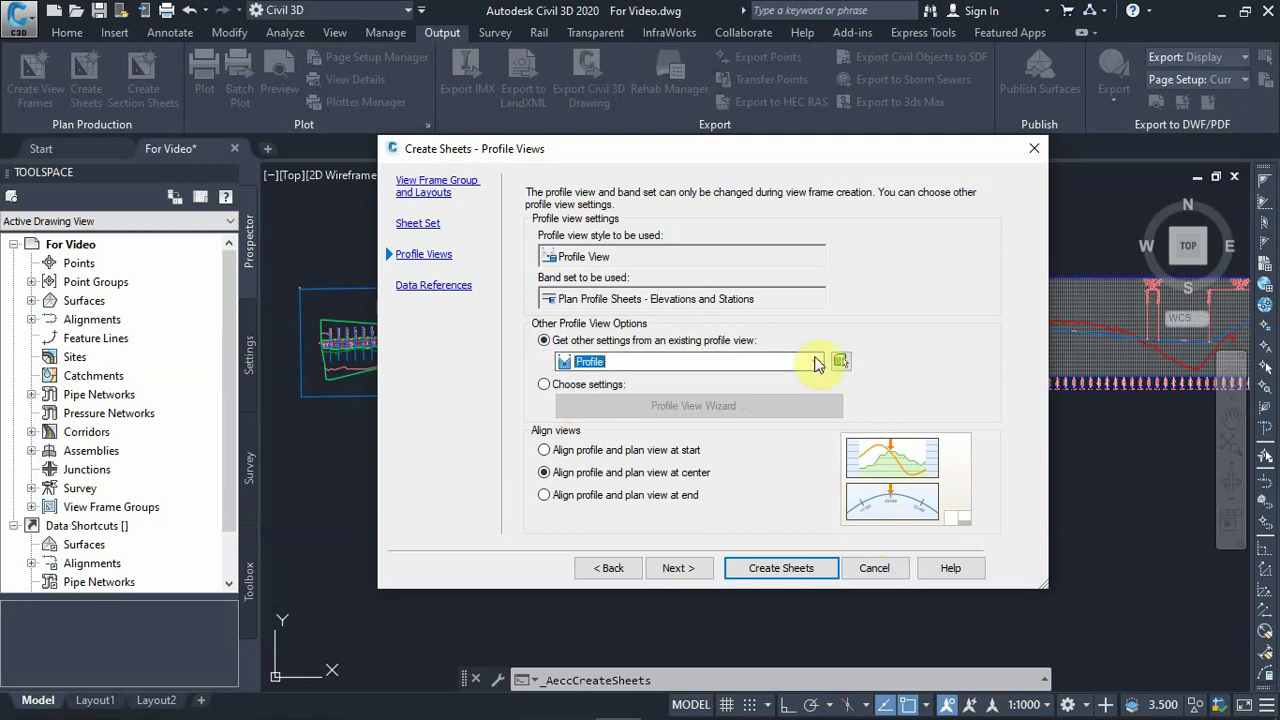
{"action": "left_click", "coordinate": [816, 362]}
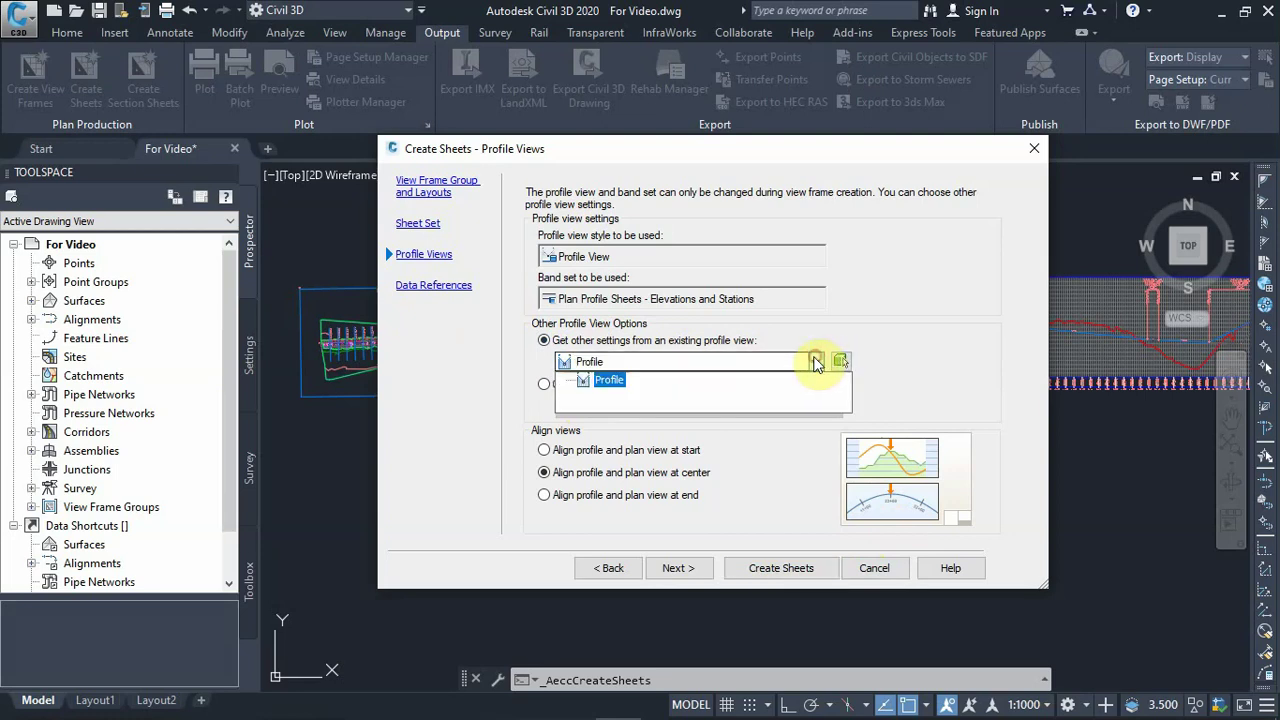
{"action": "left_click", "coordinate": [607, 381]}
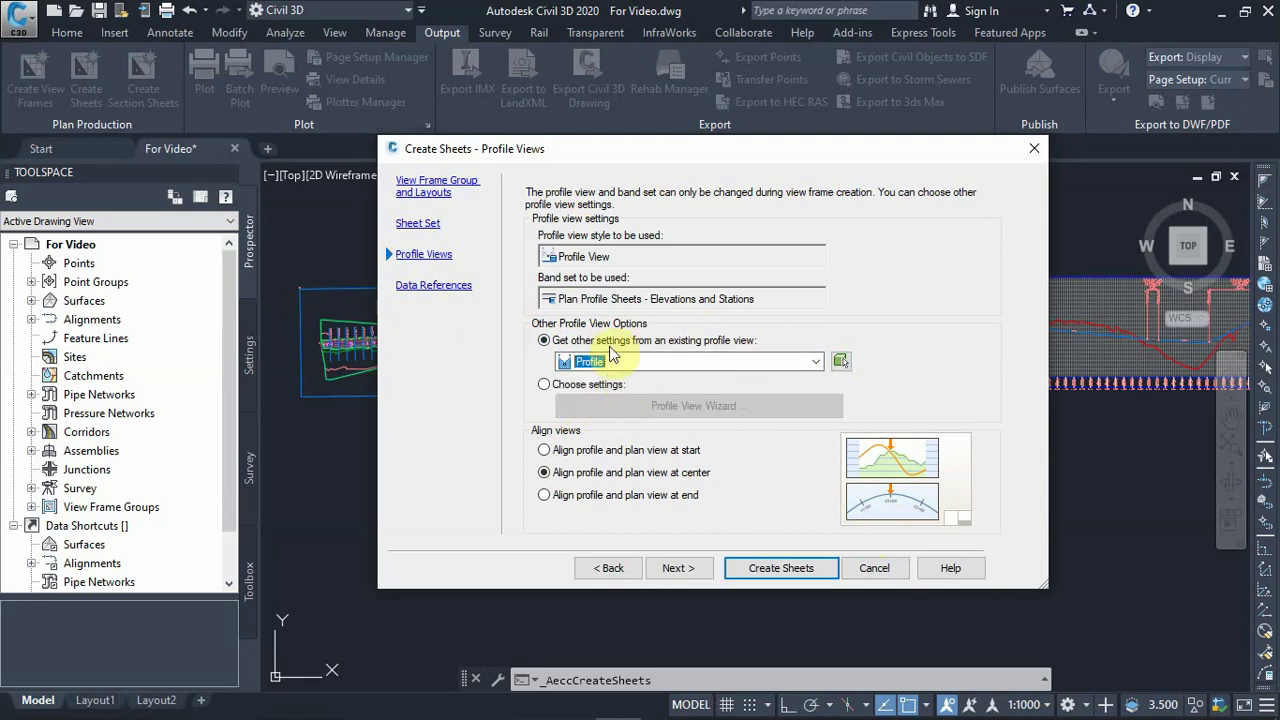
Review the data to be referenced in the sheets and start sheet creation, agreeing to save the current drawing
{"action": "left_click", "coordinate": [678, 568]}
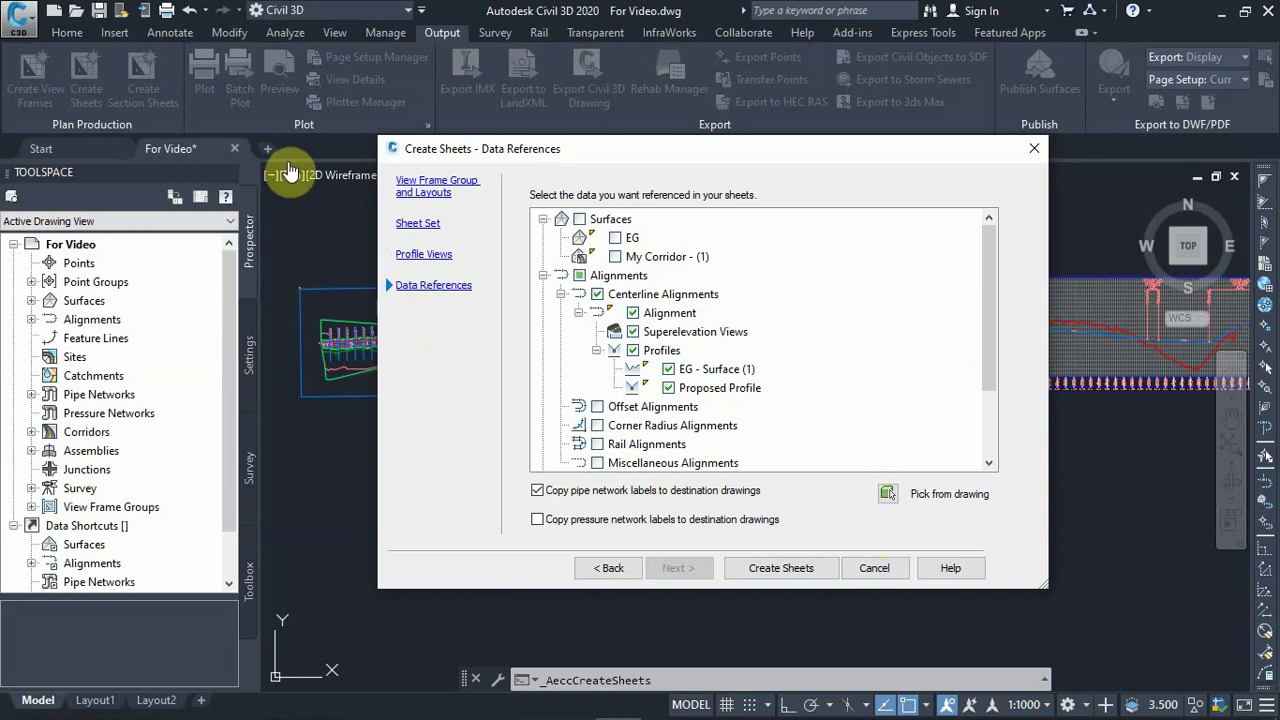
{"action": "scroll", "coordinate": [714, 350], "scroll_direction": "down", "scroll_amount": 2}
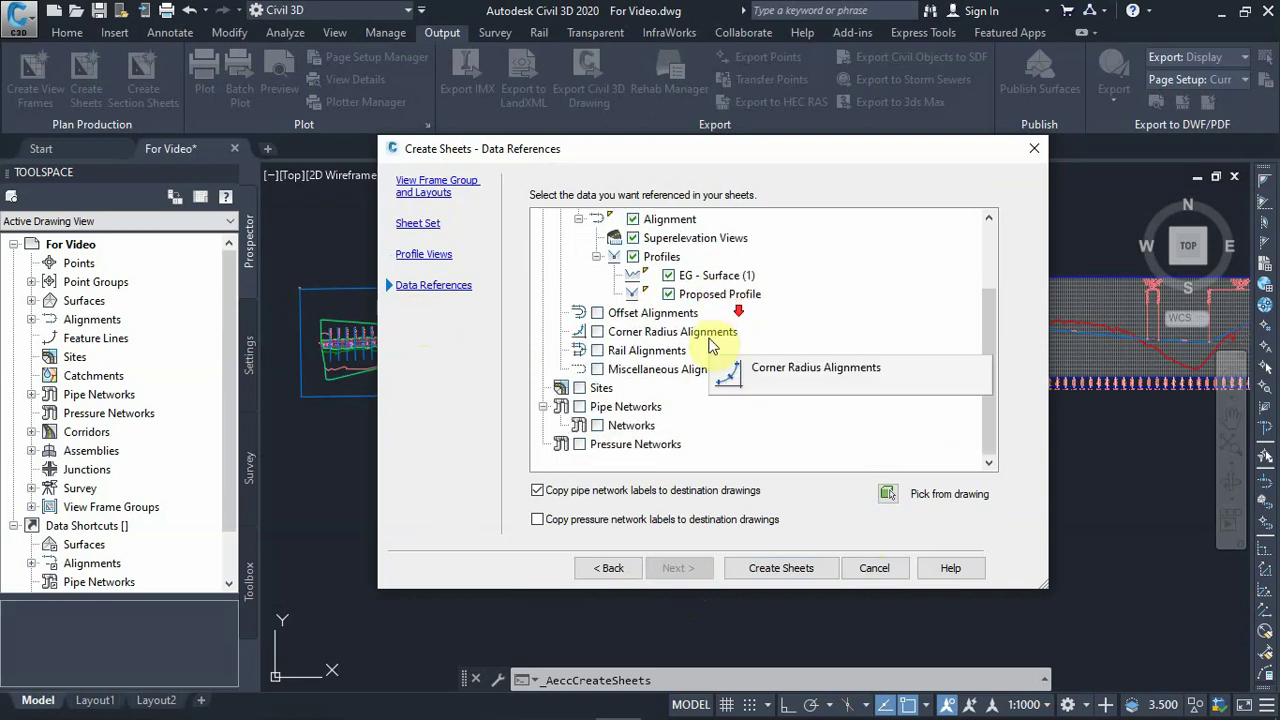
{"action": "scroll", "coordinate": [700, 340], "scroll_direction": "up", "scroll_amount": 2}
{"action": "scroll", "coordinate": [829, 400], "scroll_direction": "down", "scroll_amount": 2}
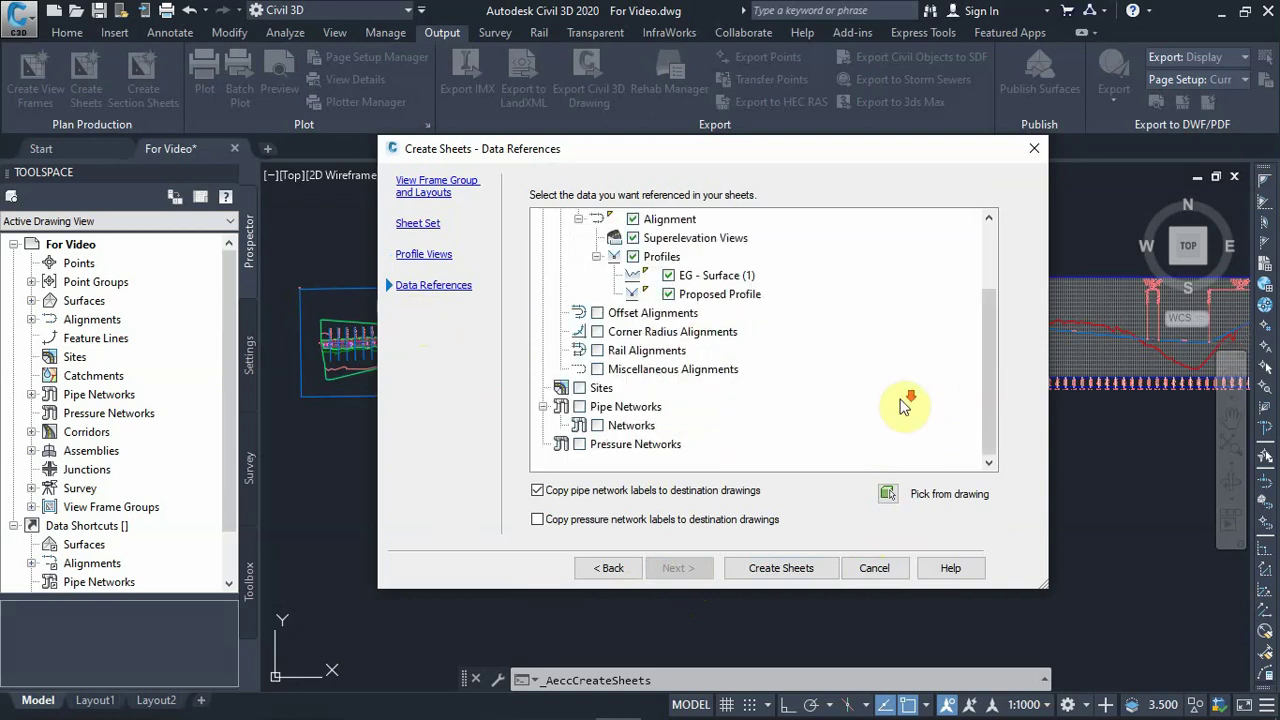
{"action": "scroll", "coordinate": [757, 366], "scroll_direction": "up", "scroll_amount": 2}
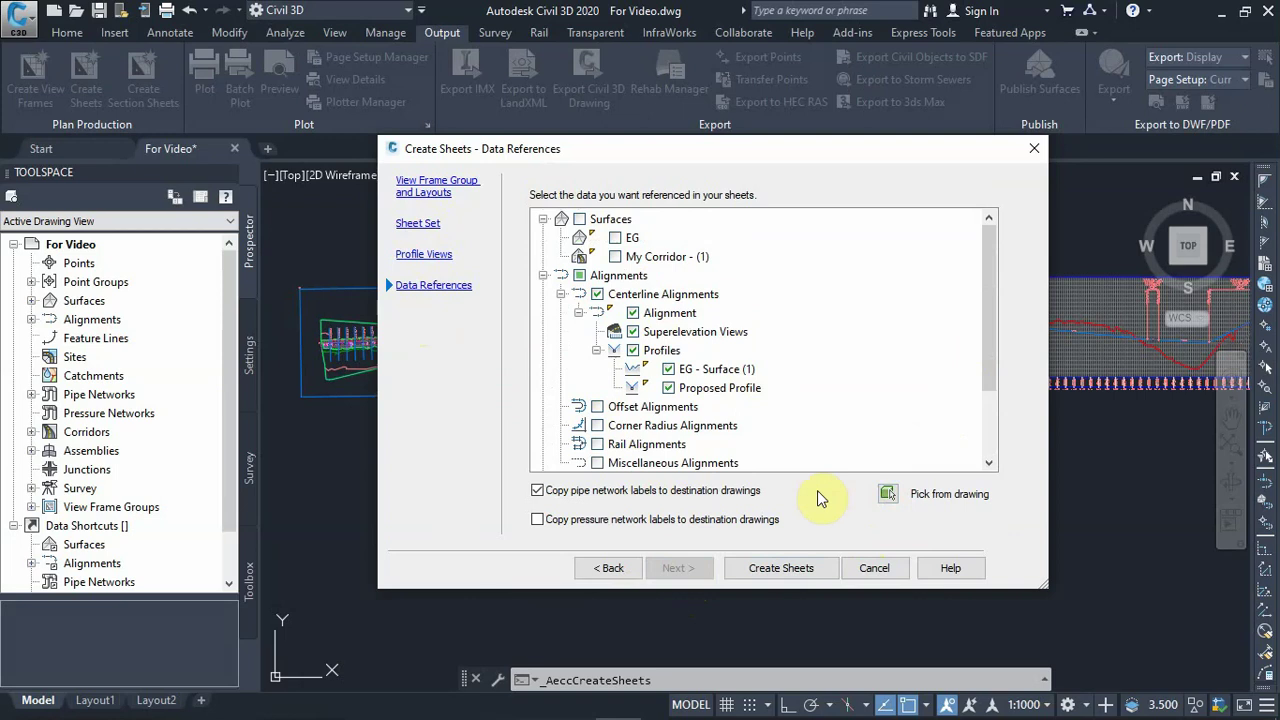
{"action": "left_click", "coordinate": [783, 570]}
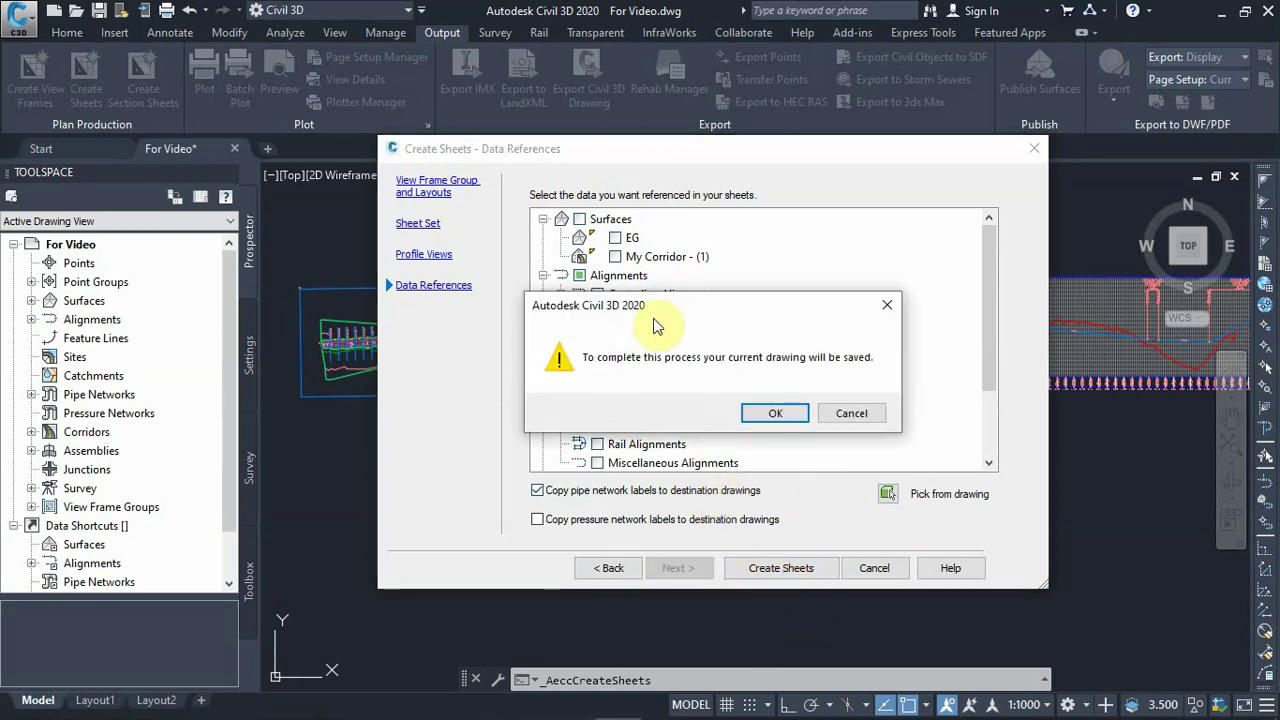
{"action": "left_click_drag", "start_coordinate": [632, 300], "coordinate": [612, 180]}
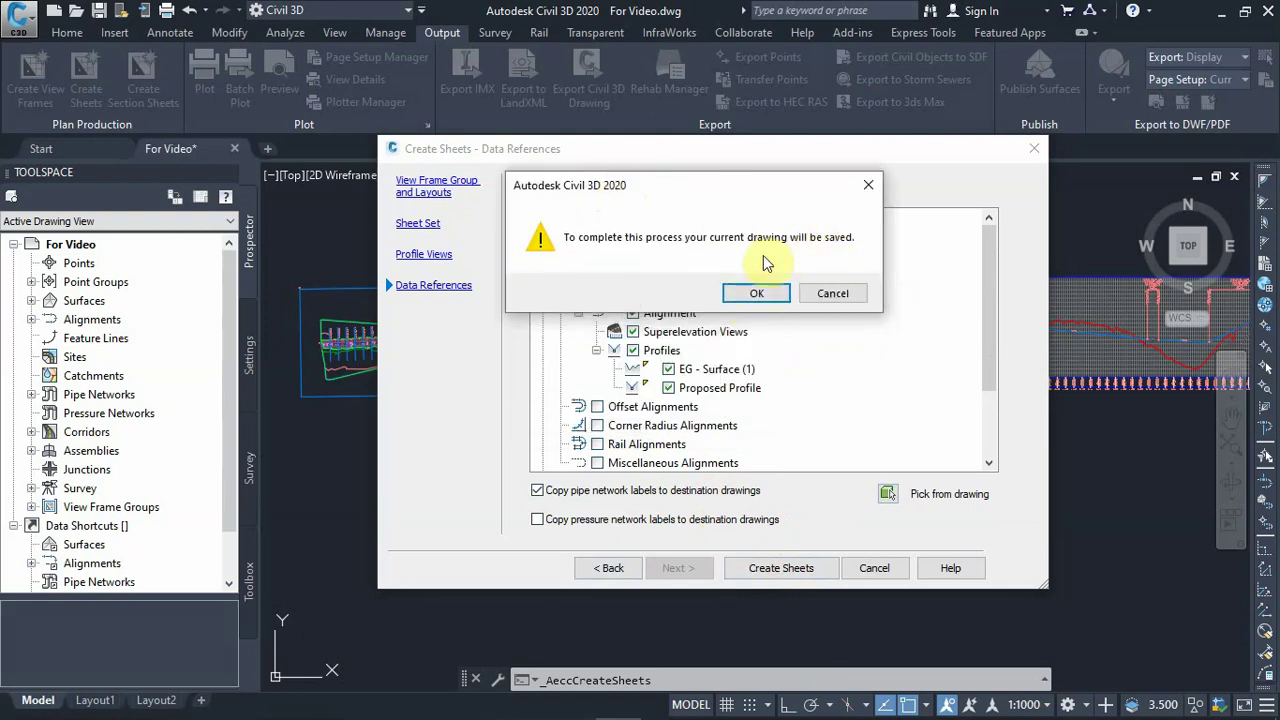
{"action": "left_click", "coordinate": [754, 294]}
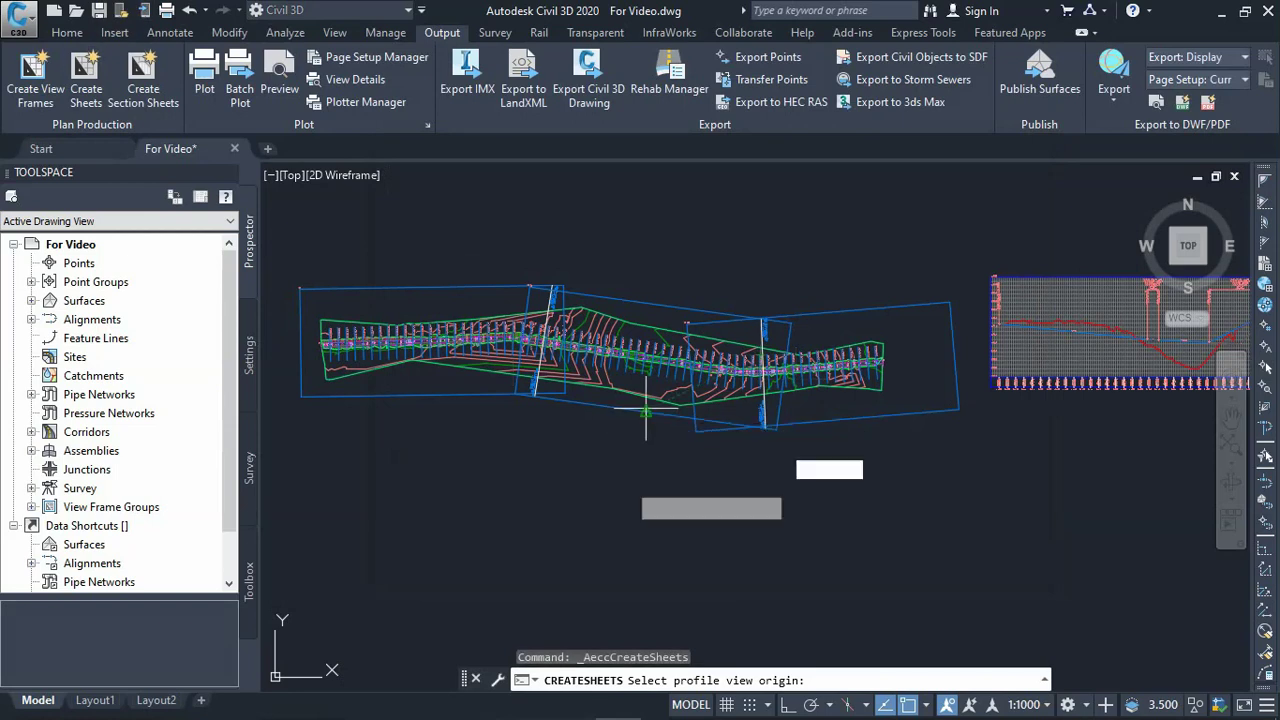
Place the profile view origin in empty space east of all existing drawing content and dismiss the event report
{"action": "scroll", "coordinate": [522, 460], "scroll_direction": "down", "scroll_amount": 6}
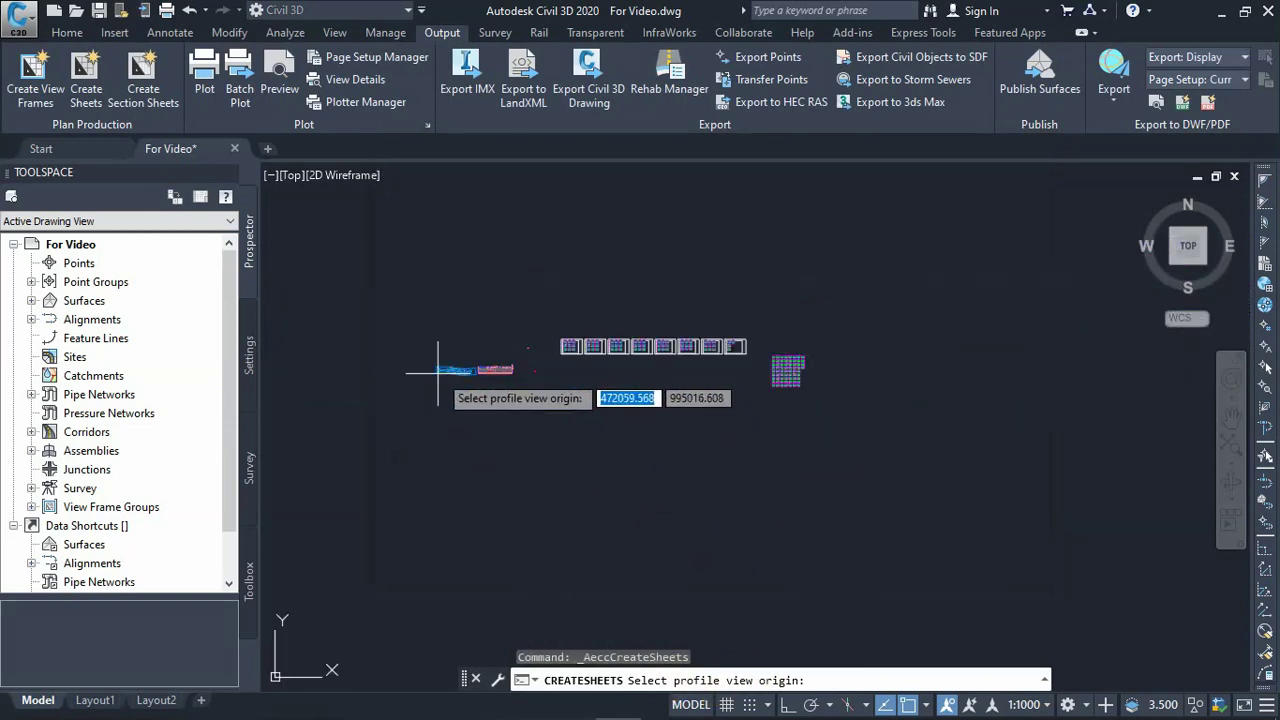
{"action": "left_click", "coordinate": [856, 352]}
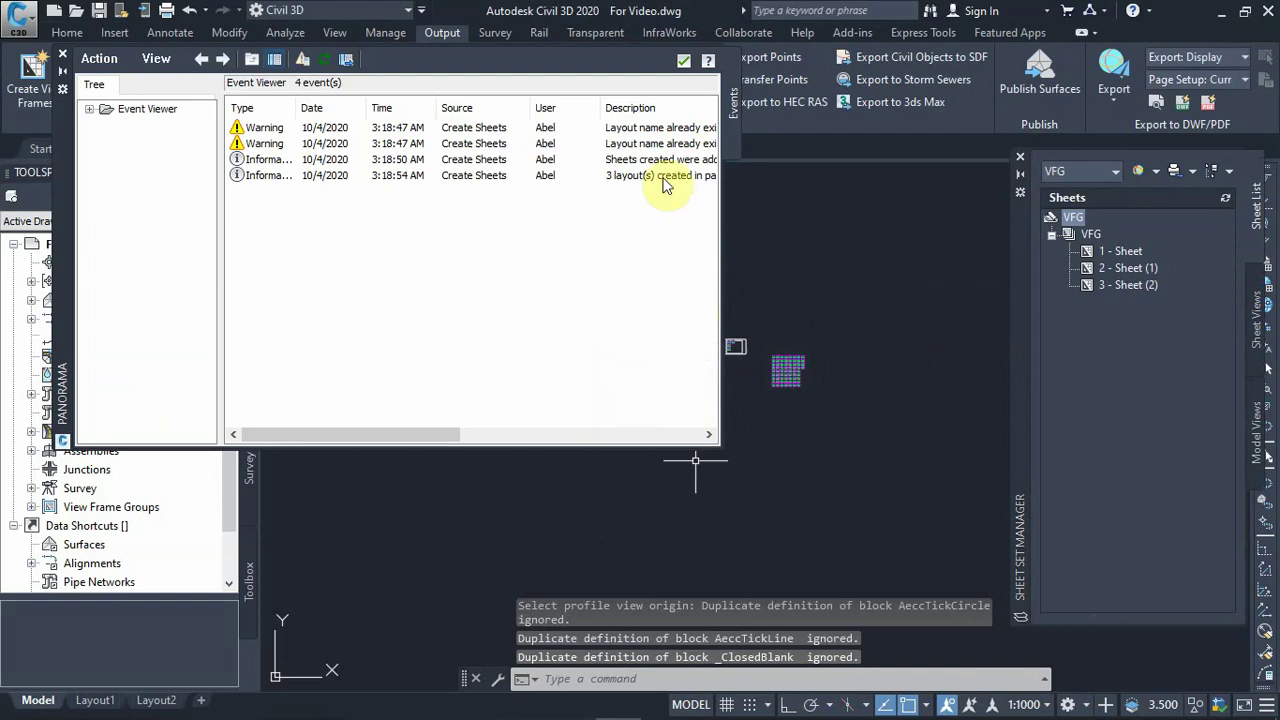
{"action": "left_click", "coordinate": [683, 61]}
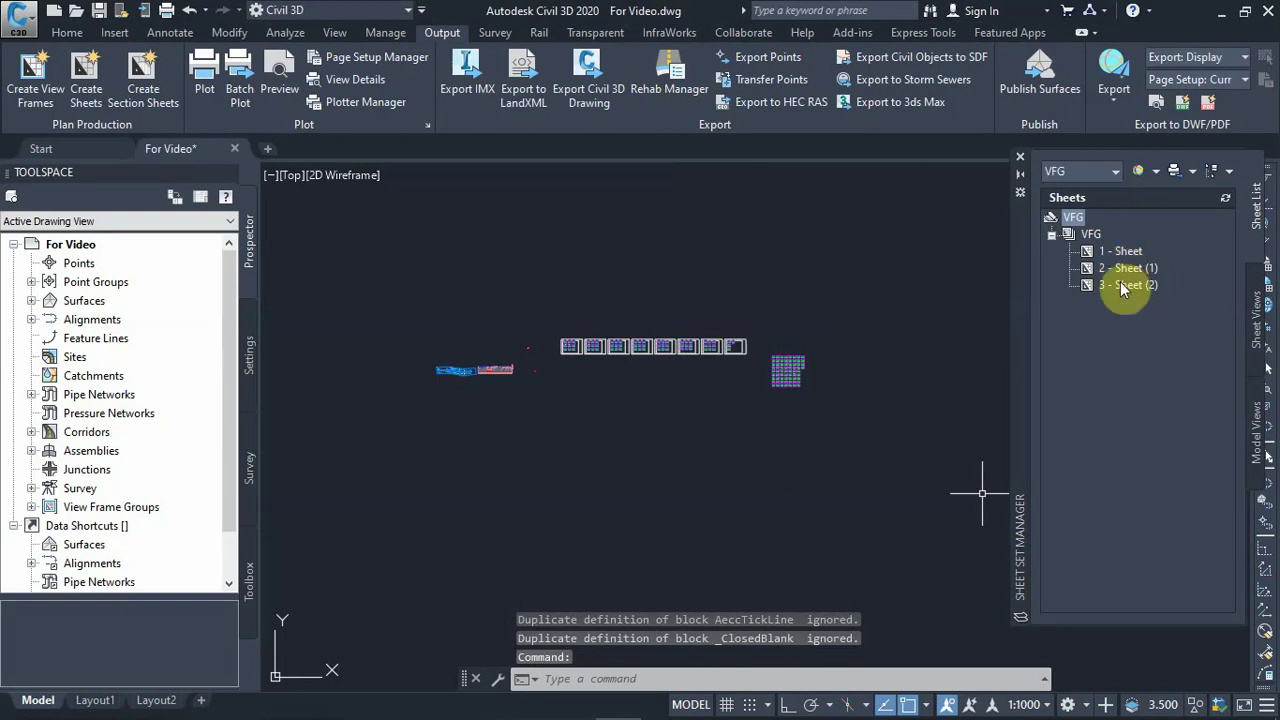
Open the first sheet of the VFG set and examine its plan view, profile, match line label, north arrow and title block
{"action": "double_click", "coordinate": [1120, 252]}
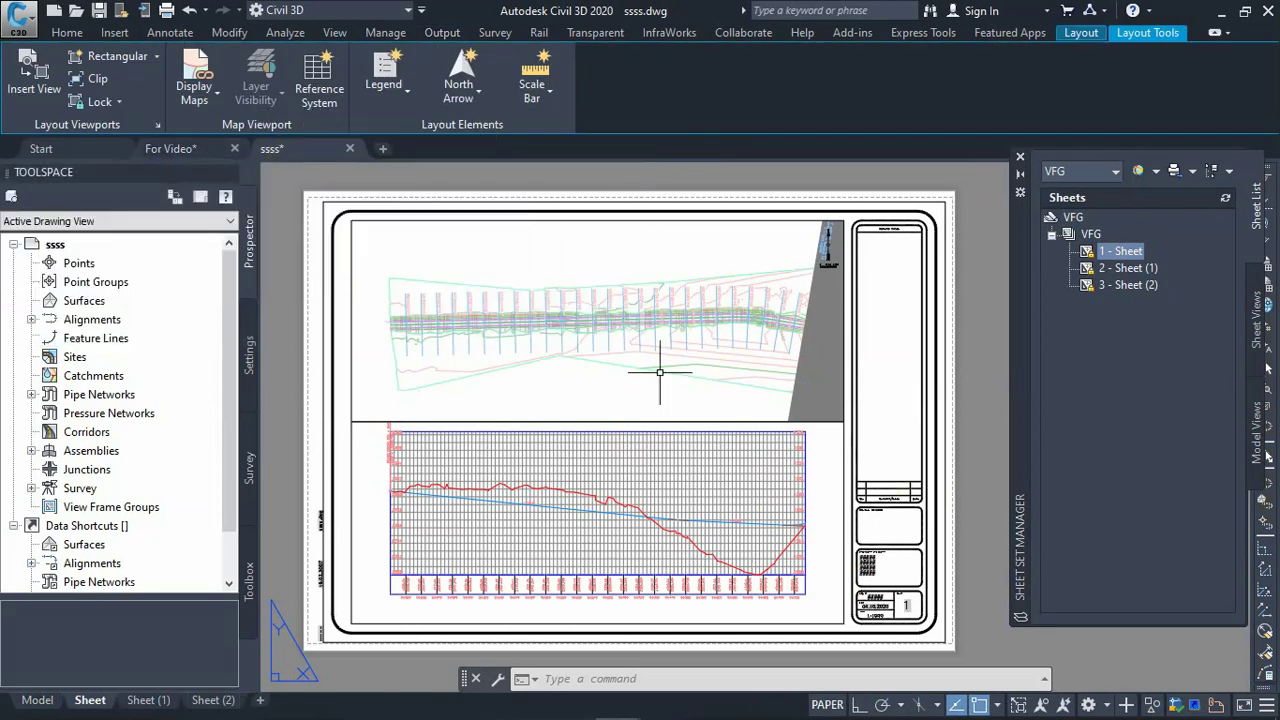
{"action": "scroll", "coordinate": [660, 372], "scroll_direction": "down", "scroll_amount": 3}
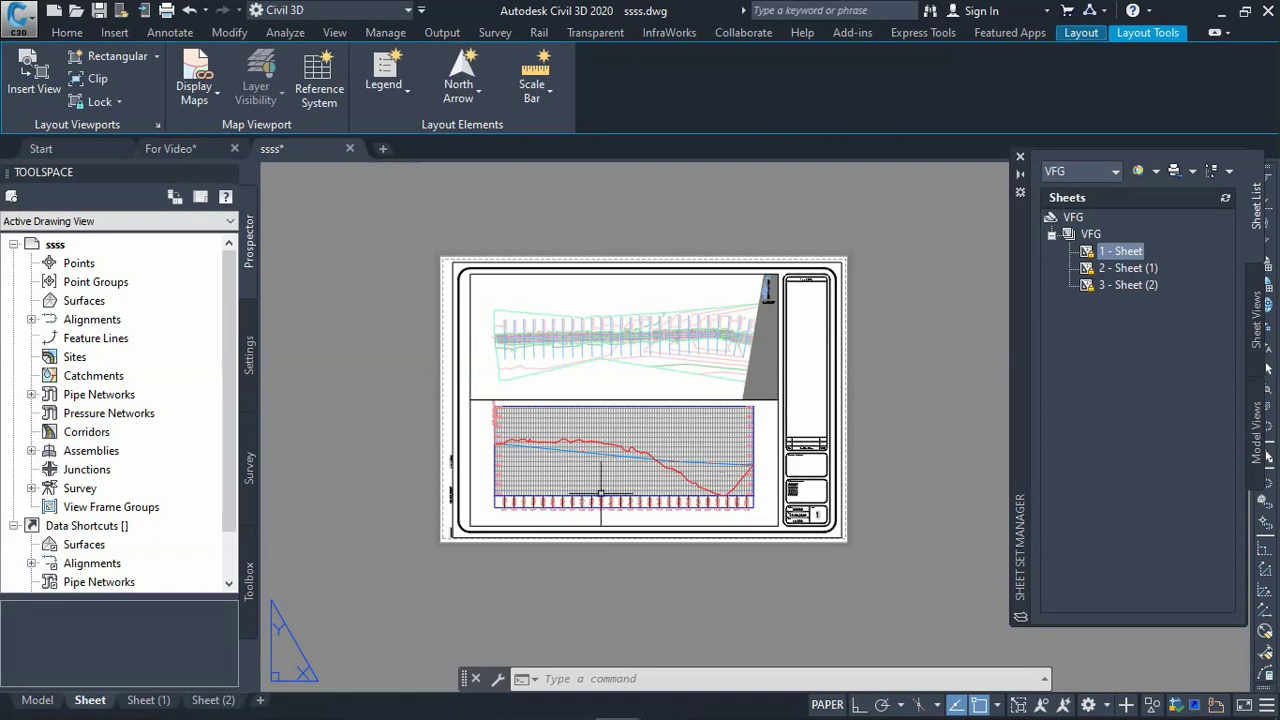
{"action": "scroll", "coordinate": [601, 493], "scroll_direction": "up", "scroll_amount": 4}
{"action": "scroll", "coordinate": [584, 421], "scroll_direction": "down", "scroll_amount": 5}
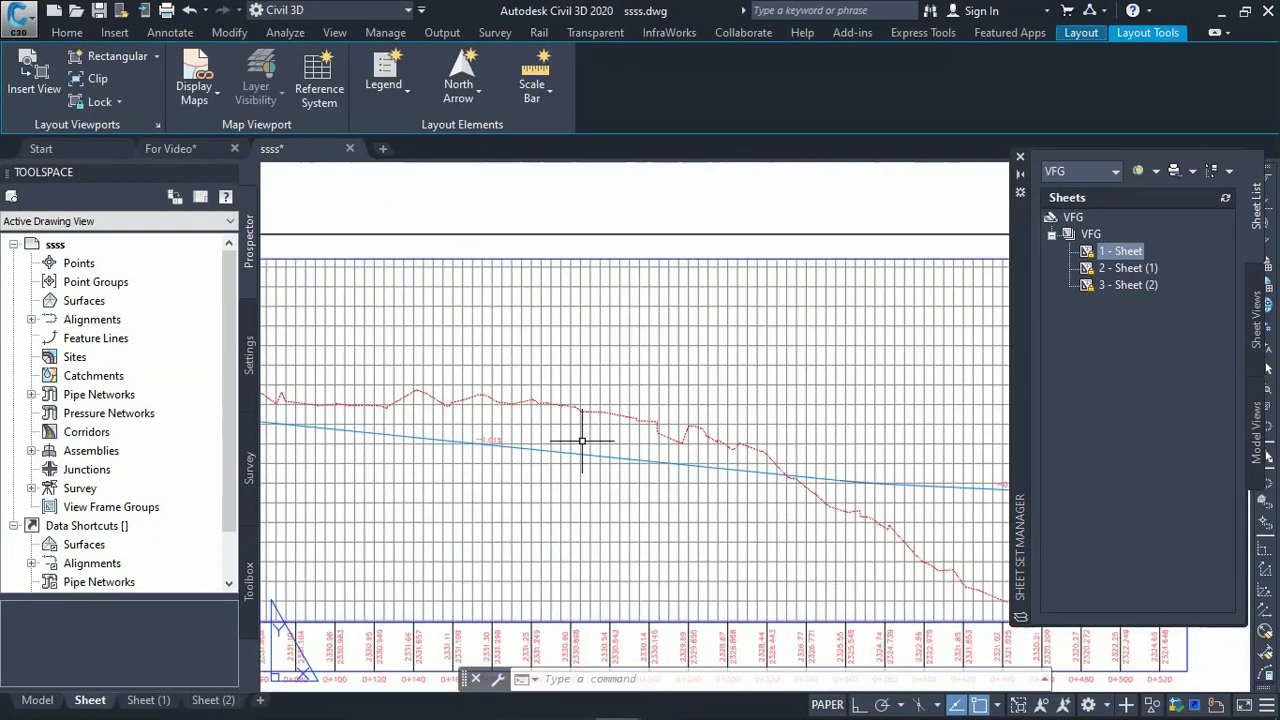
{"action": "scroll", "coordinate": [586, 400], "scroll_direction": "up", "scroll_amount": 5}
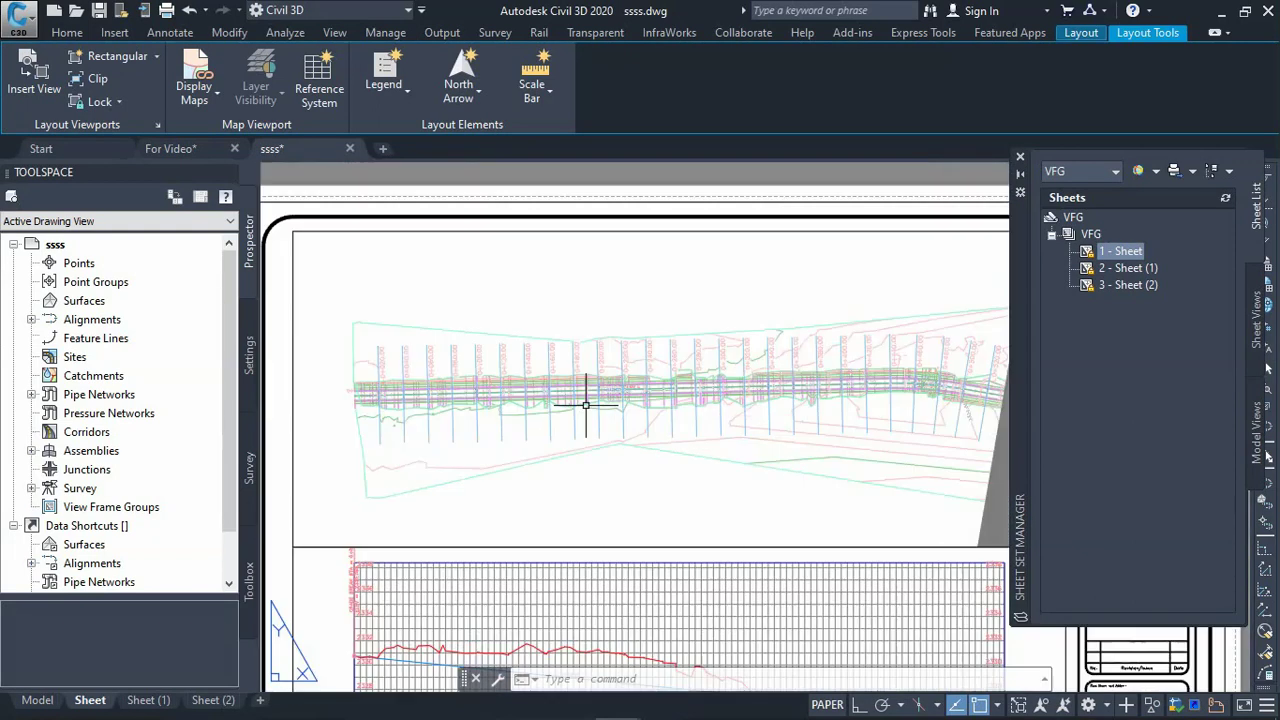
{"action": "scroll", "coordinate": [473, 402], "scroll_direction": "down", "scroll_amount": 3}
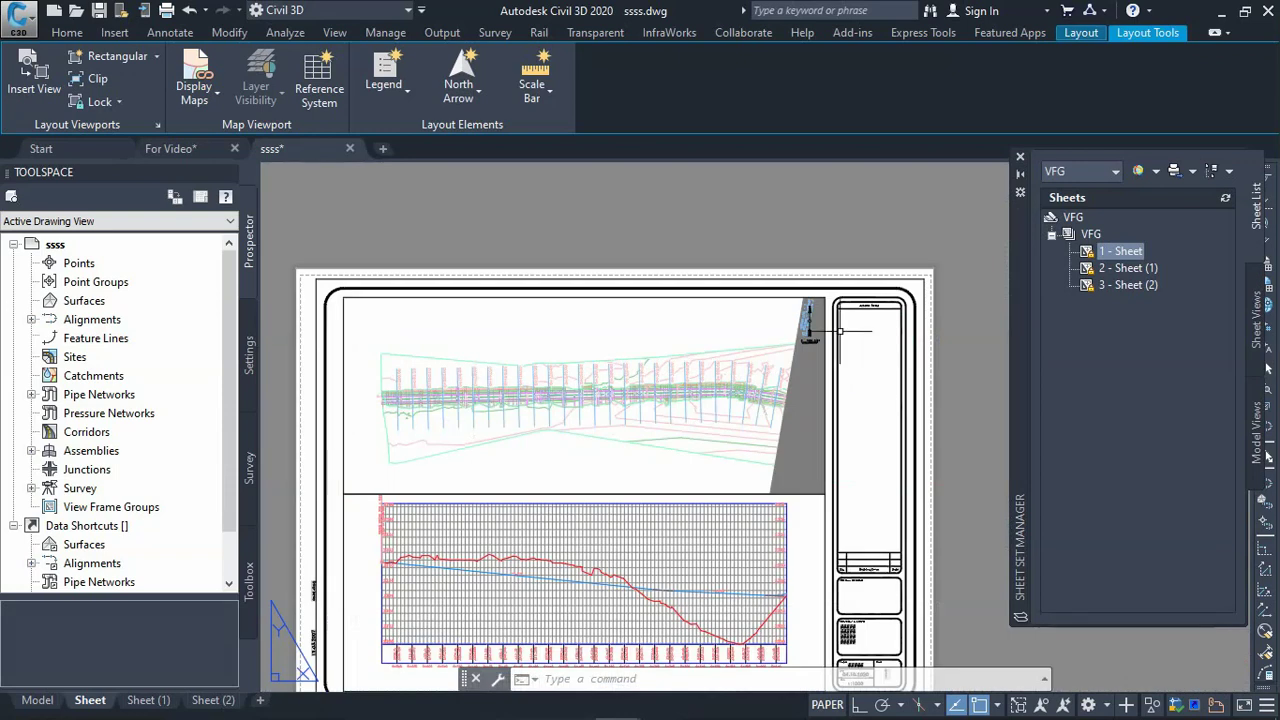
{"action": "scroll", "coordinate": [840, 330], "scroll_direction": "up", "scroll_amount": 3}
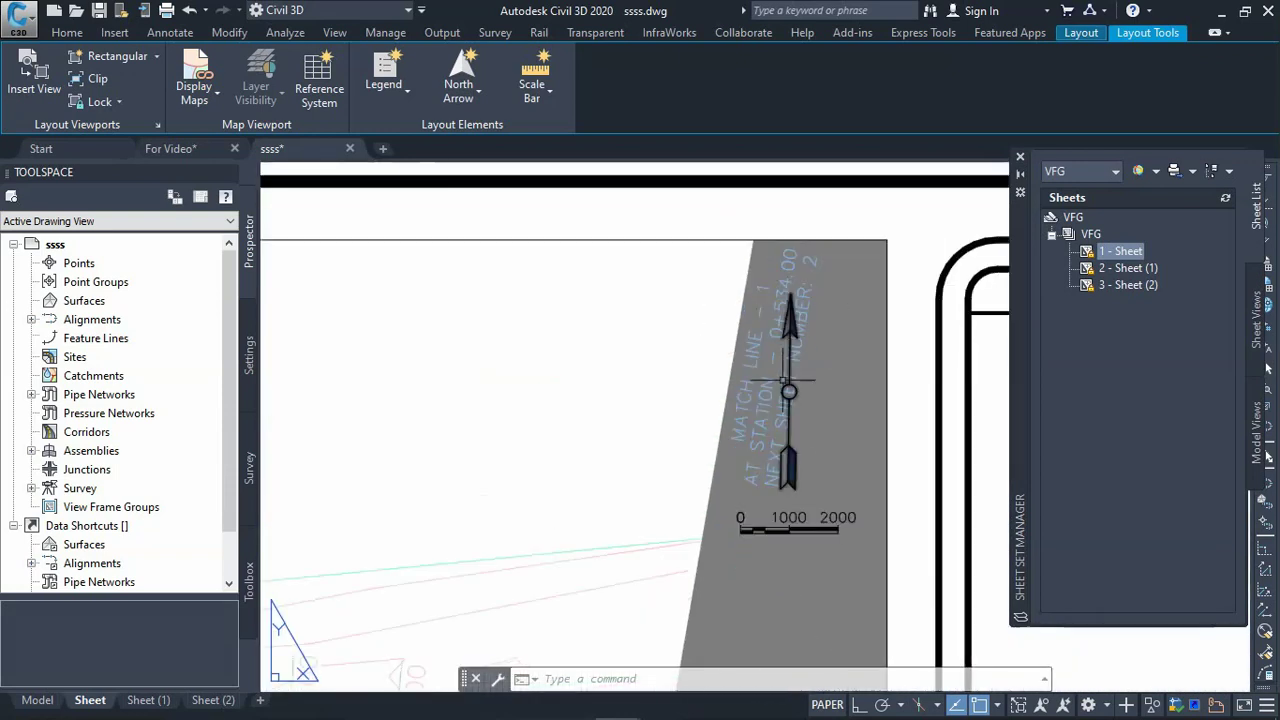
{"action": "scroll", "coordinate": [740, 420], "scroll_direction": "down", "scroll_amount": 4}
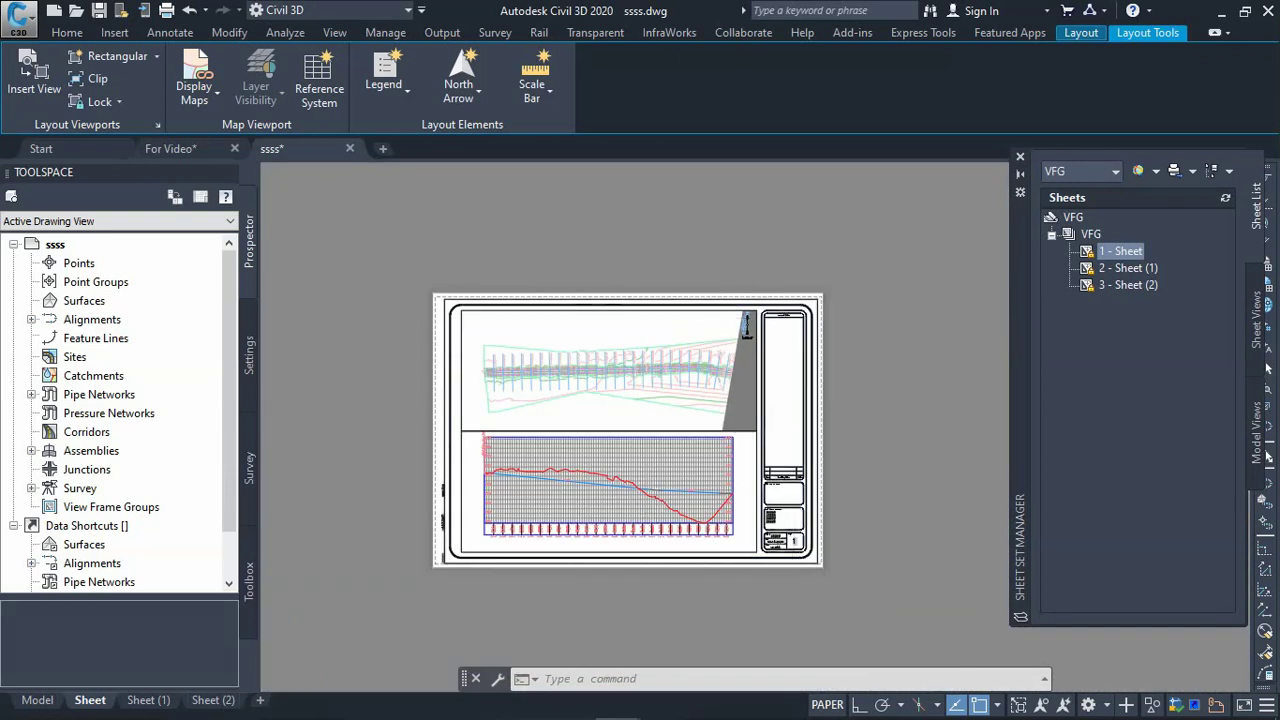
{"action": "scroll", "coordinate": [780, 555], "scroll_direction": "up", "scroll_amount": 5}
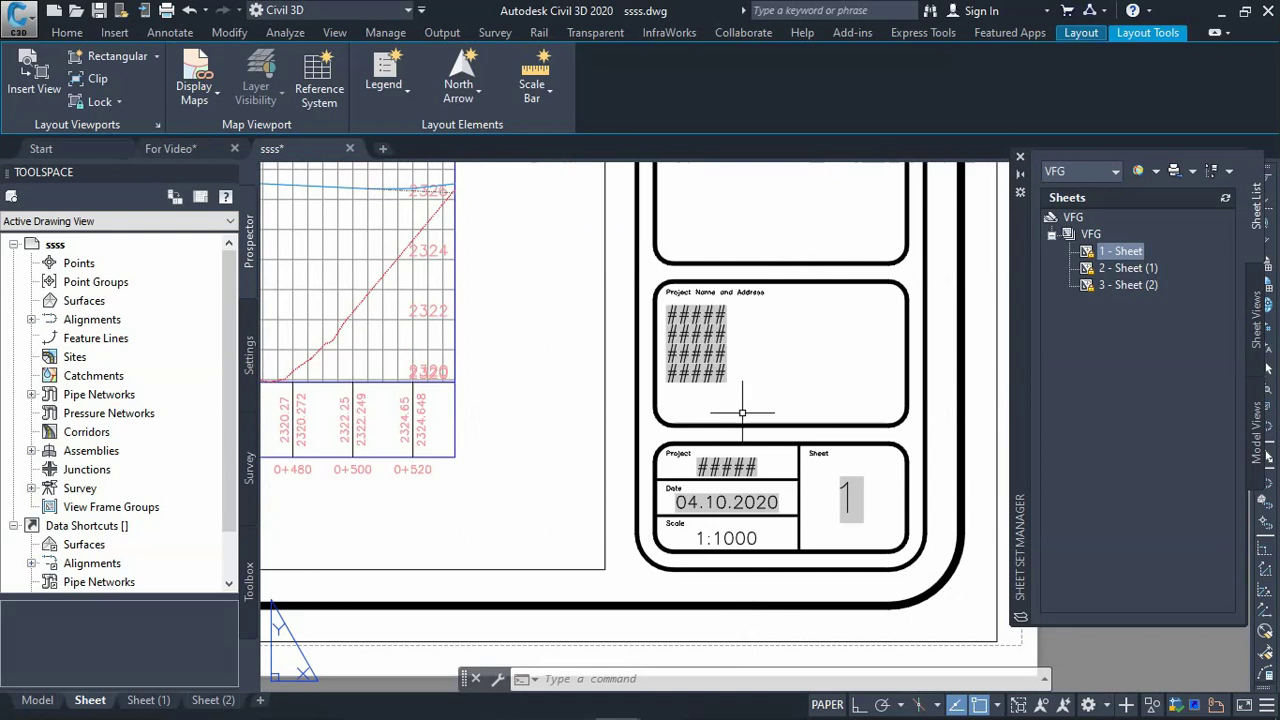
{"action": "scroll", "coordinate": [742, 412], "scroll_direction": "down", "scroll_amount": 3}
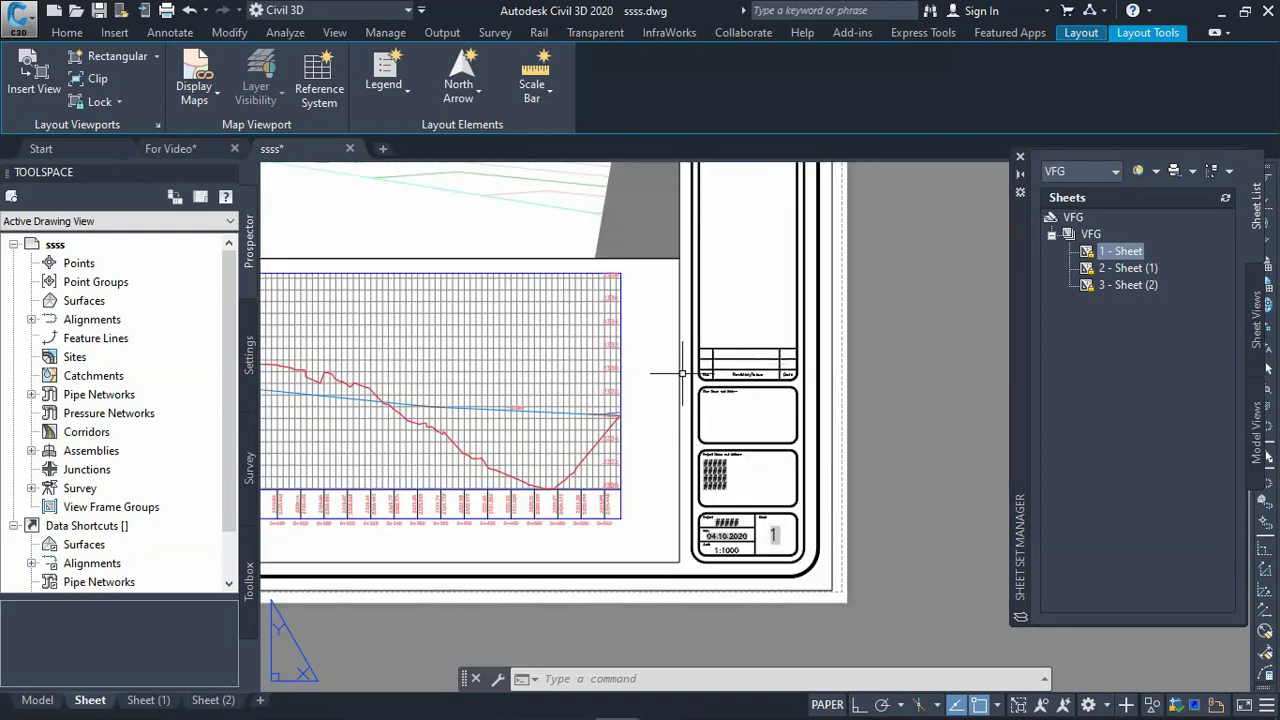
{"action": "scroll", "coordinate": [753, 450], "scroll_direction": "down", "scroll_amount": 4}
{"action": "scroll", "coordinate": [943, 400], "scroll_direction": "up", "scroll_amount": 4}
{"action": "scroll", "coordinate": [928, 414], "scroll_direction": "down", "scroll_amount": 3}
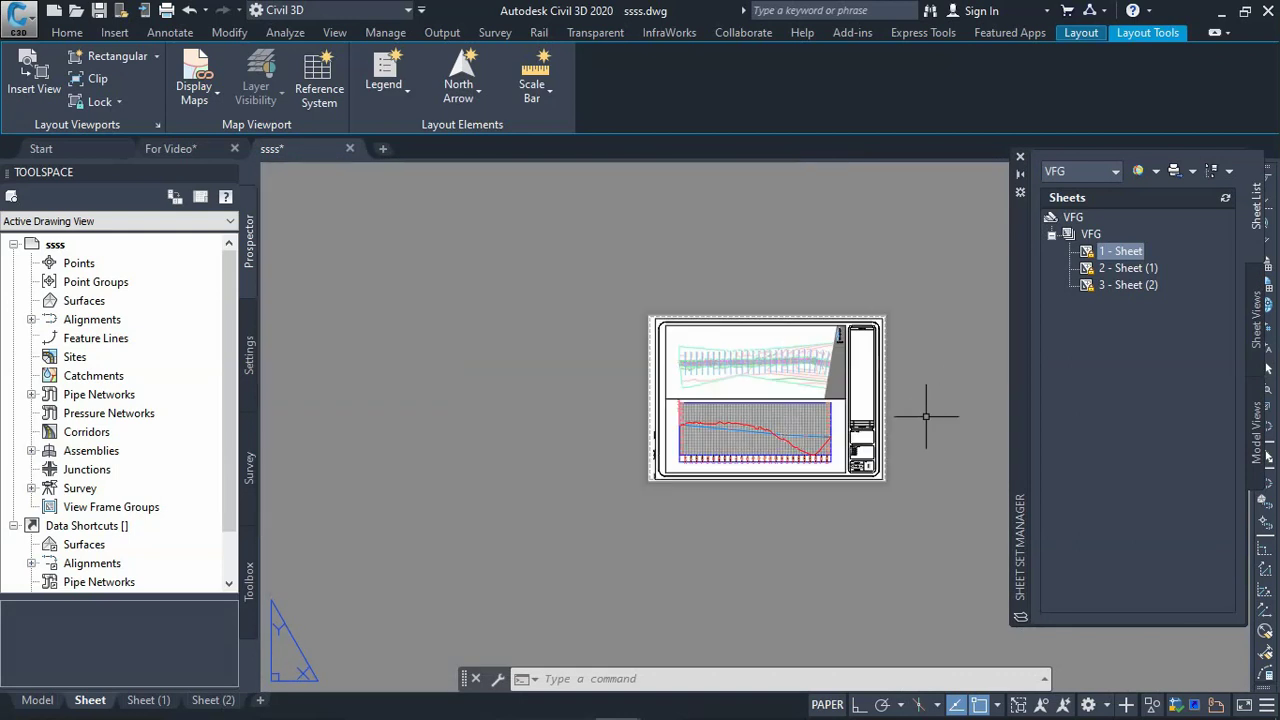
{"action": "scroll", "coordinate": [900, 371], "scroll_direction": "up", "scroll_amount": 3}
{"action": "scroll", "coordinate": [891, 392], "scroll_direction": "down", "scroll_amount": 2}
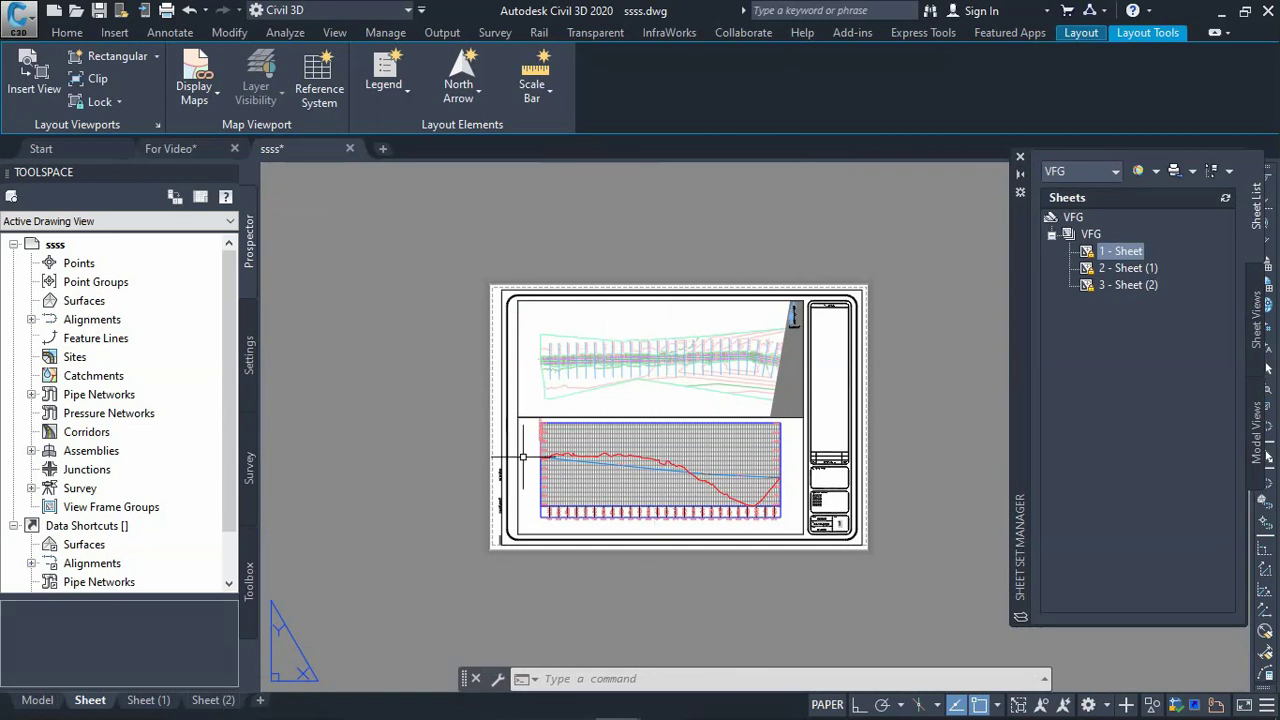
{"action": "scroll", "coordinate": [700, 595], "scroll_direction": "up", "scroll_amount": 2}
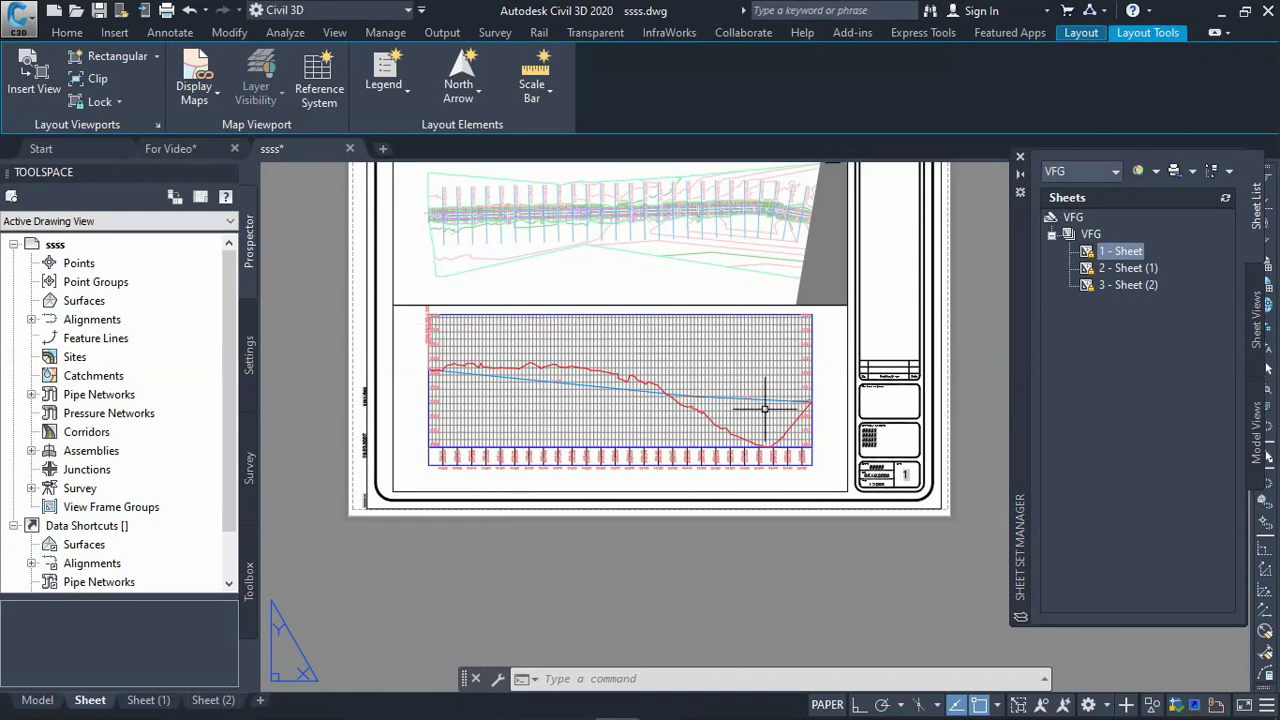
Try to reposition the profile inside the locked profile viewport of the first sheet, and return to paper space
{"action": "double_click", "coordinate": [831, 363]}
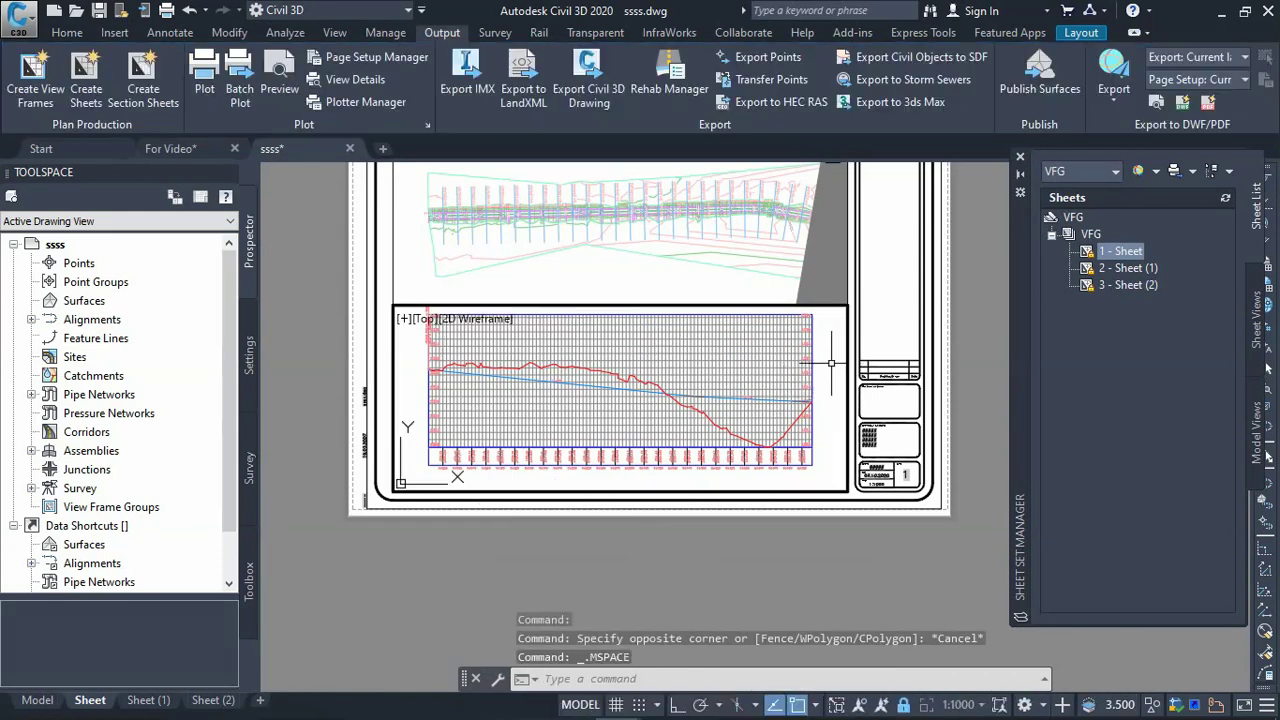
{"action": "scroll", "coordinate": [822, 358], "scroll_direction": "up", "scroll_amount": 2}
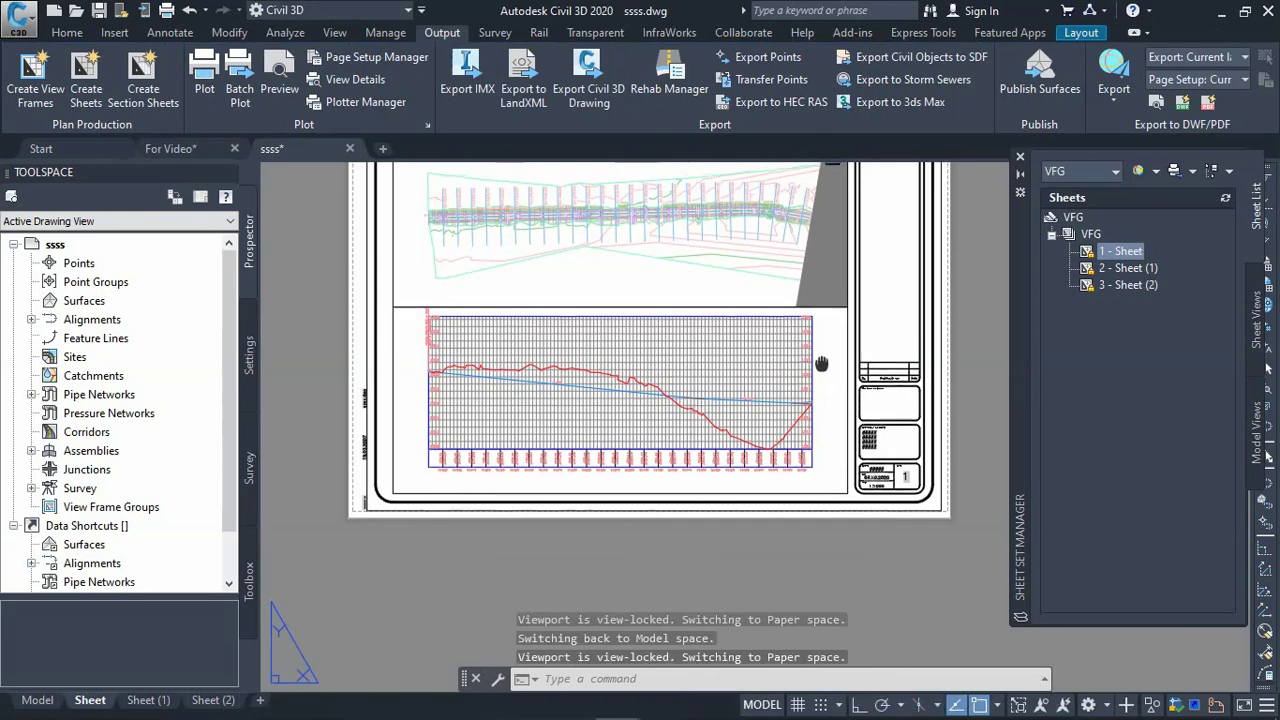
{"action": "left_click", "coordinate": [822, 363]}
{"action": "left_click", "coordinate": [822, 370]}
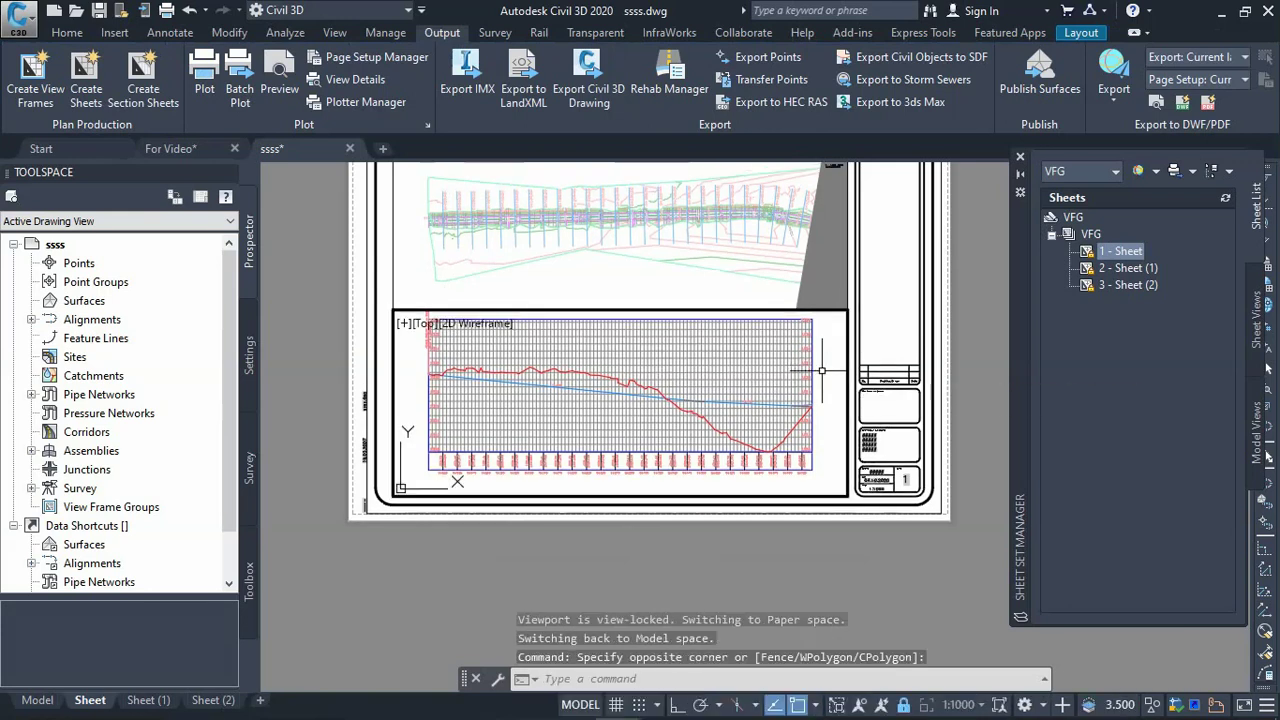
{"action": "left_click", "coordinate": [822, 370]}
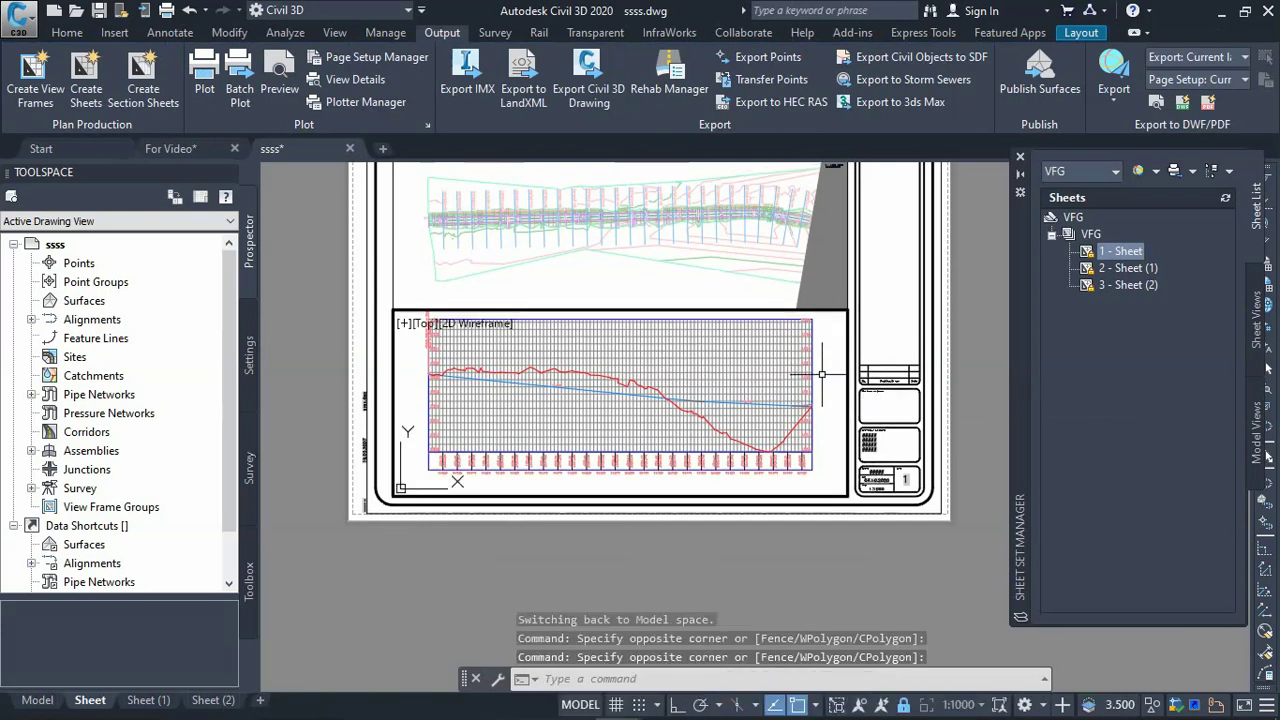
{"action": "middle_click_drag", "start_coordinate": [822, 370], "coordinate": [828, 411]}
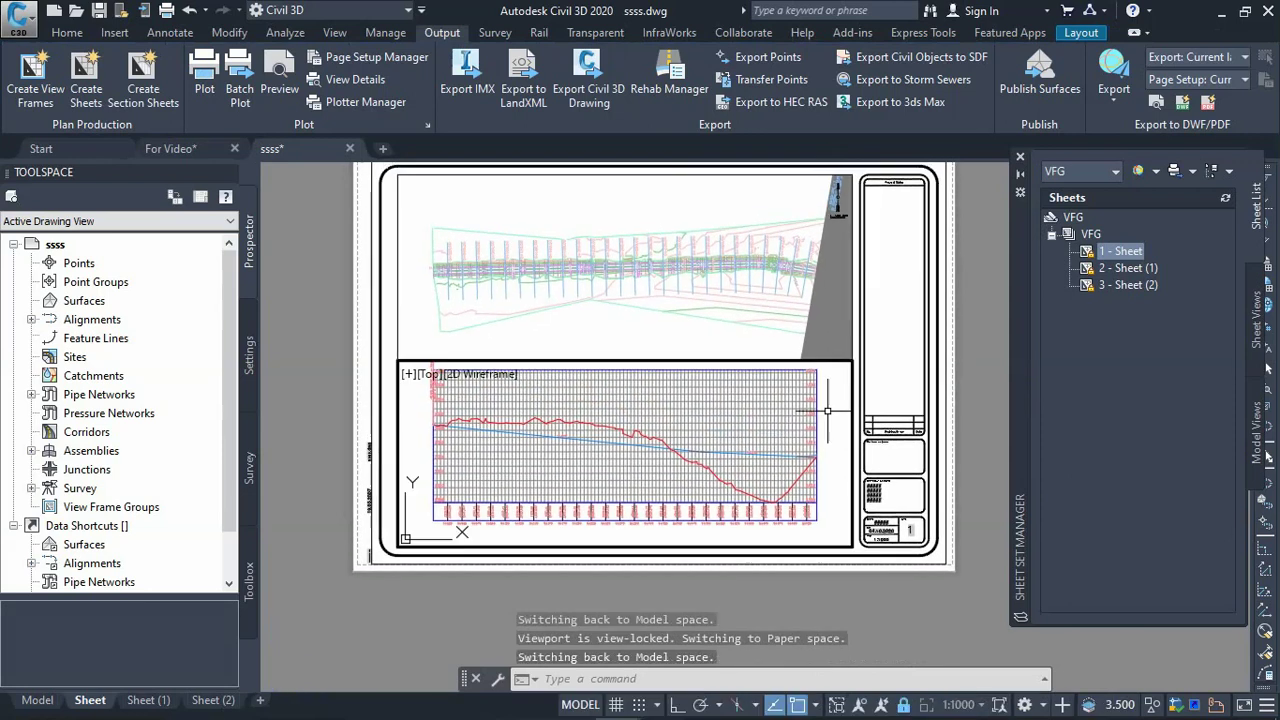
{"action": "key", "text": "Escape"}
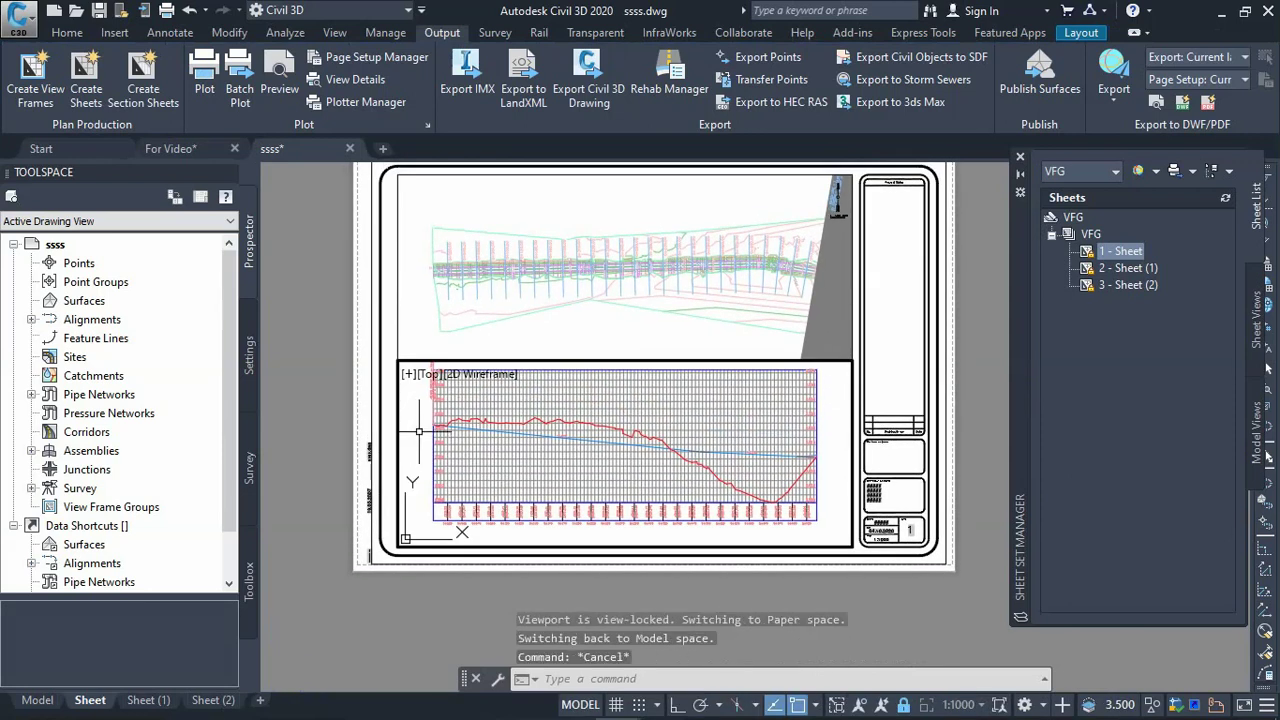
{"action": "key", "text": "Escape"}
{"action": "double_click", "coordinate": [302, 446]}
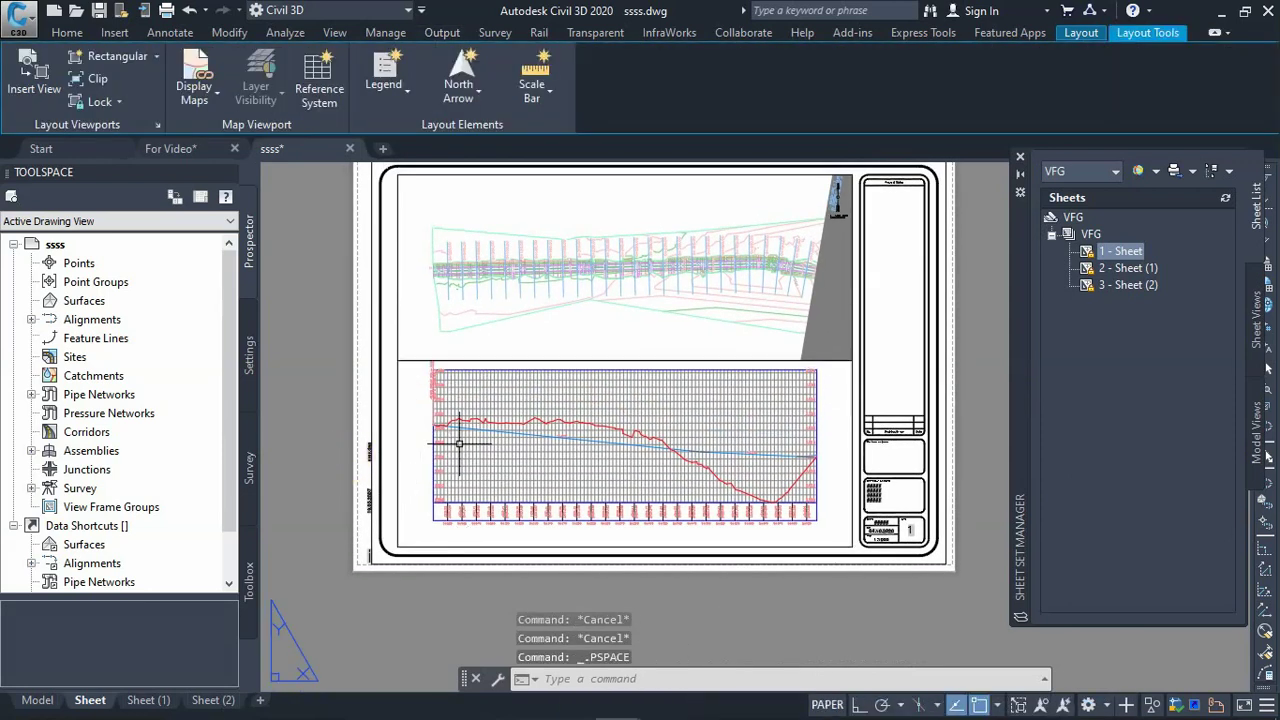
Activate the profile viewport on the first sheet and unlock its view
{"action": "double_click", "coordinate": [842, 428]}
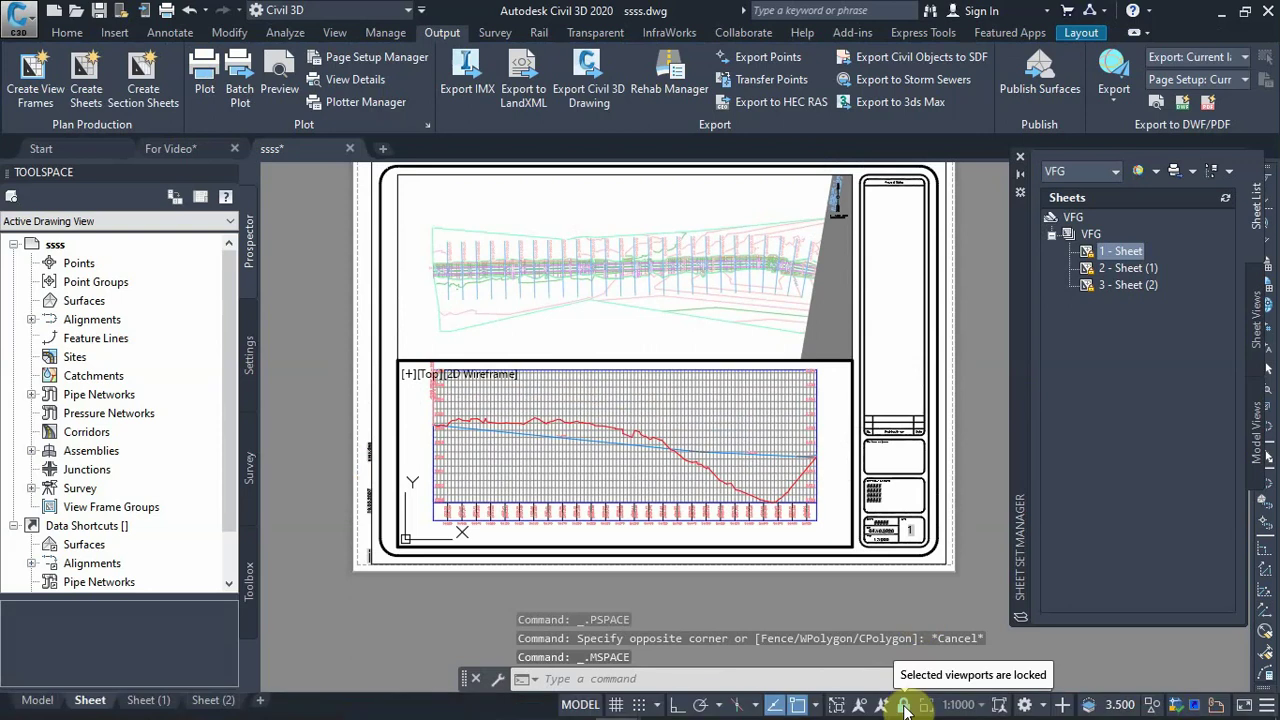
{"action": "left_click", "coordinate": [905, 706]}
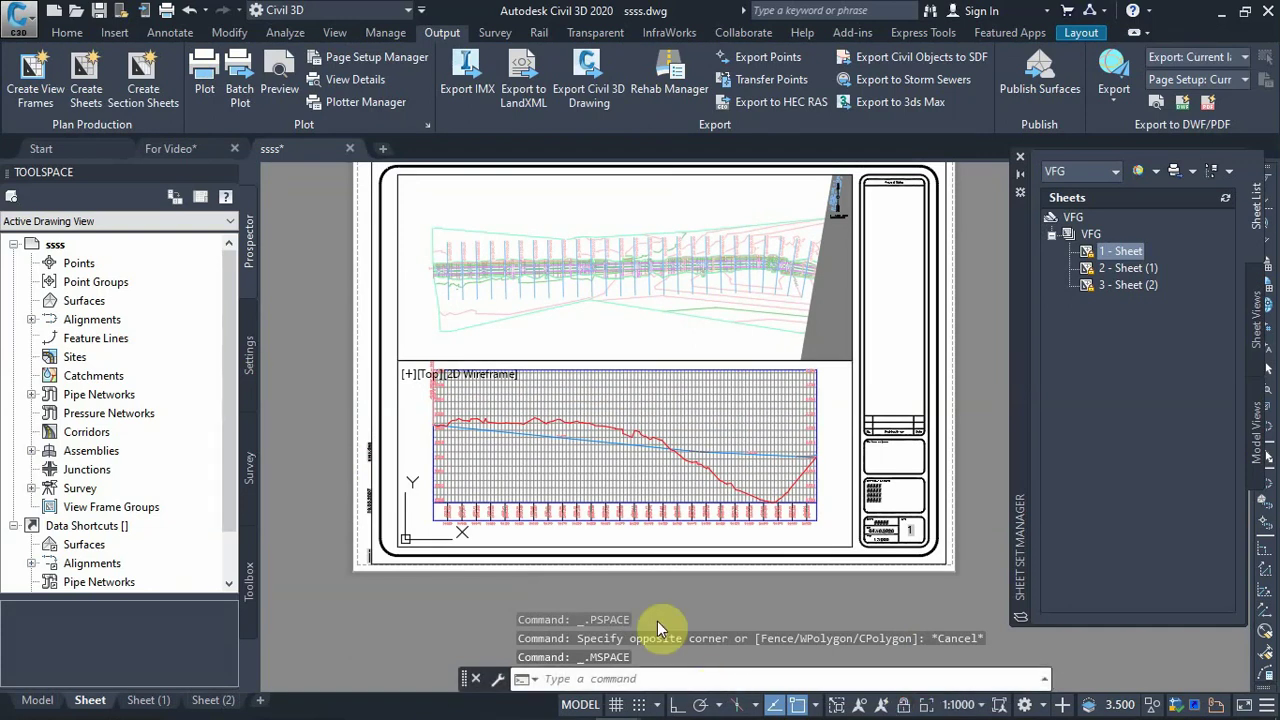
{"action": "left_click", "coordinate": [831, 413]}
{"action": "left_click", "coordinate": [831, 414]}
{"action": "right_click", "coordinate": [830, 417]}
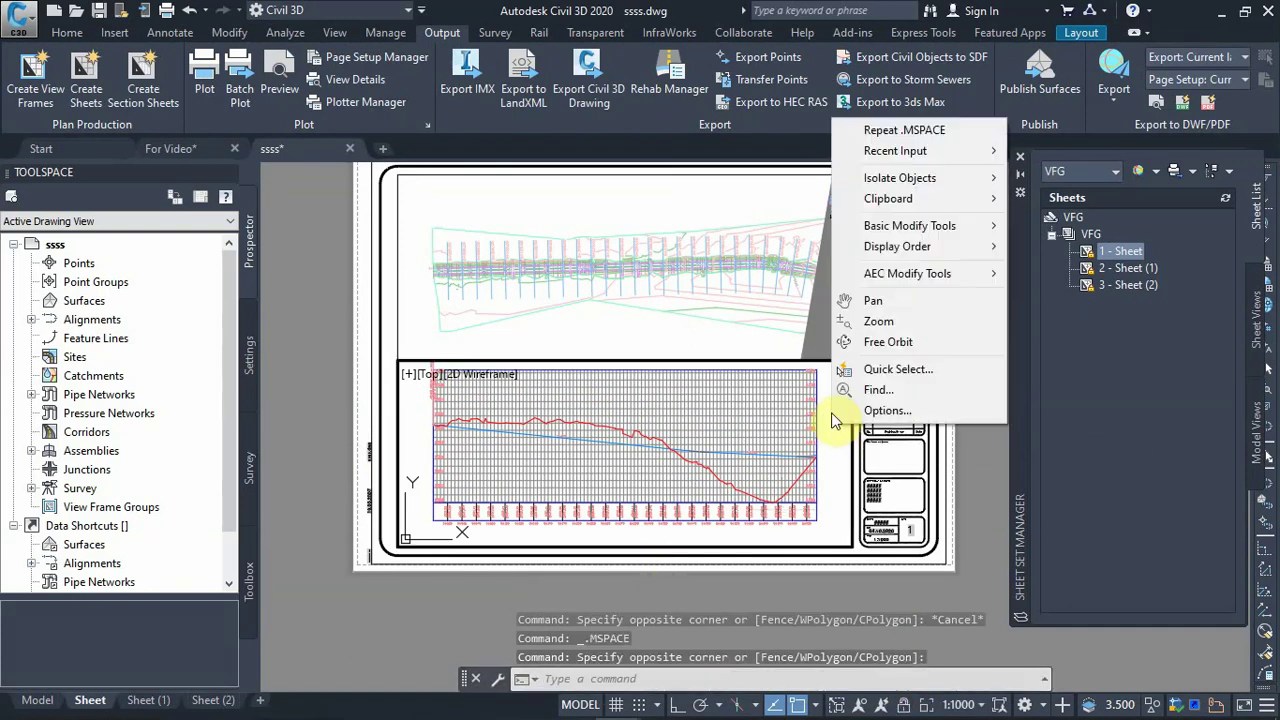
{"action": "left_click", "coordinate": [831, 425]}
{"action": "left_click", "coordinate": [831, 405]}
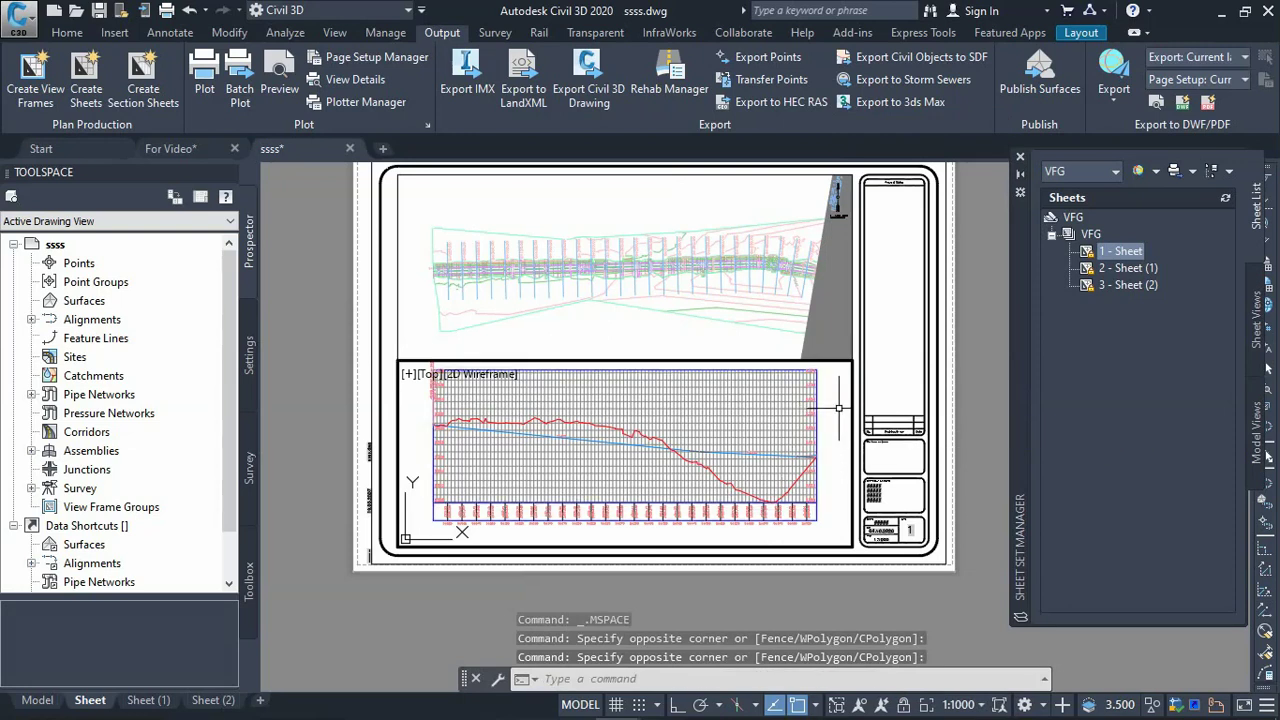
Shift the profile view slightly to the right and down within the first sheet's profile viewport
{"action": "middle_click_drag", "start_coordinate": [838, 409], "coordinate": [839, 427]}
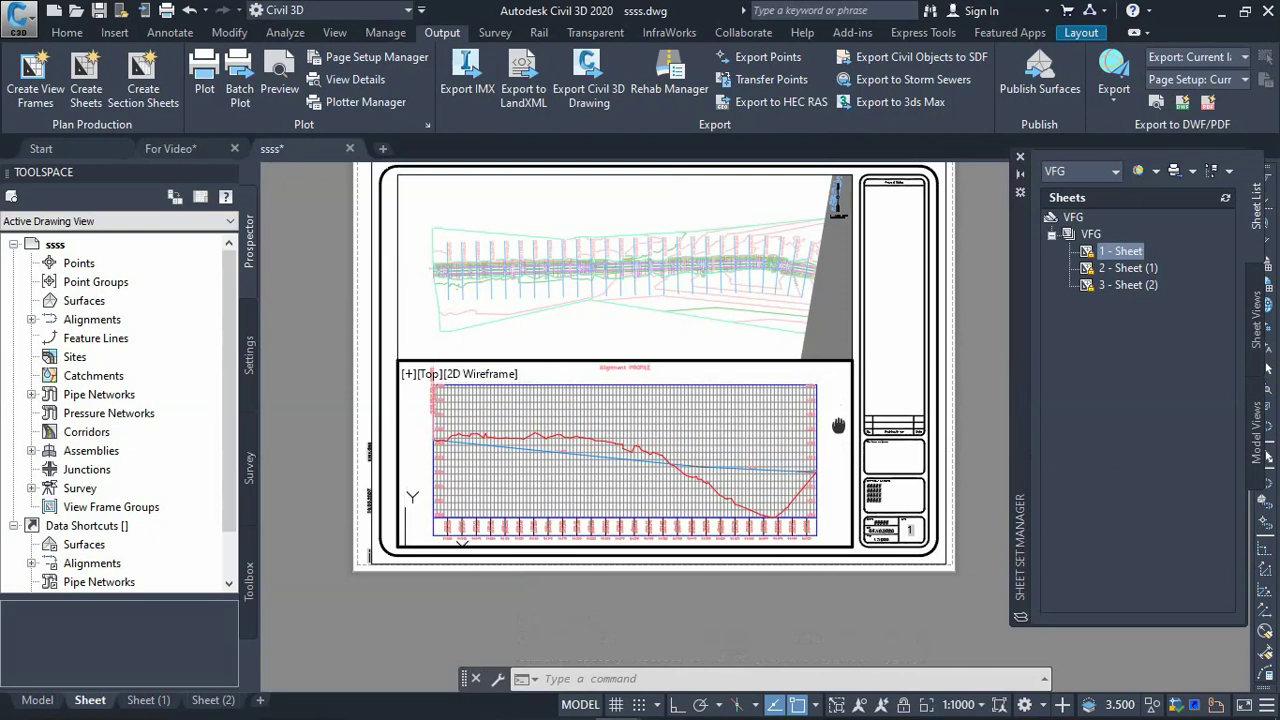
{"action": "right_click", "coordinate": [840, 428]}
{"action": "key", "text": "Escape"}
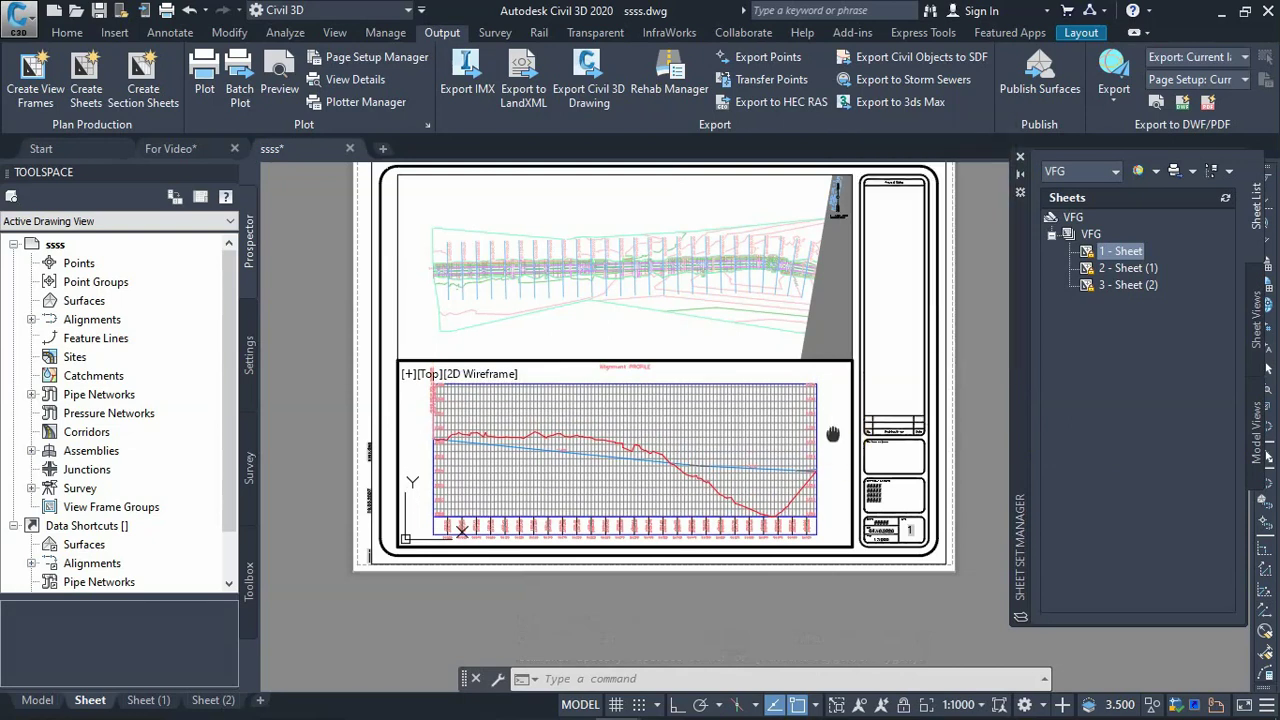
{"action": "middle_click_drag", "start_coordinate": [832, 431], "coordinate": [841, 426]}
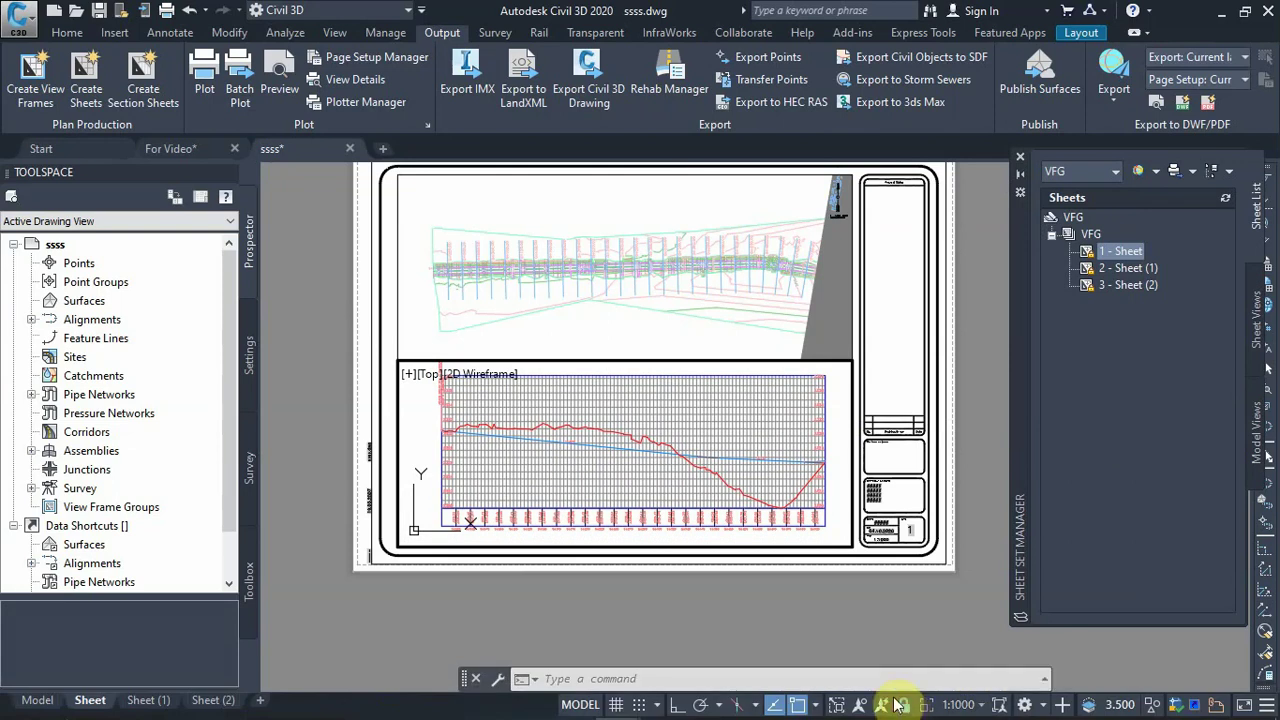
Lock the first sheet's profile viewport and return to paper space
{"action": "left_click", "coordinate": [903, 705]}
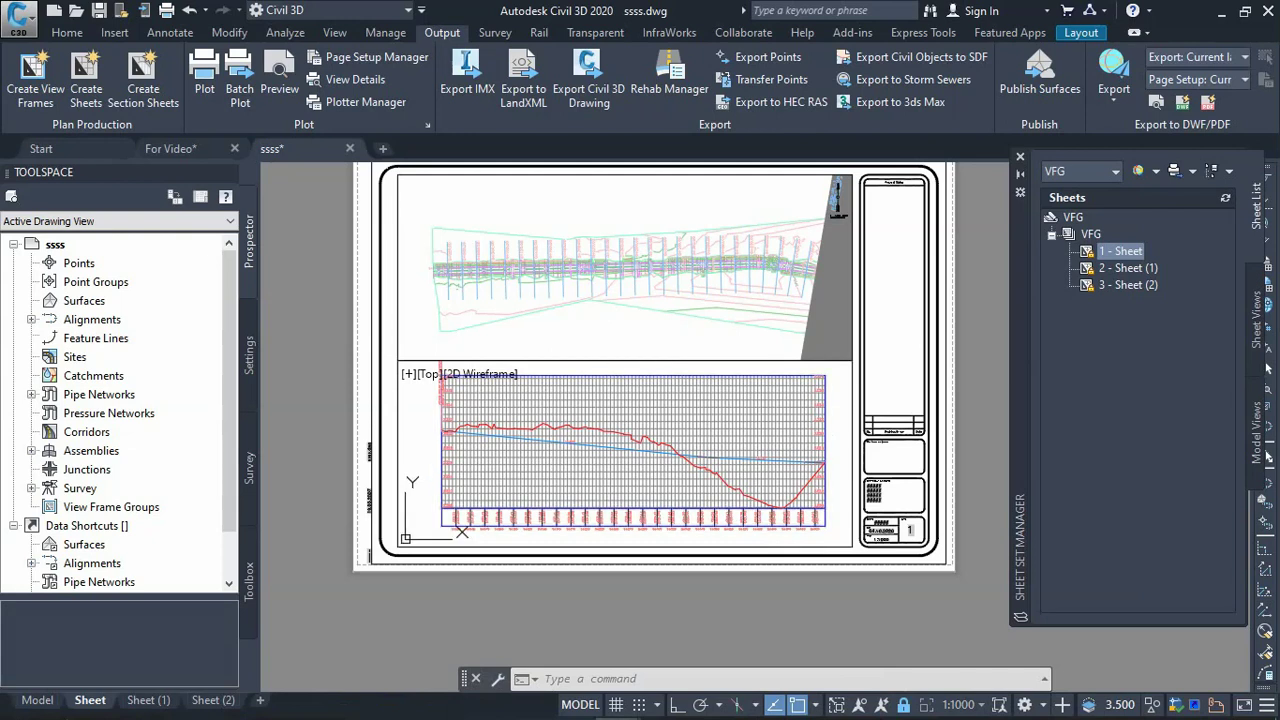
{"action": "double_click", "coordinate": [308, 548]}
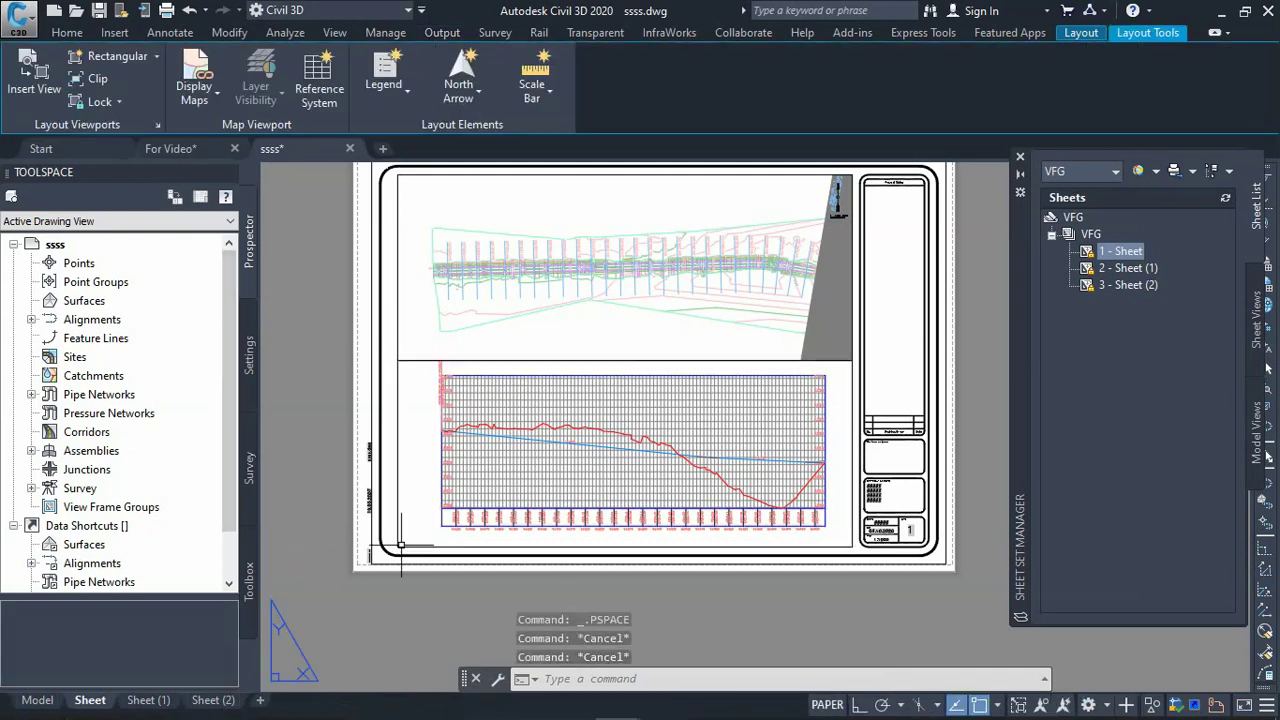
{"action": "scroll", "coordinate": [705, 500], "scroll_direction": "down", "scroll_amount": 2}
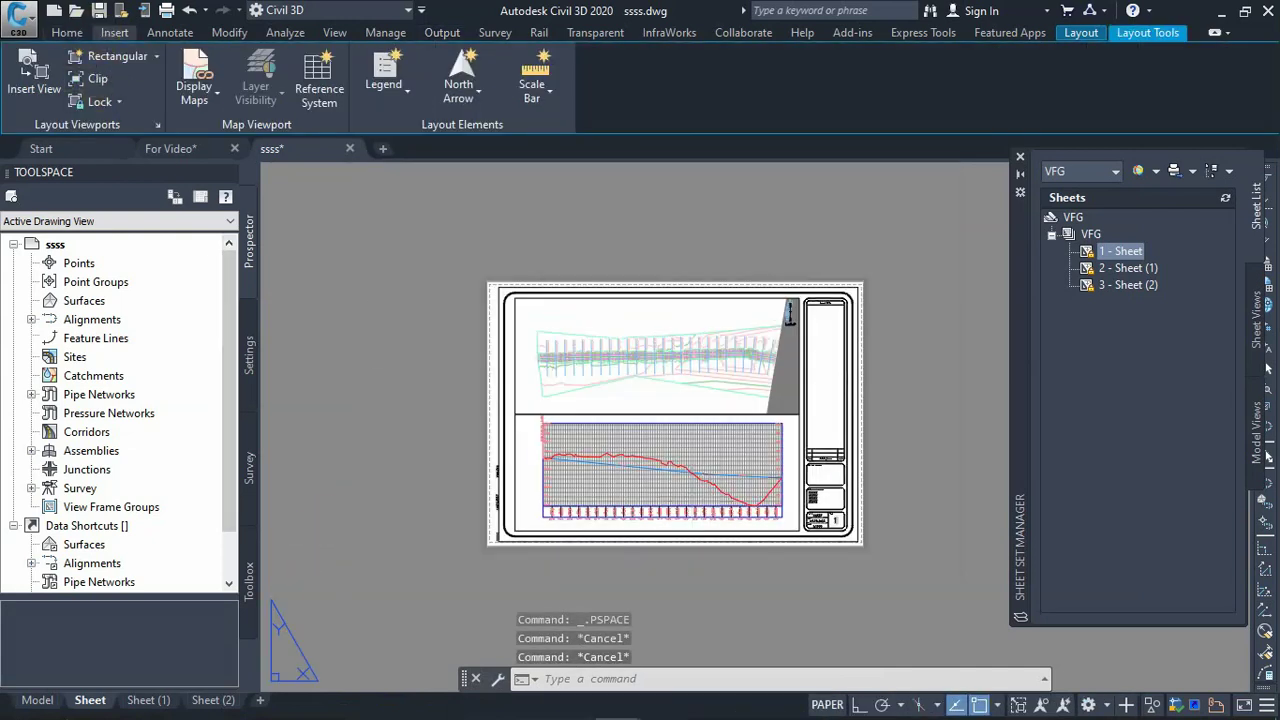
{"action": "scroll", "coordinate": [780, 503], "scroll_direction": "up", "scroll_amount": 2}
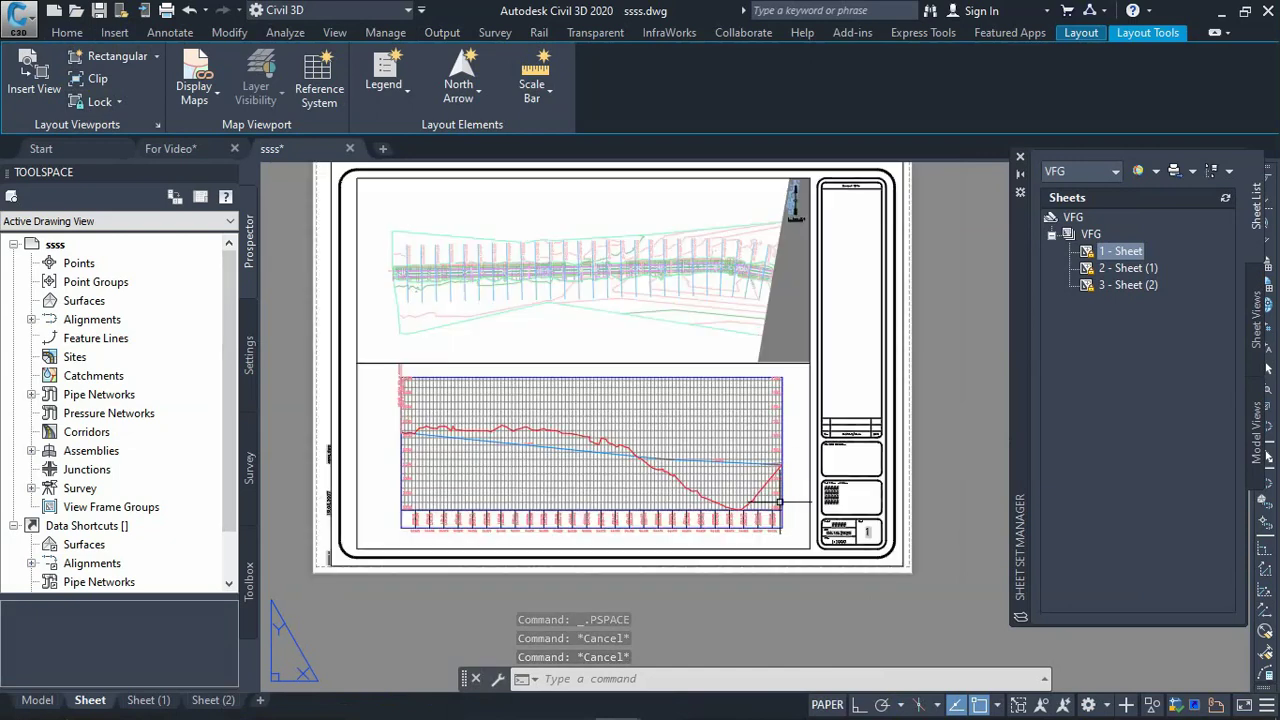
Open the second and third sheets of the VFG set and examine their plan views, profiles and title blocks
{"action": "double_click", "coordinate": [1128, 268]}
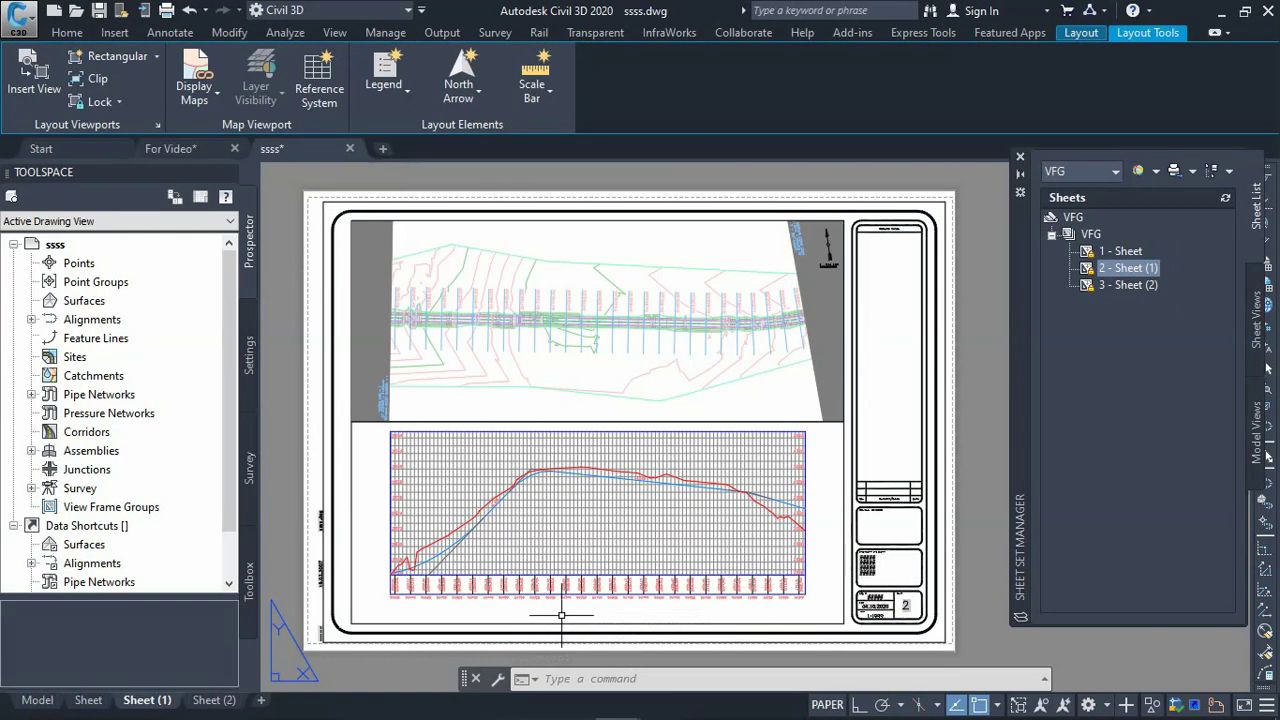
{"action": "double_click", "coordinate": [1120, 286]}
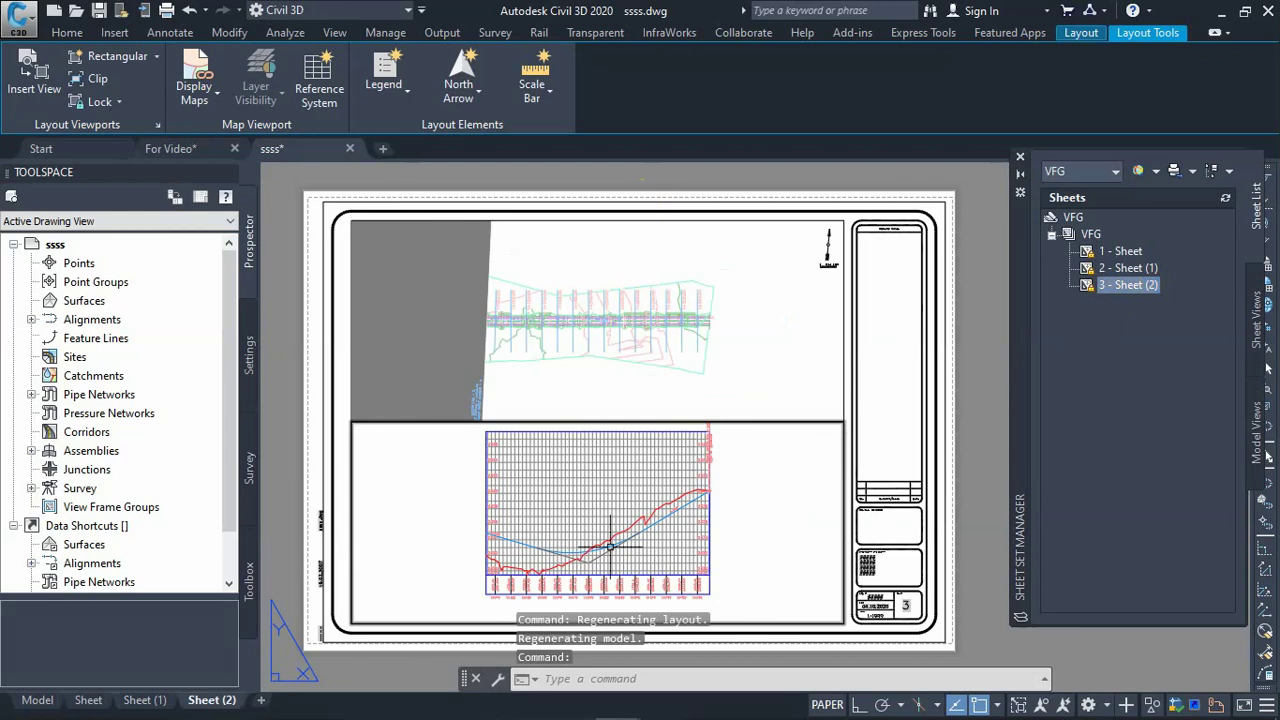
{"action": "left_click", "coordinate": [471, 351]}
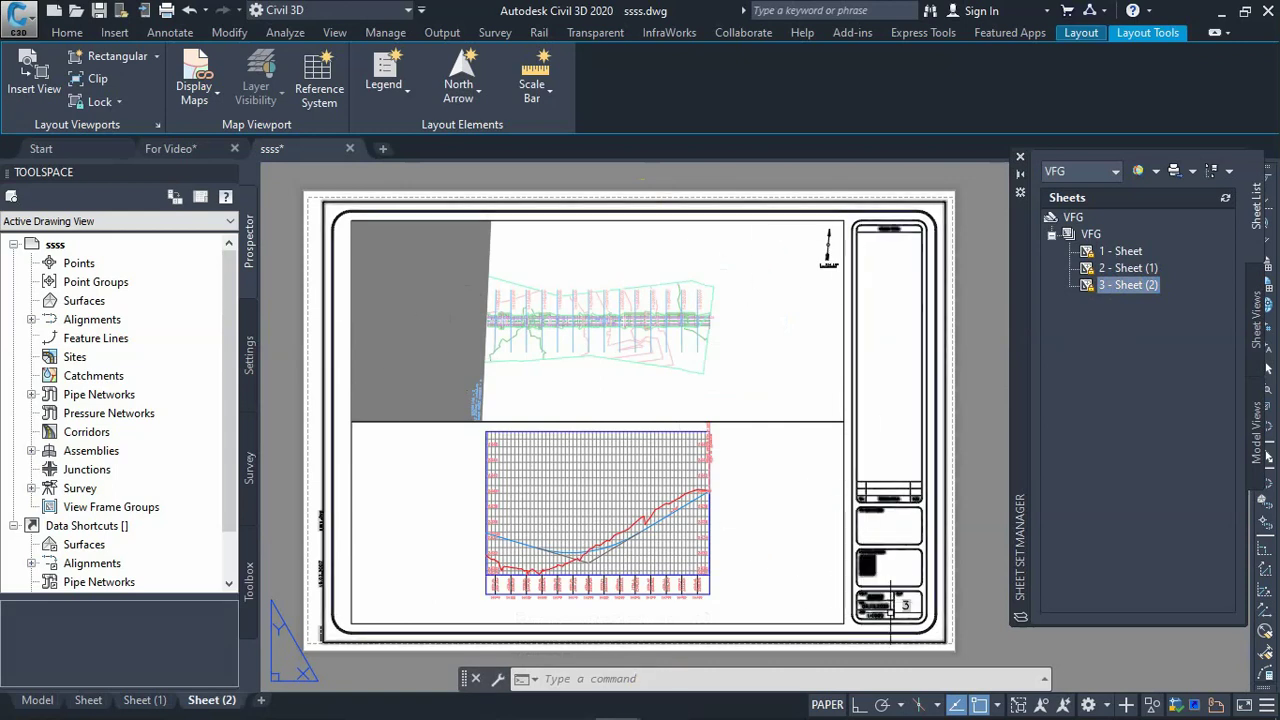
{"action": "scroll", "coordinate": [899, 637], "scroll_direction": "up", "scroll_amount": 2}
{"action": "scroll", "coordinate": [827, 386], "scroll_direction": "down", "scroll_amount": 4}
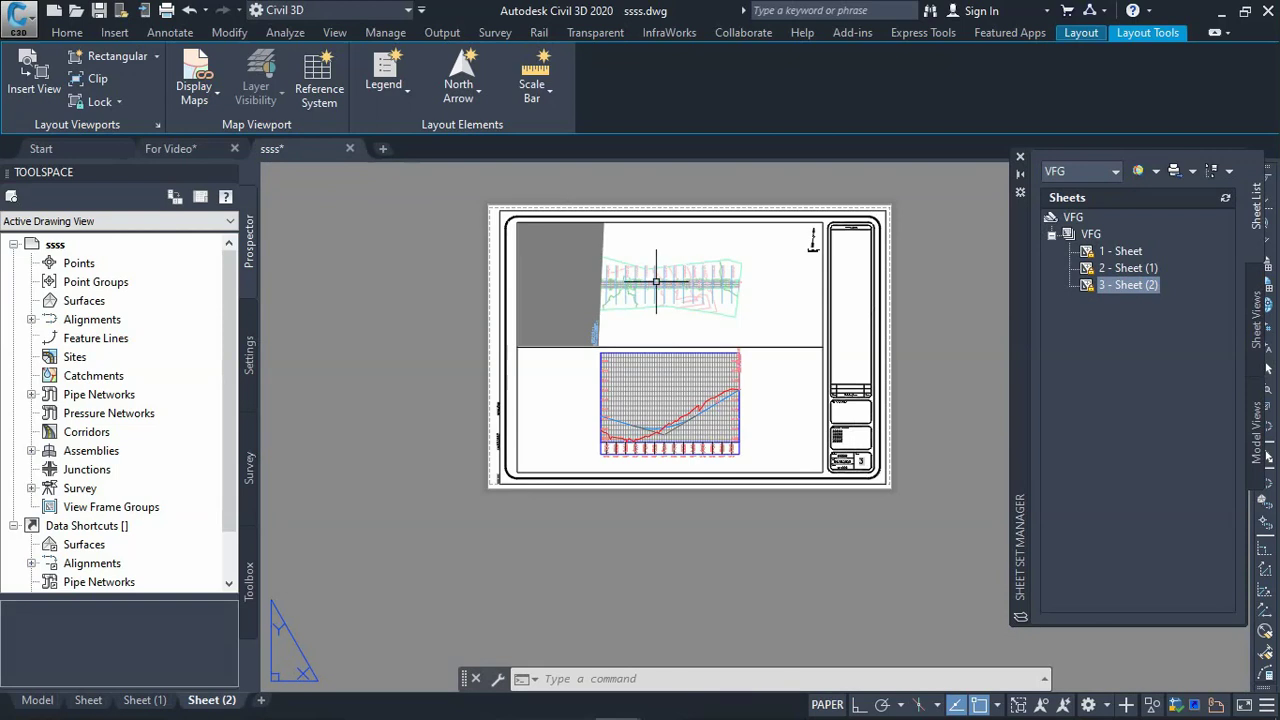
{"action": "scroll", "coordinate": [616, 219], "scroll_direction": "up", "scroll_amount": 2}
{"action": "scroll", "coordinate": [577, 180], "scroll_direction": "down", "scroll_amount": 2}
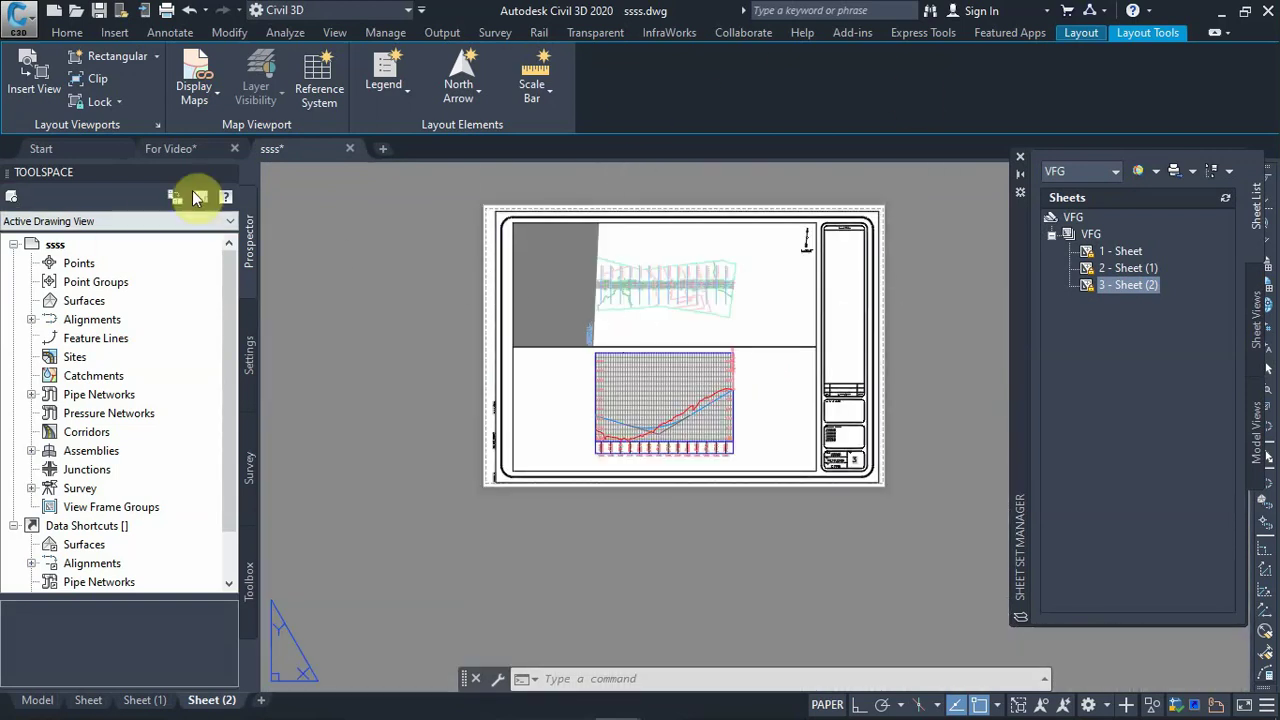
Look over the row of framed sheets in the For Video drawing's model space and minimize Civil 3D
{"action": "left_click", "coordinate": [174, 148]}
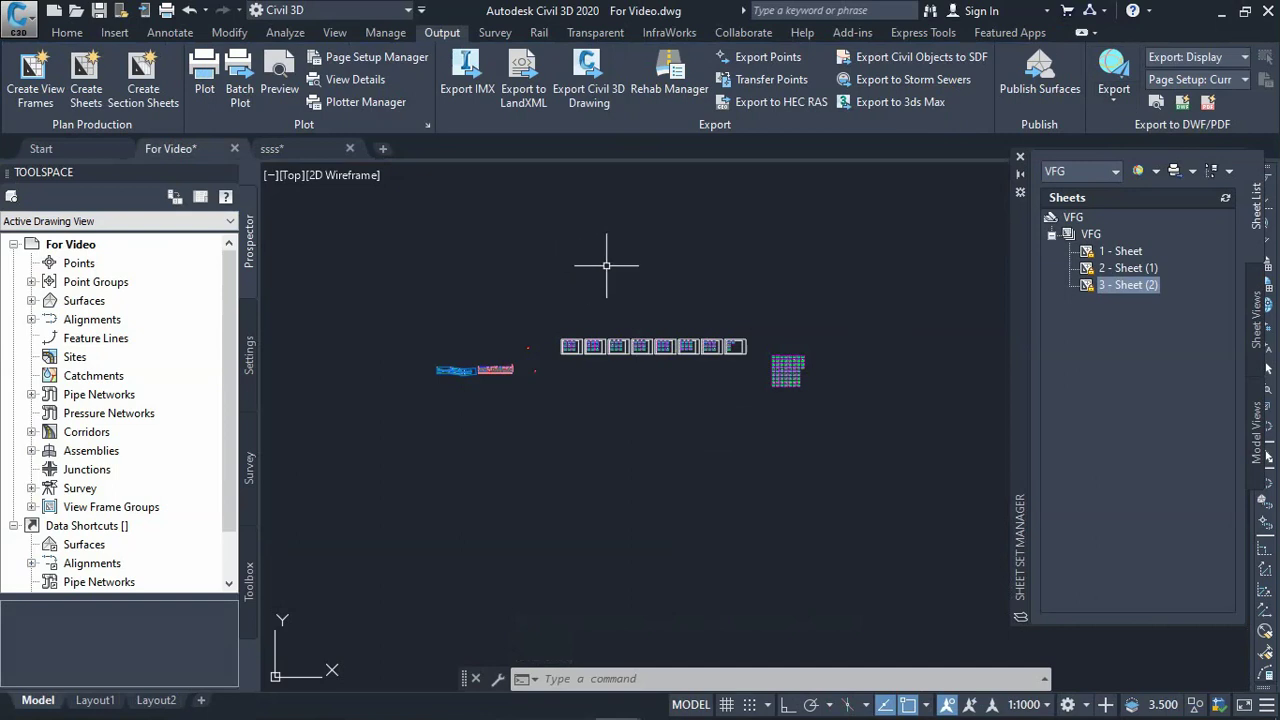
{"action": "scroll", "coordinate": [565, 348], "scroll_direction": "up", "scroll_amount": 4}
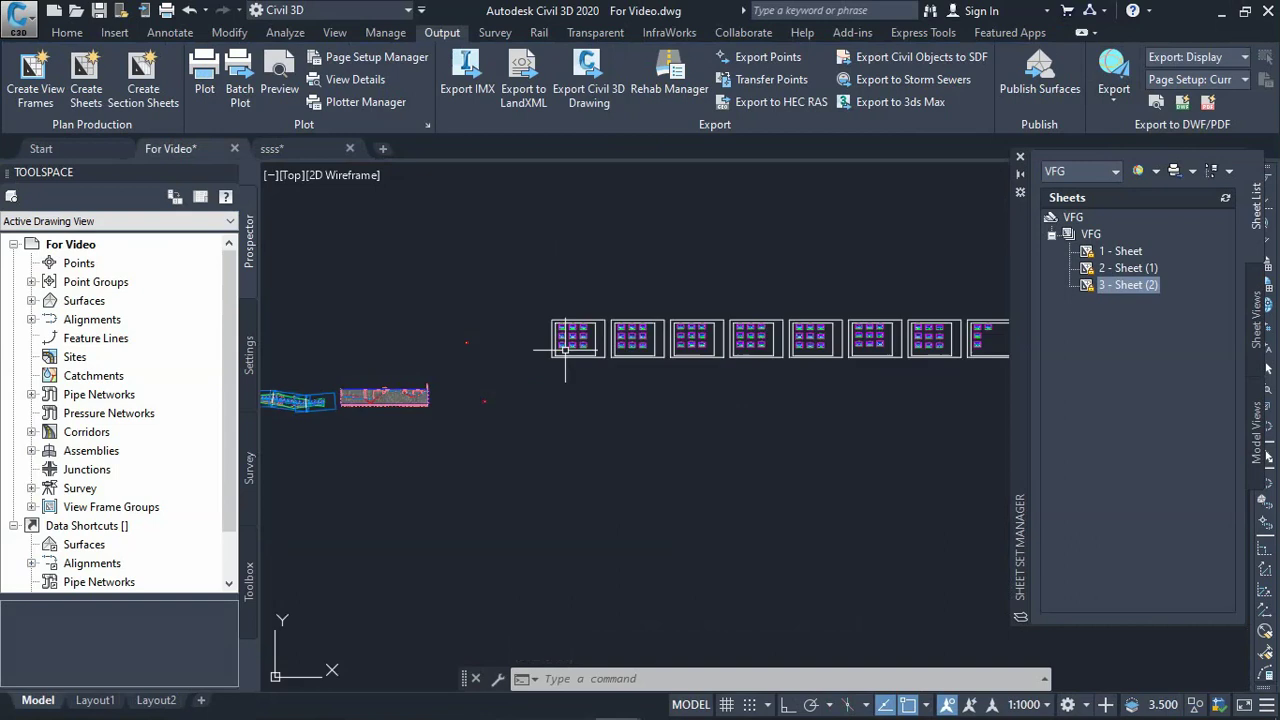
{"action": "scroll", "coordinate": [565, 348], "scroll_direction": "down", "scroll_amount": 2}
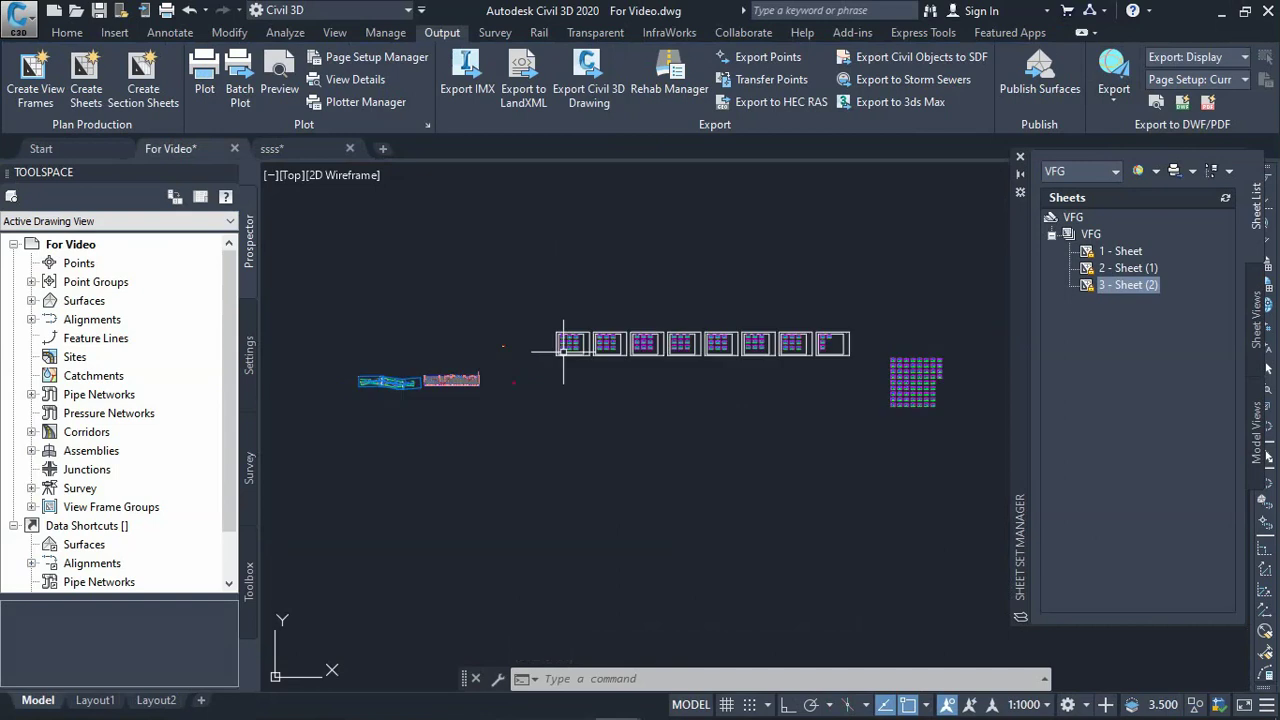
{"action": "left_click", "coordinate": [1226, 18]}
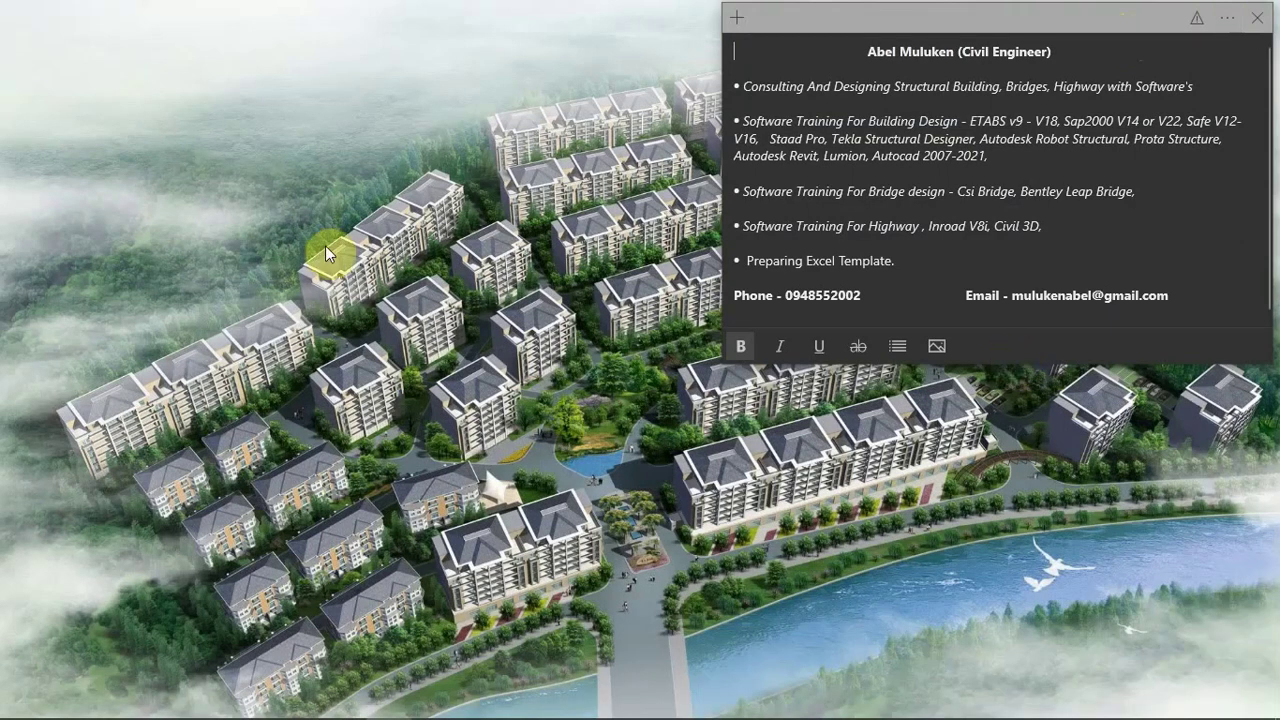